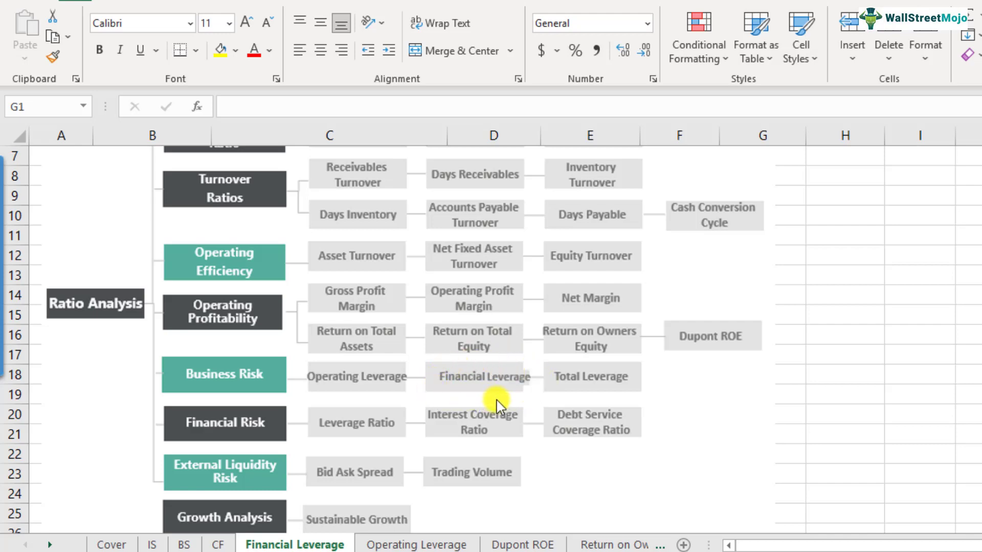
# Scroll to the Company A/B cost and EBIT table, review both companies' cost descriptions, and select row 43.
pyautogui.scroll(-5, 498, 403)
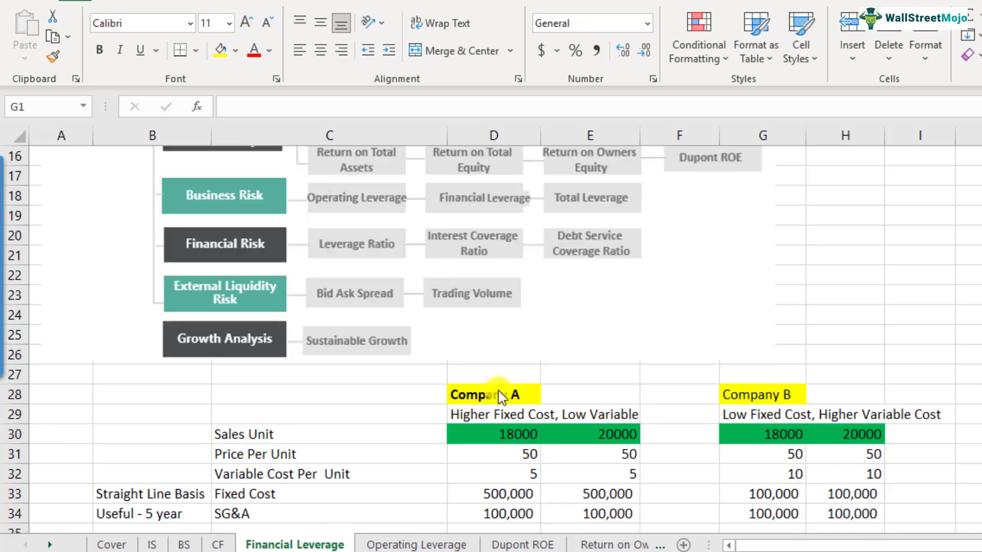
pyautogui.scroll(-1, 499, 397)
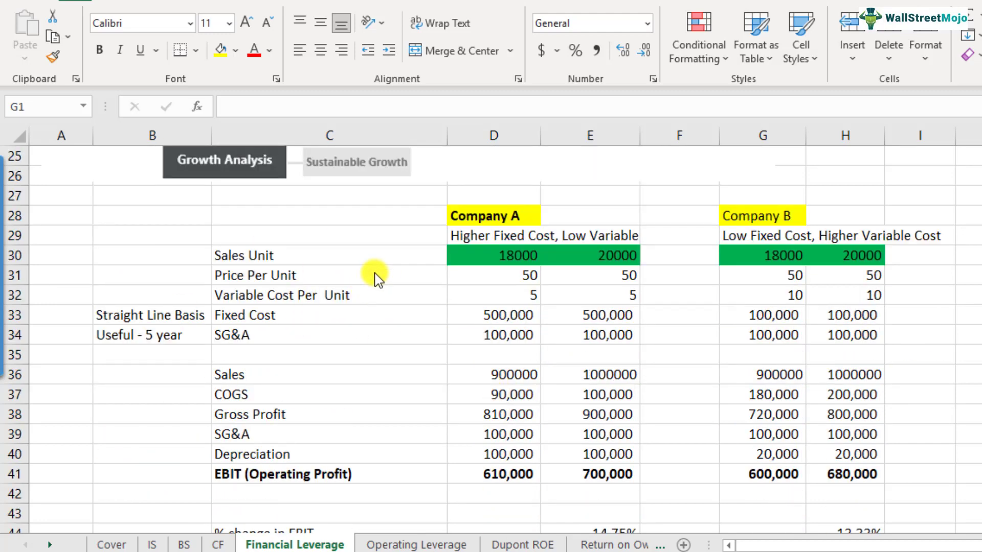
pyautogui.click(501, 215)
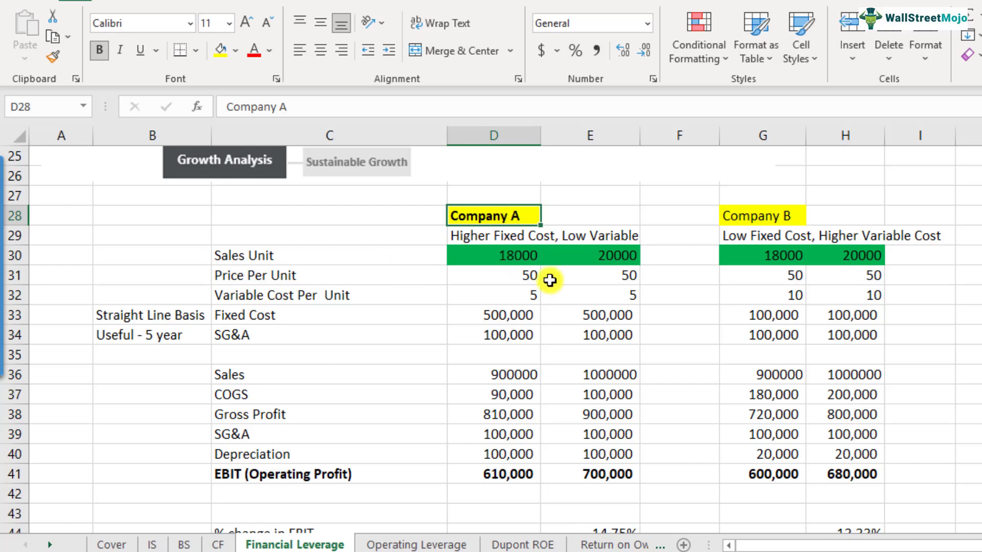
pyautogui.click(749, 215)
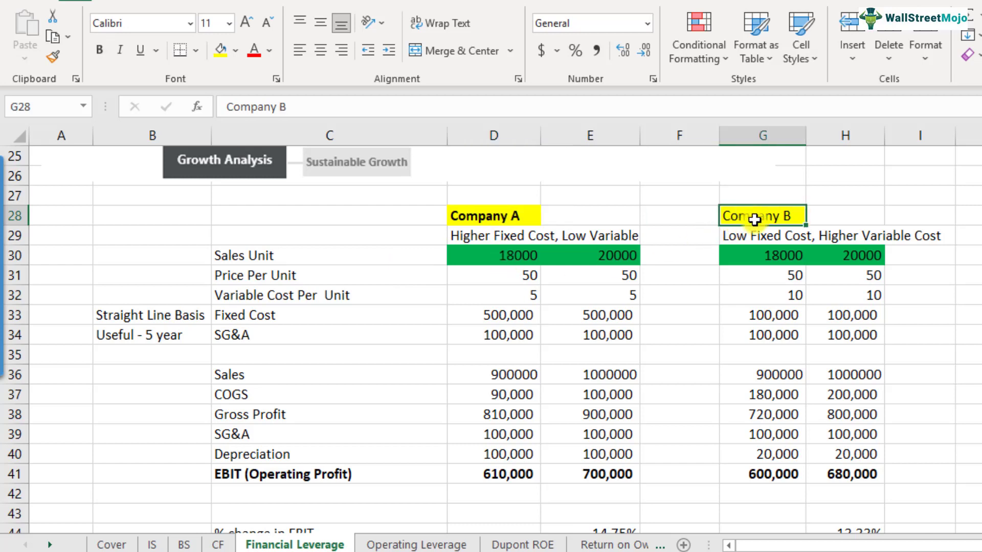
pyautogui.click(521, 237)
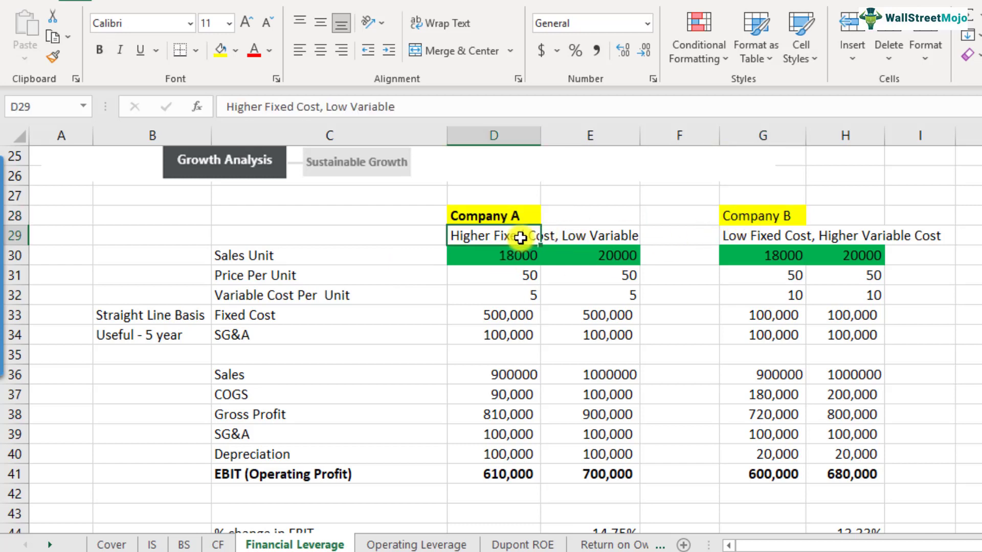
pyautogui.click(585, 234)
pyautogui.click(752, 240)
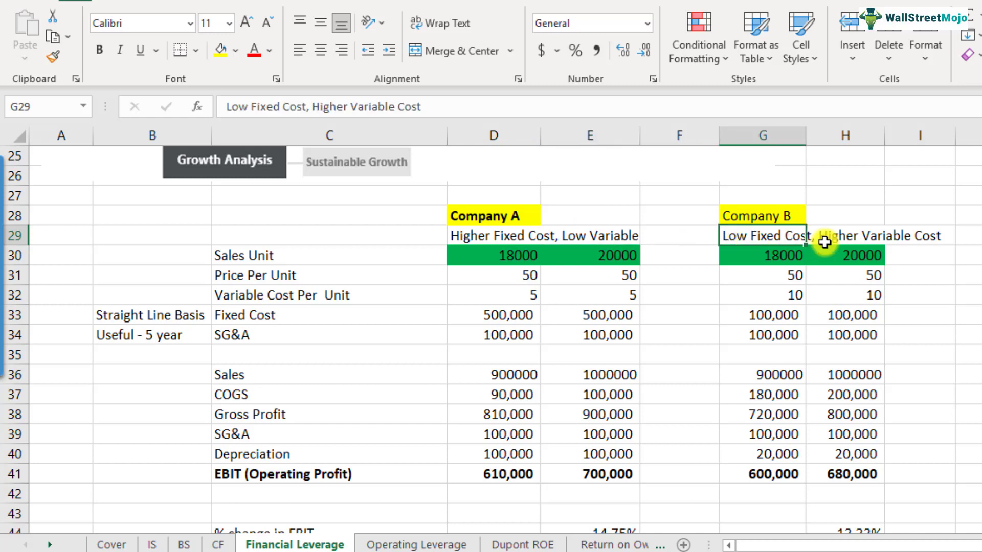
pyautogui.click(842, 240)
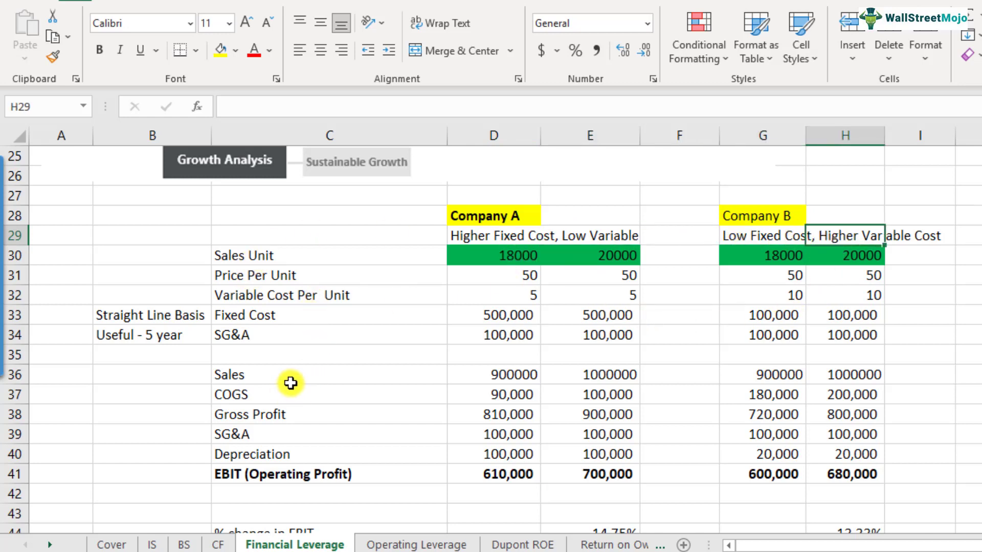
pyautogui.scroll(-1, 291, 383)
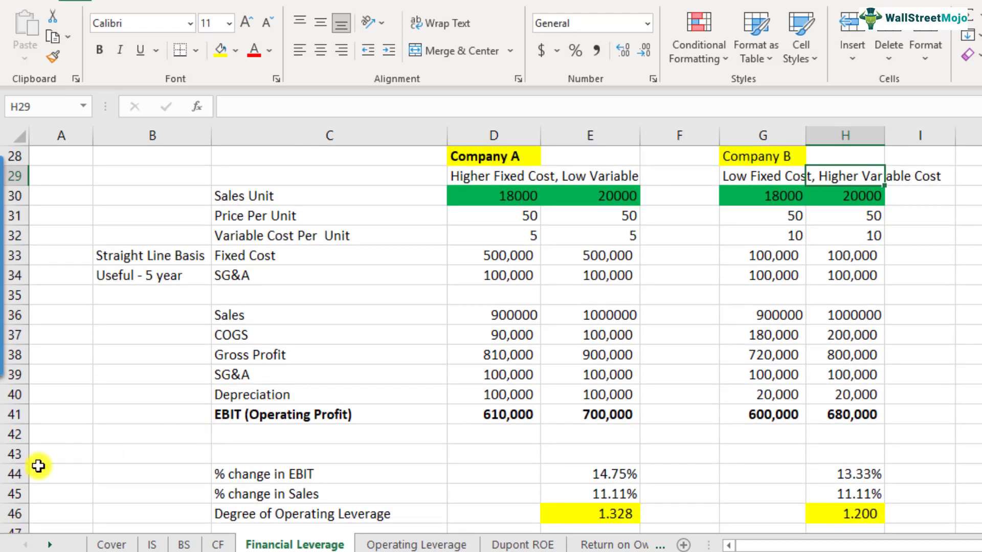
pyautogui.click(13, 456)
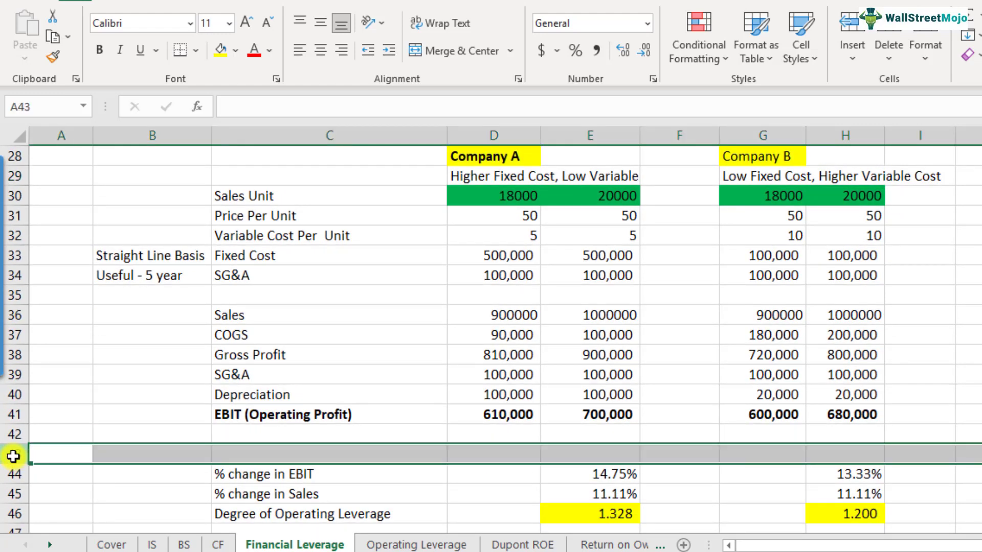
# Insert blank rows below EBIT and enter Debt with 2000000 in A42:B42.
pyautogui.hotkey('ctrl', 'shift', '+')
pyautogui.hotkey('ctrl', 'shift', '+')
pyautogui.hotkey('ctrl', 'shift', '+')
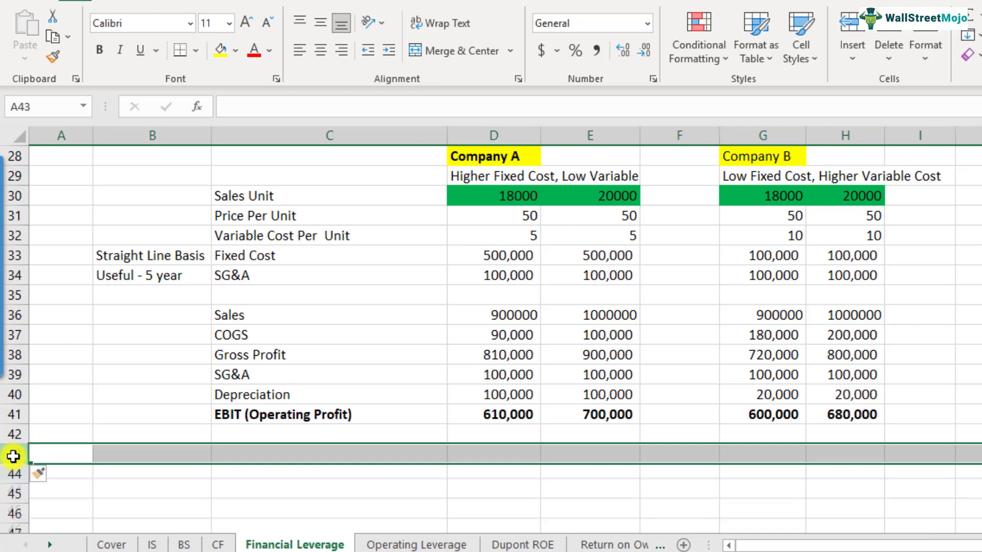
pyautogui.click(61, 436)
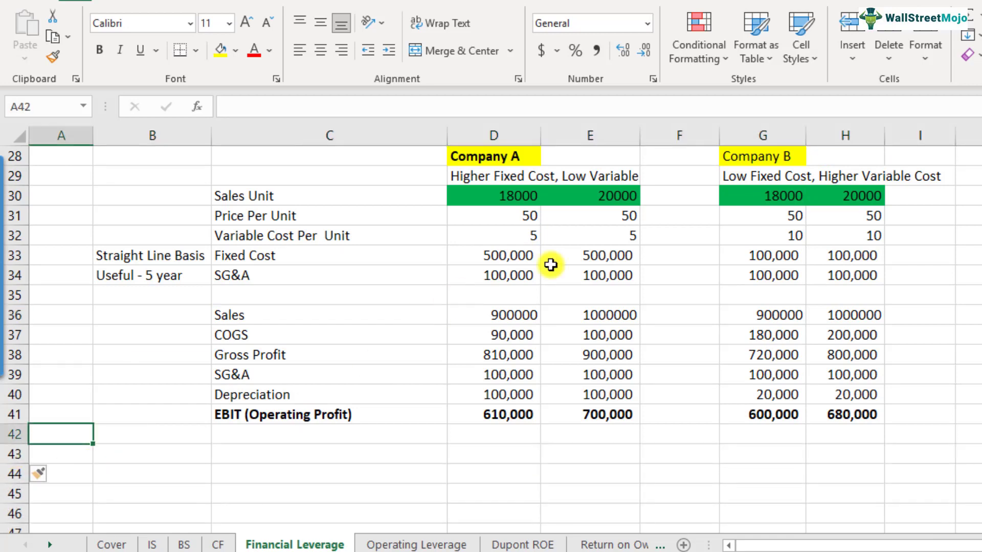
pyautogui.click(510, 156)
pyautogui.click(61, 438)
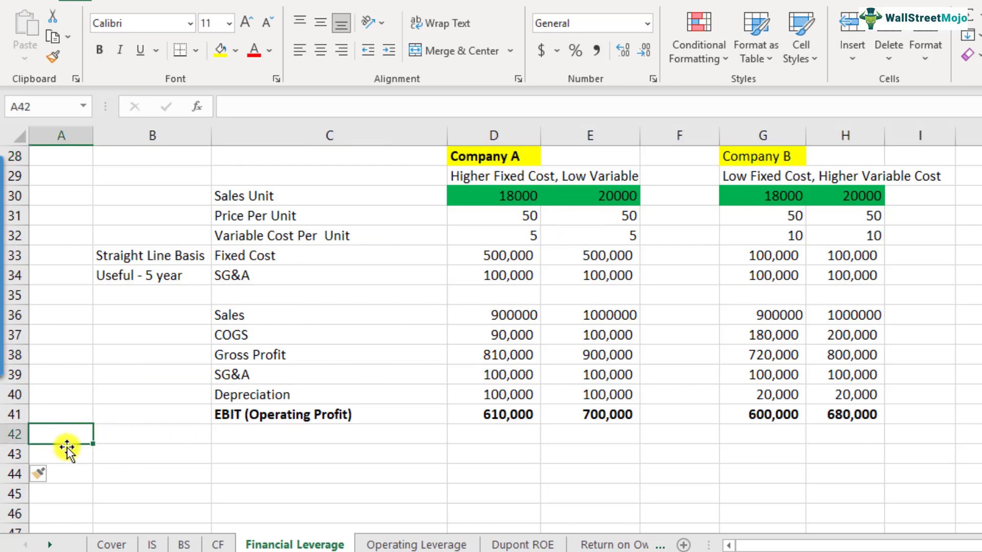
pyautogui.write('Debt')
pyautogui.press('Return')
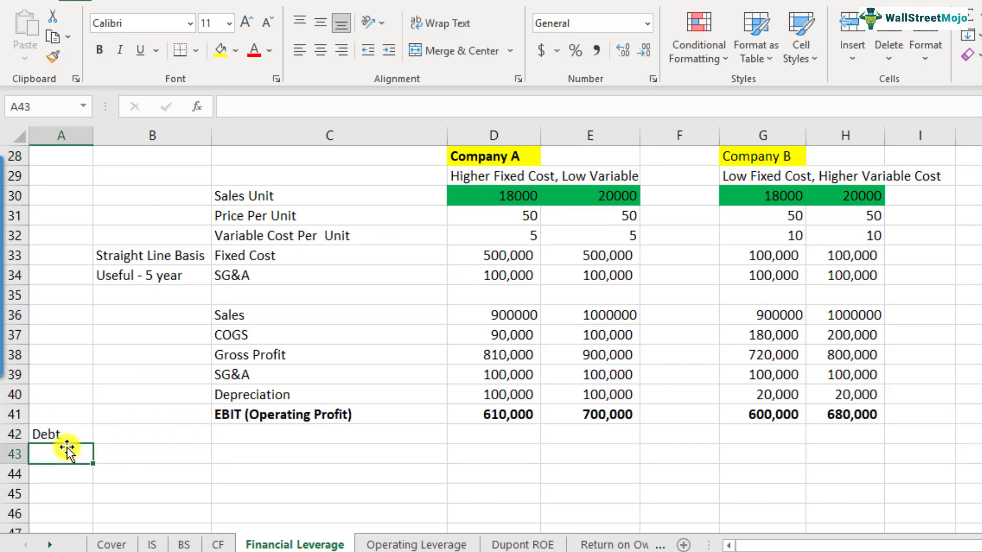
pyautogui.press('Up')
pyautogui.press('Right')
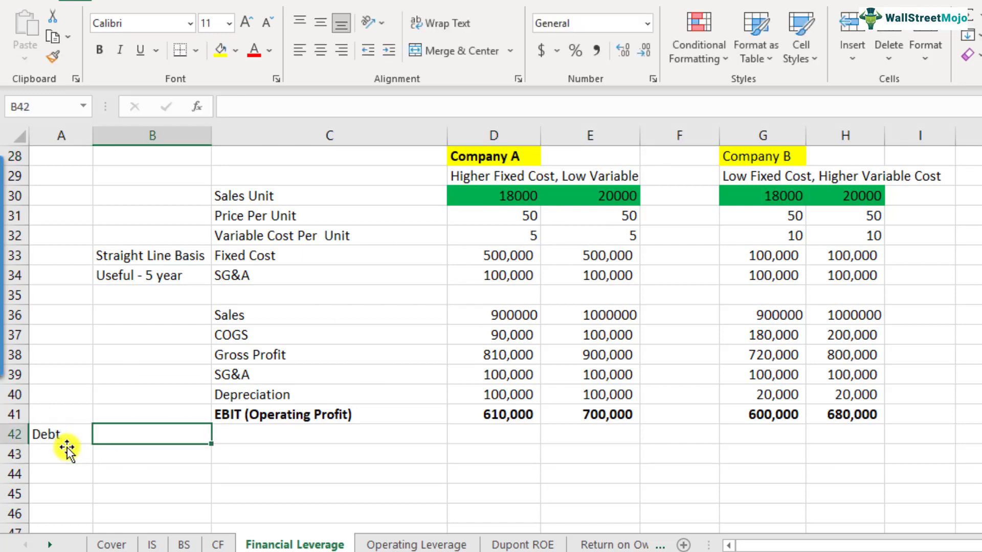
pyautogui.write('2000')
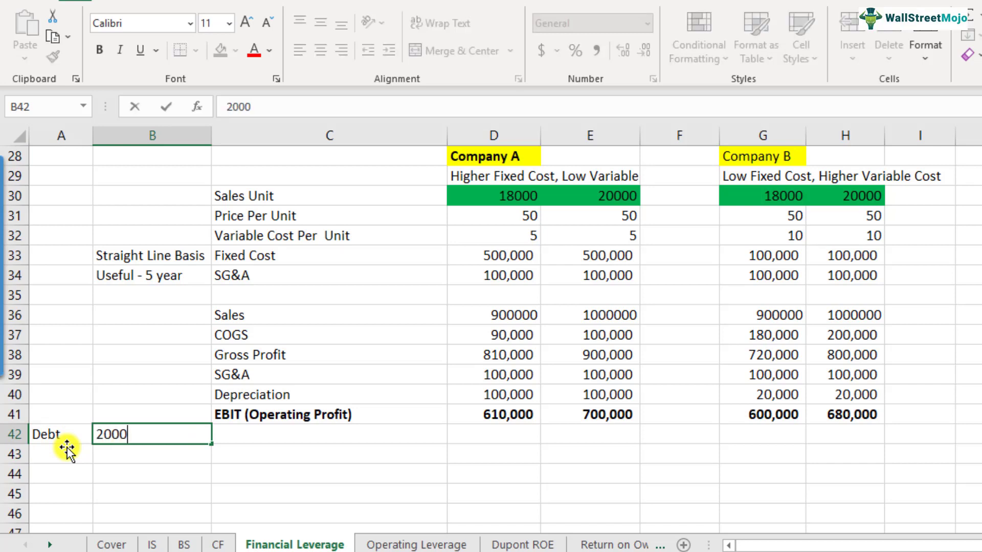
pyautogui.write('000')
pyautogui.press('Return')
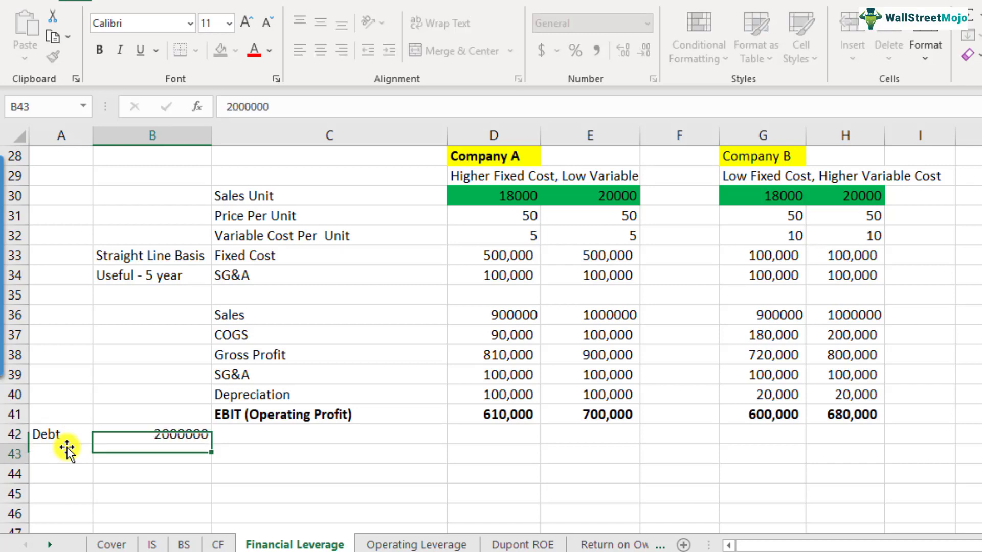
# Enter Equity with 500000 in A43:B43.
pyautogui.press('Up')
pyautogui.press('Left')
pyautogui.press('Down')
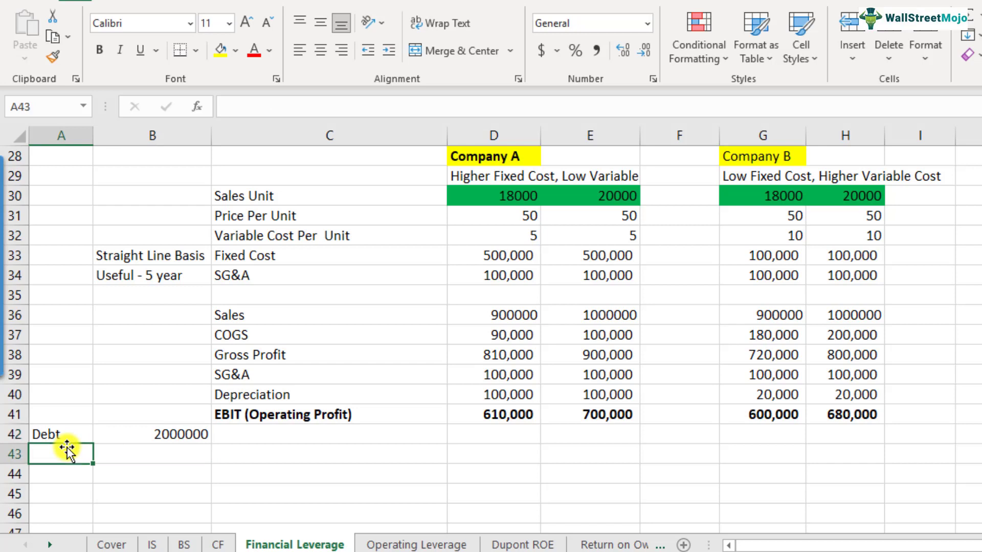
pyautogui.write('Equity')
pyautogui.press('Return')
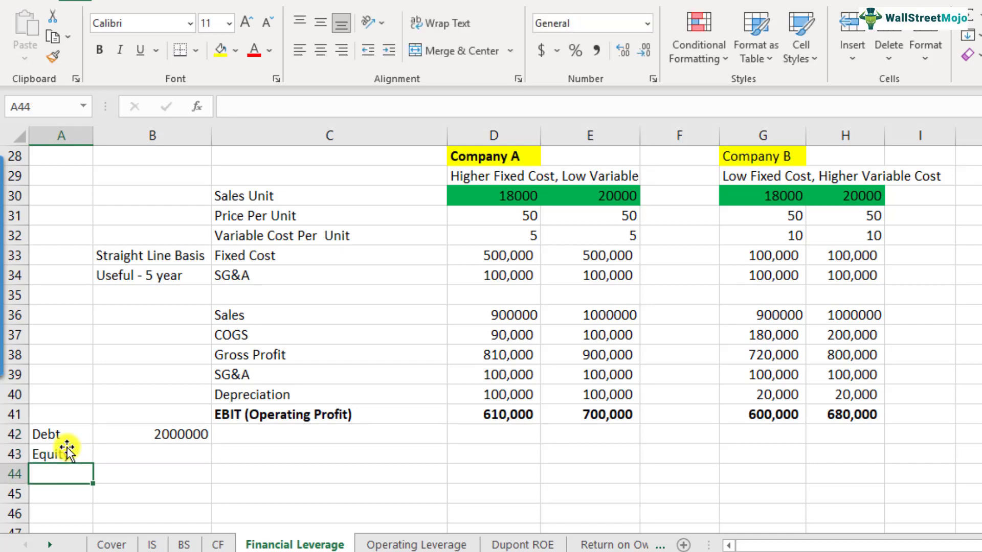
pyautogui.press('Up')
pyautogui.press('Right')
pyautogui.write('500000')
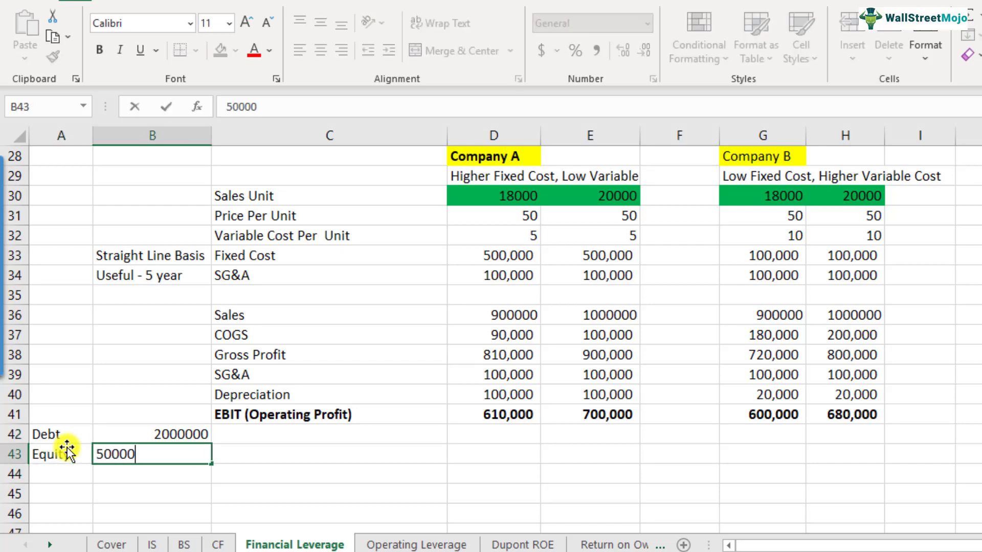
pyautogui.press('Return')
# Apply Comma Style thousands separators to both the Debt and Equity amounts.
pyautogui.press('Up')
pyautogui.press('Up')
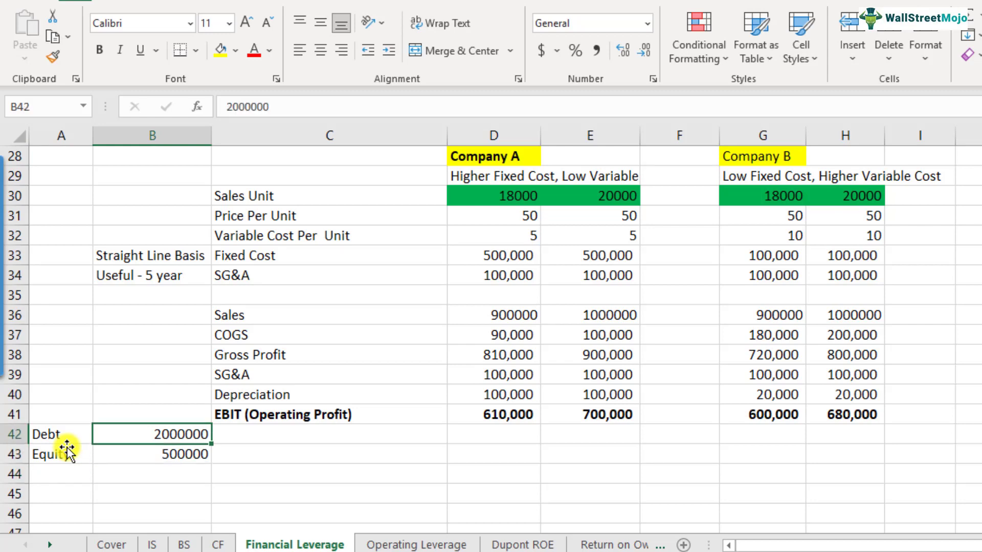
pyautogui.hotkey('shift', 'Down')
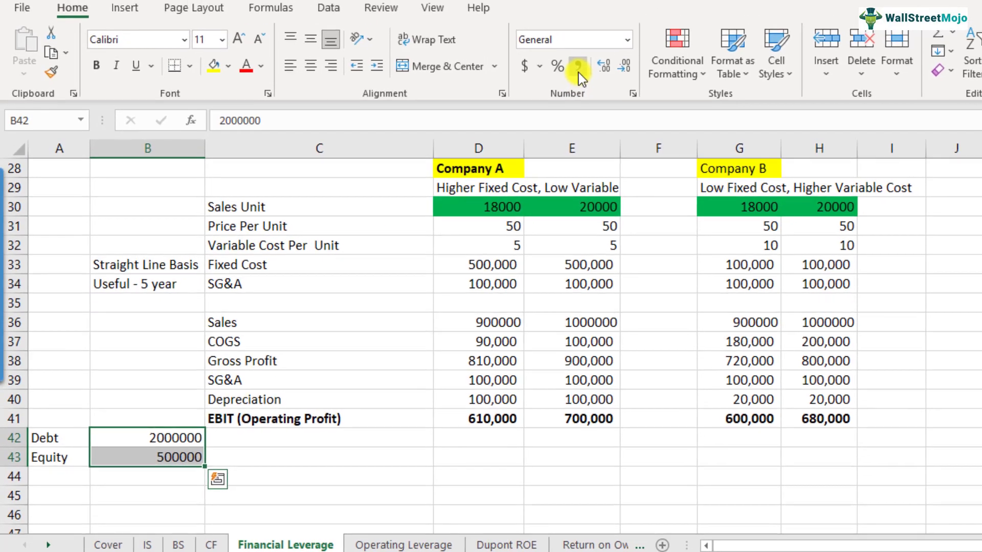
pyautogui.click(596, 49)
pyautogui.click(643, 50)
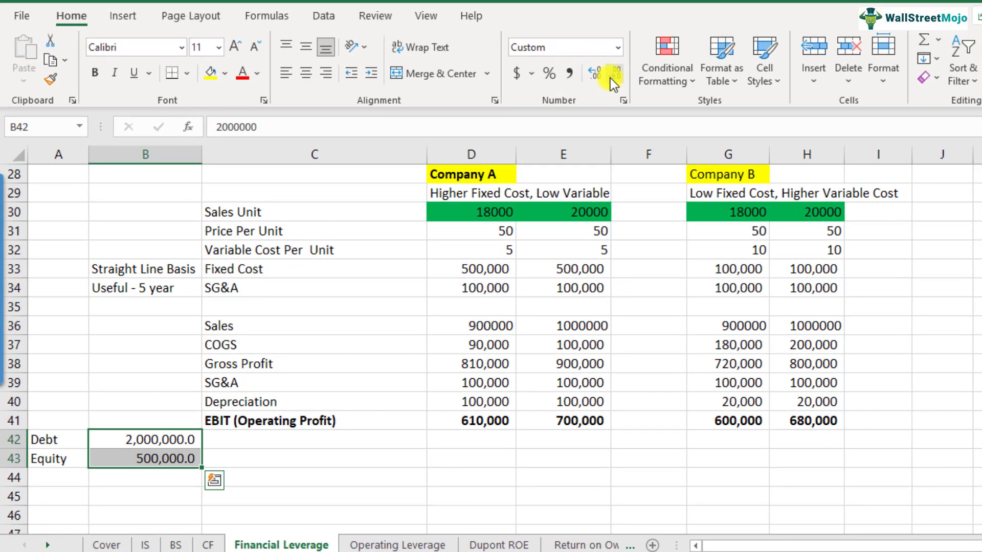
# Remove the decimal place from the amounts and copy the Debt/Equity block to I41 for Company B.
pyautogui.click(610, 77)
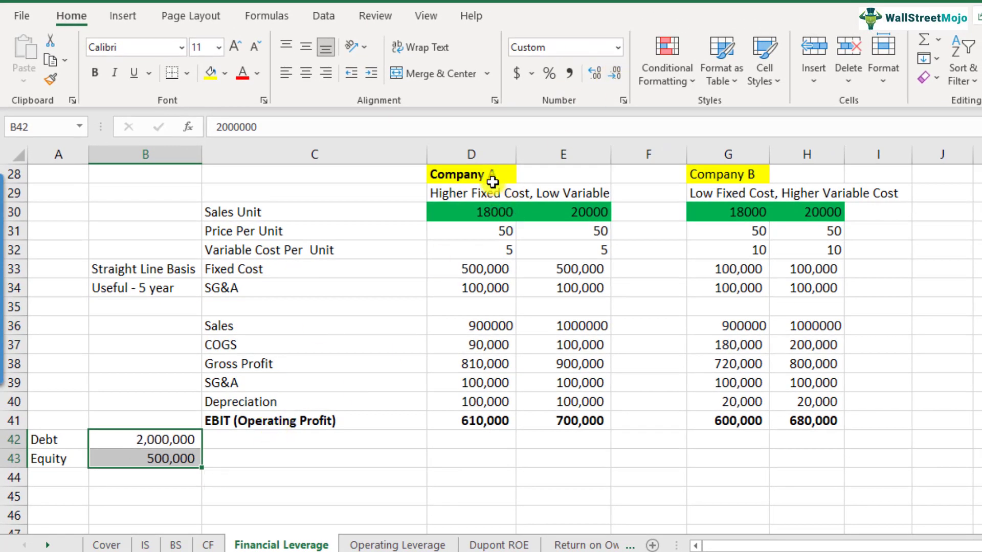
pyautogui.click(492, 182)
pyautogui.moveTo(39, 439); pyautogui.dragTo(161, 462)
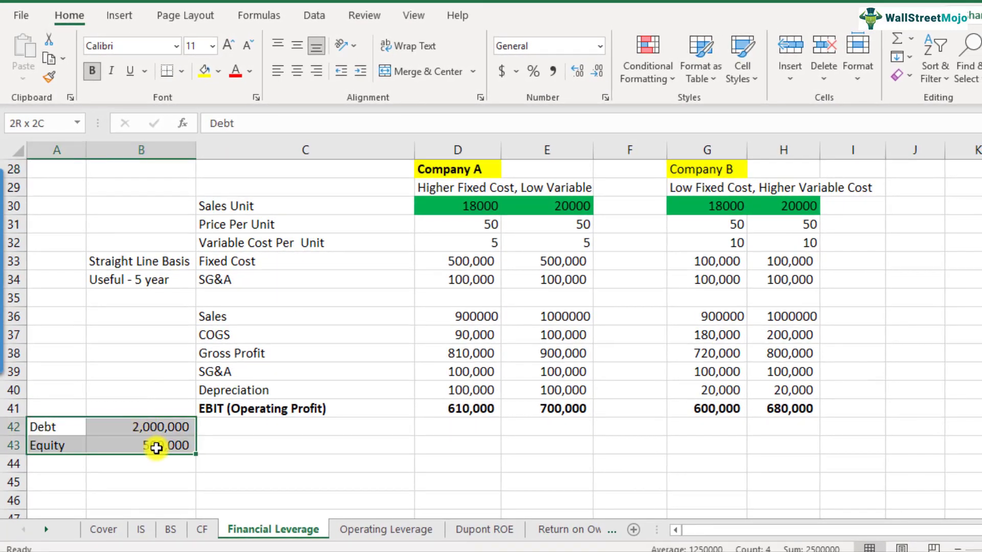
pyautogui.hotkey('ctrl', 'c')
pyautogui.click(842, 409)
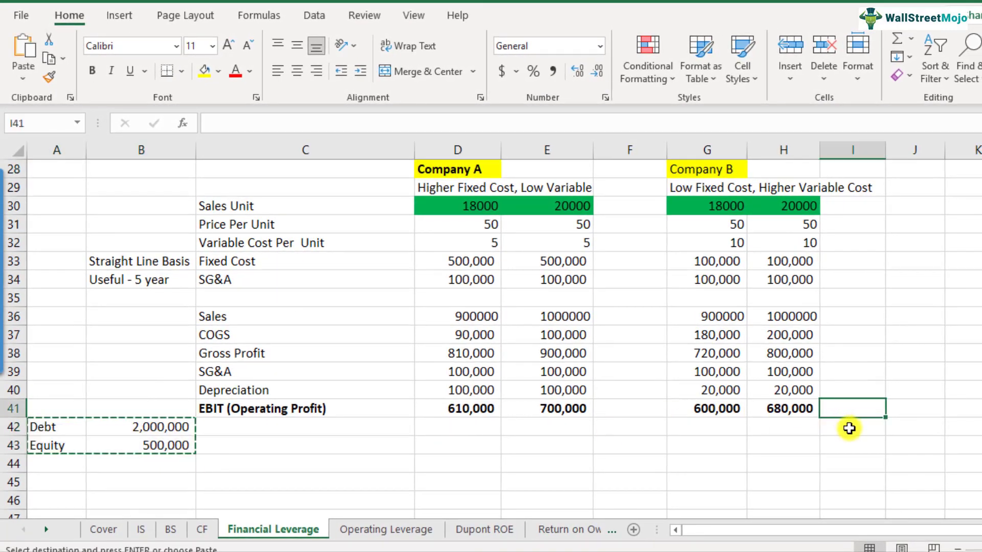
pyautogui.hotkey('ctrl', 'v')
# Set Company B's debt in J41 to 0 and widen column J to show the amounts.
pyautogui.click(907, 408)
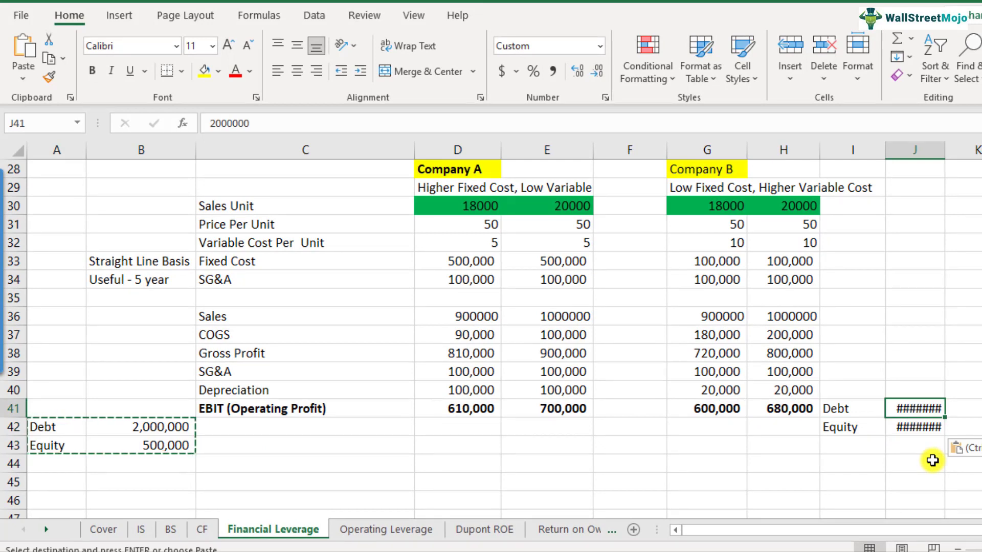
pyautogui.write('0')
pyautogui.press('Return')
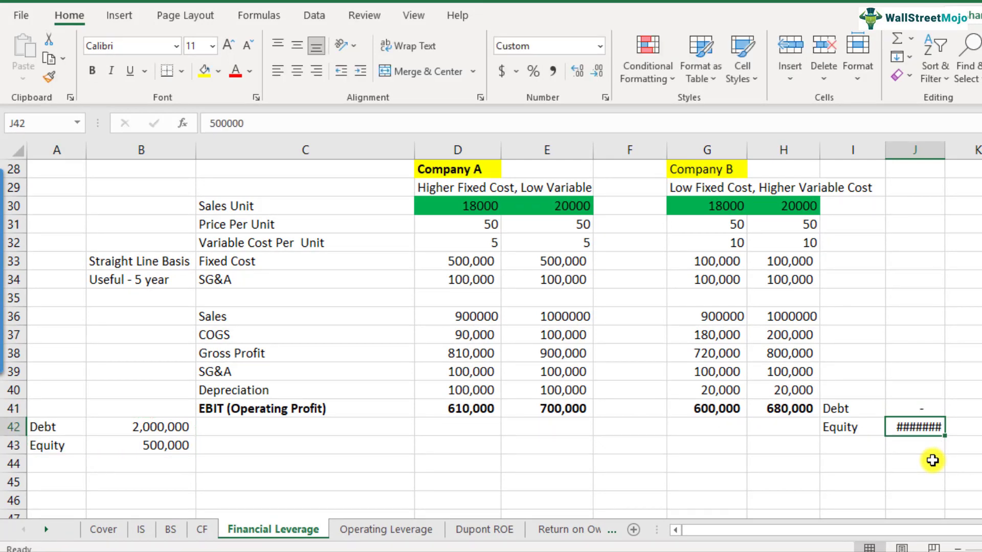
pyautogui.moveTo(945, 150); pyautogui.dragTo(963, 150)
pyautogui.click(846, 430)
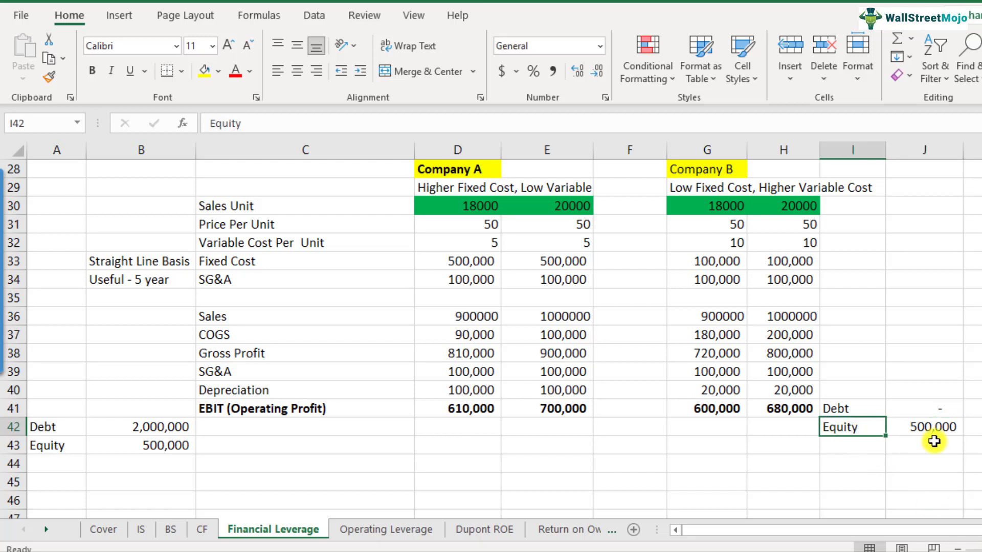
pyautogui.click(931, 432)
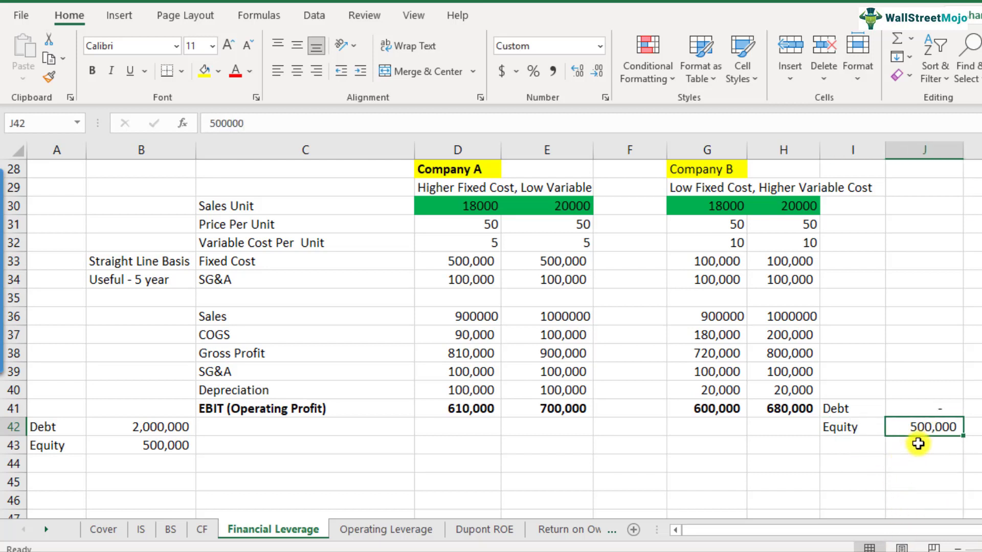
# Paste the Debt 2,000,000 and Equity 500,000 block back onto A42:B43 for Company A.
pyautogui.click(690, 194)
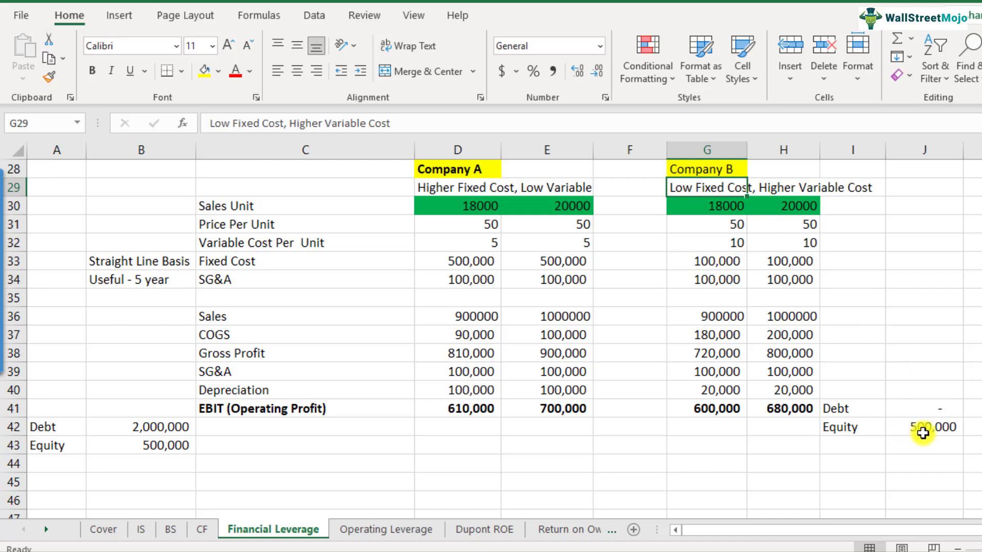
pyautogui.click(474, 258)
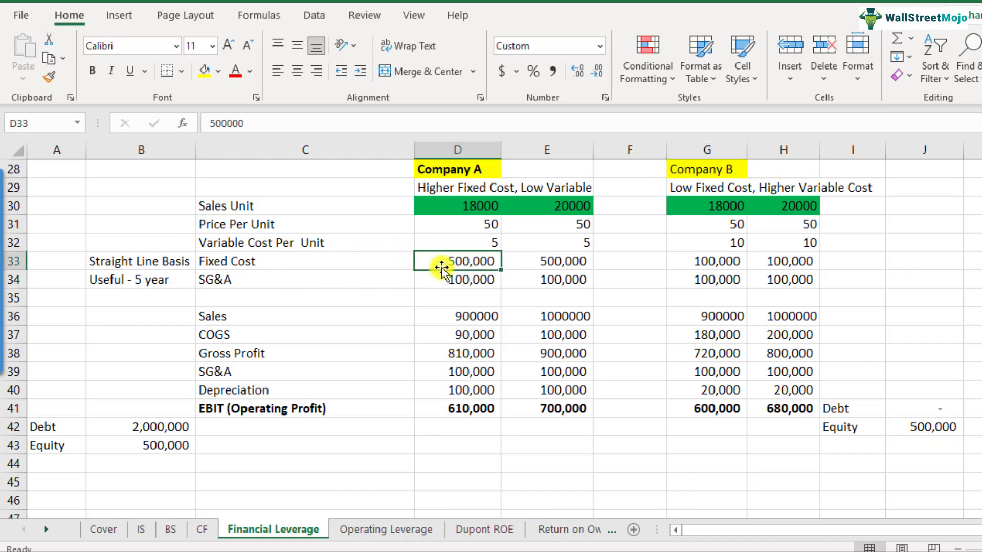
pyautogui.moveTo(158, 434); pyautogui.dragTo(158, 456)
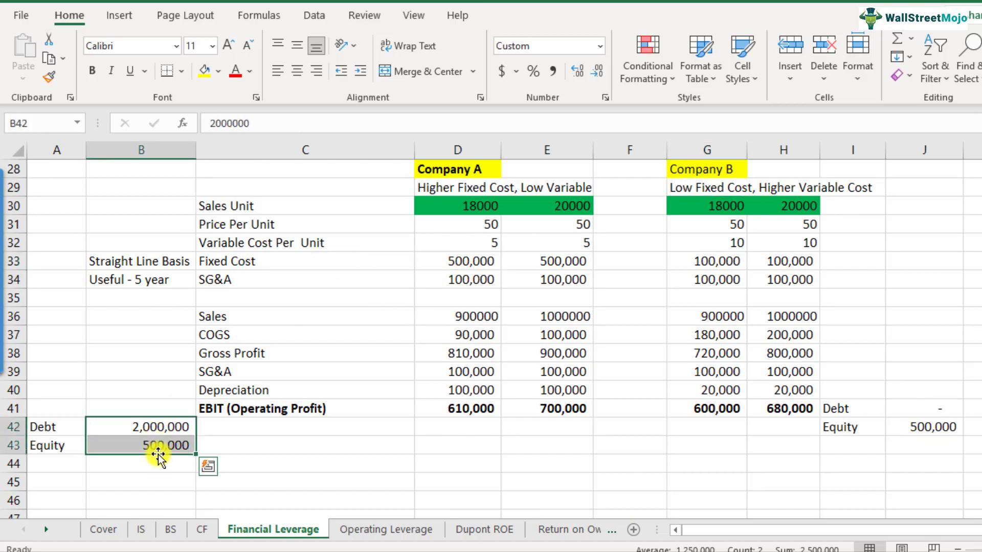
pyautogui.click(153, 462)
pyautogui.click(155, 429)
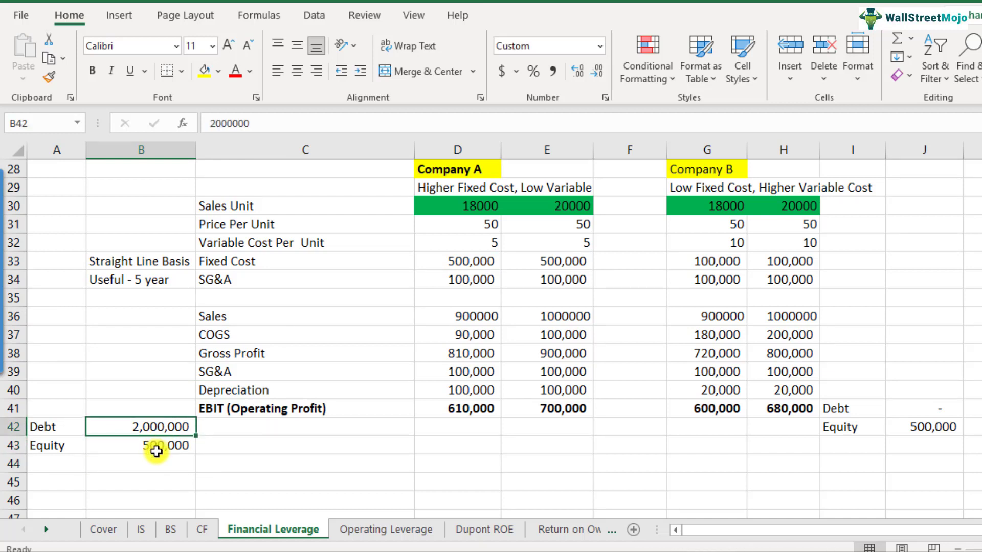
pyautogui.click(155, 448)
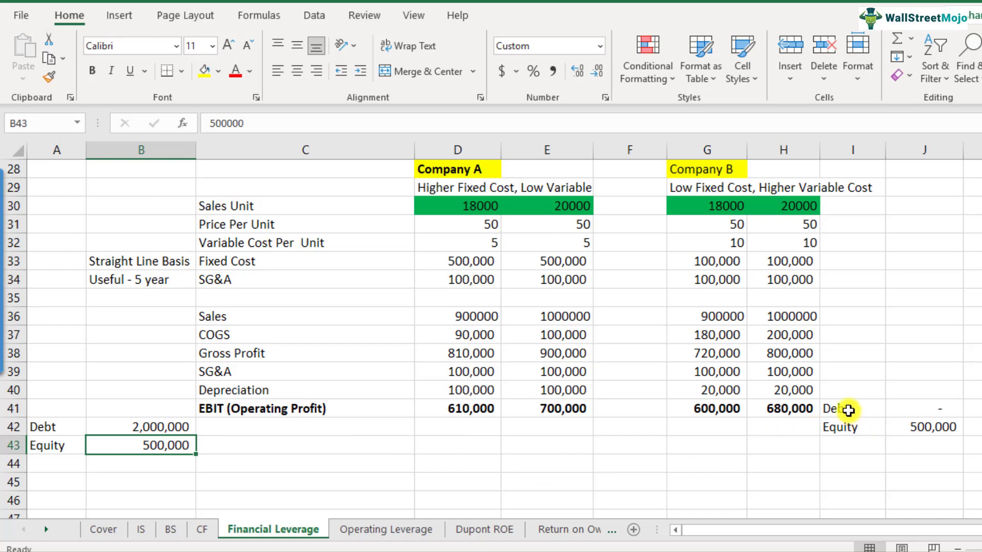
pyautogui.moveTo(841, 406); pyautogui.dragTo(930, 422)
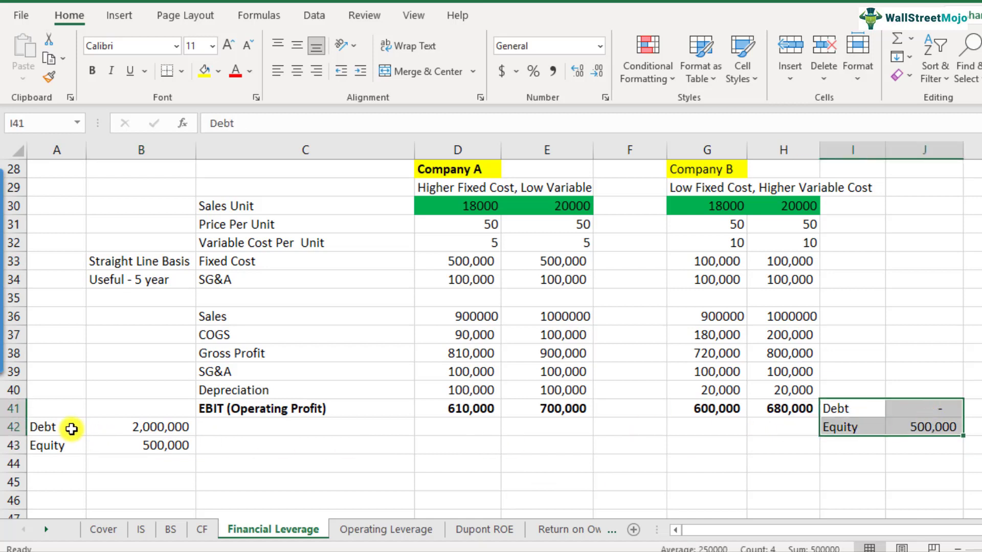
pyautogui.moveTo(68, 429); pyautogui.dragTo(147, 437)
pyautogui.write('Debt\t2,000,000 Equity\t500,000')
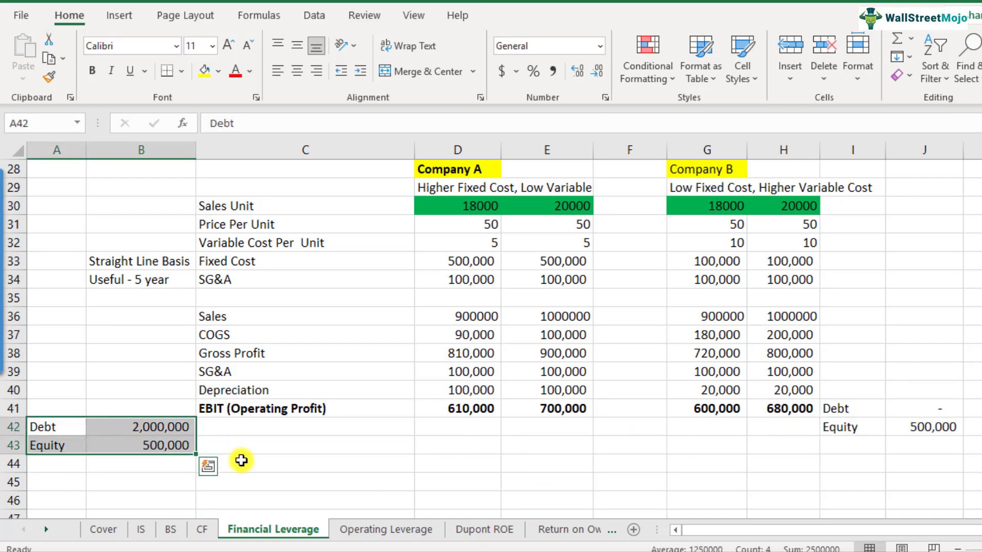
# Add the label 'Interest Expense' in C42 below the EBIT label.
pyautogui.scroll(-1, 241, 461)
pyautogui.click(256, 371)
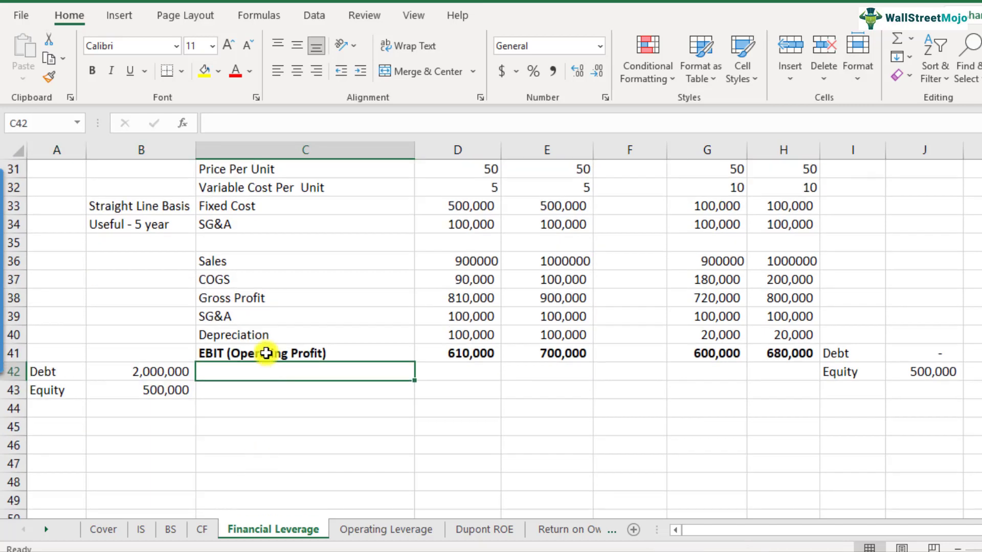
pyautogui.moveTo(263, 353); pyautogui.dragTo(499, 353)
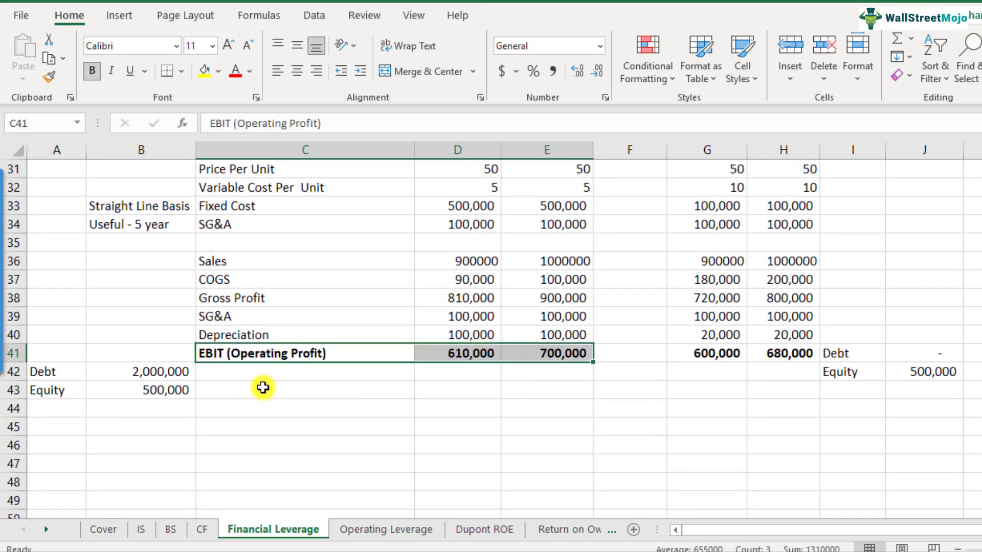
pyautogui.click(249, 372)
pyautogui.write('Interest')
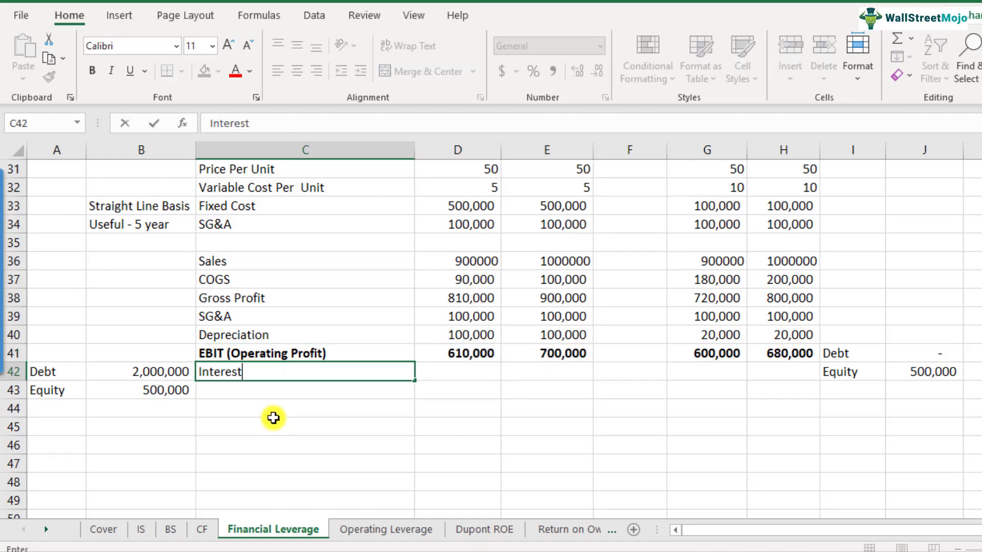
pyautogui.write(' Expense')
pyautogui.press('Return')
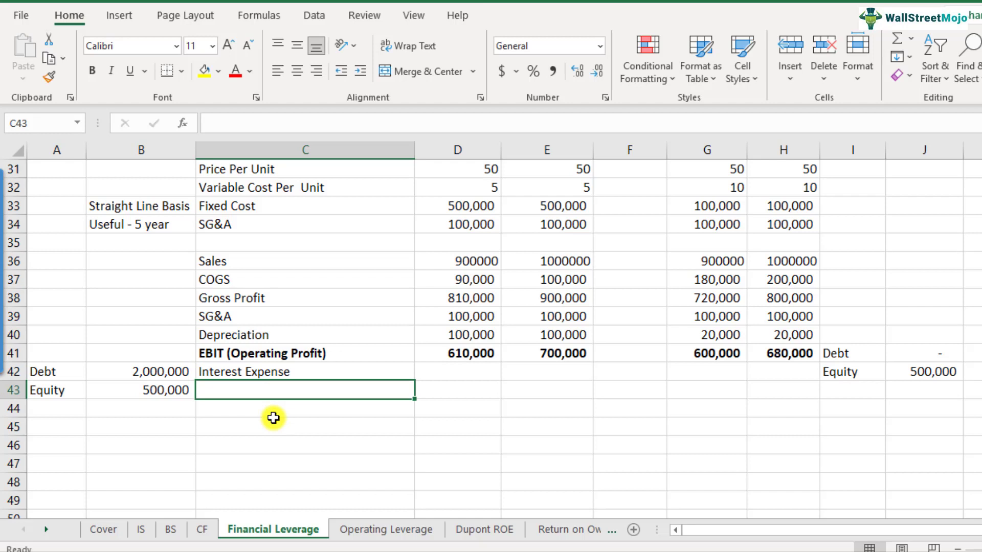
# Enter 'Interest rate' in A44 with a rate of 5% in B44.
pyautogui.press('Home')
pyautogui.press('Down')
pyautogui.write('Intere')
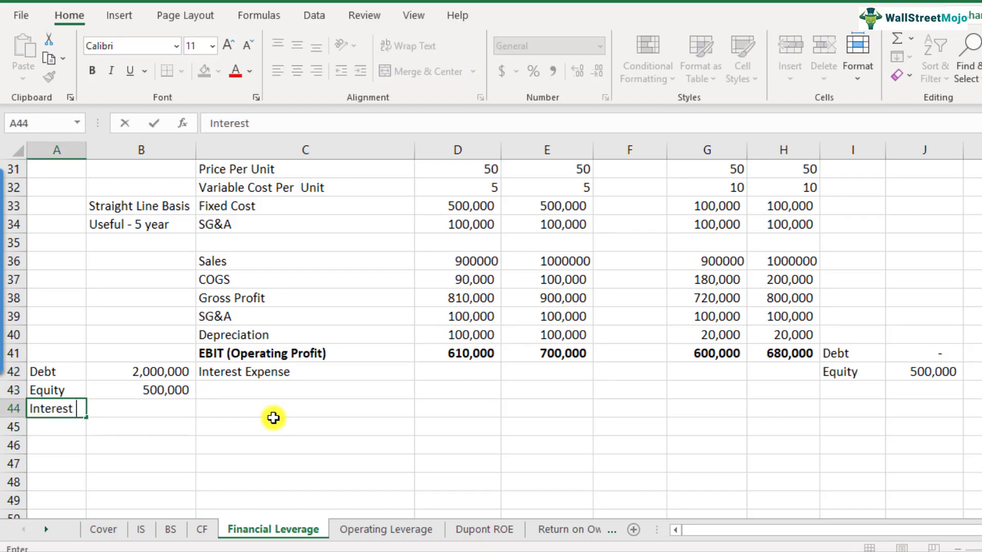
pyautogui.write('st rate')
pyautogui.press('Return')
pyautogui.press('Up')
pyautogui.press('Right')
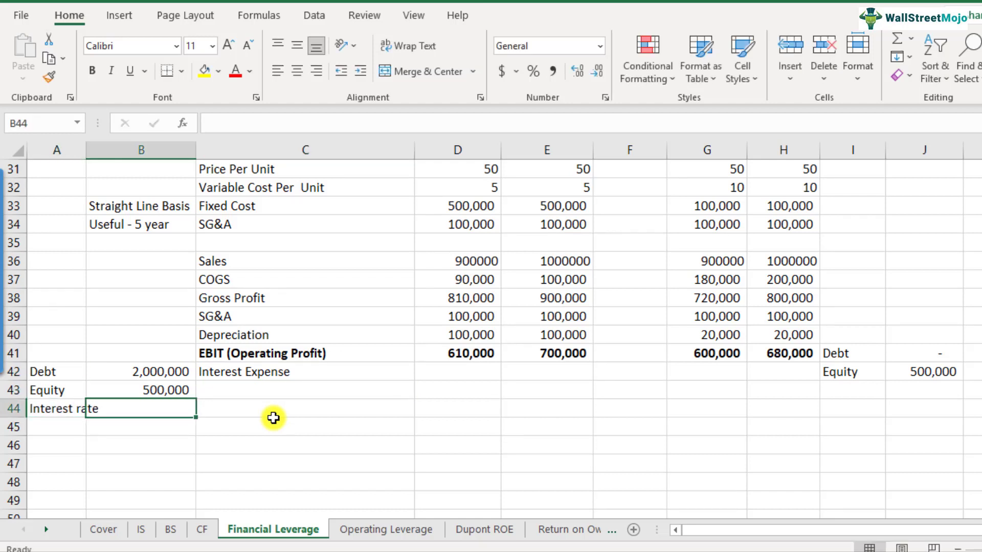
pyautogui.write('5%')
pyautogui.press('Return')
pyautogui.press('Left')
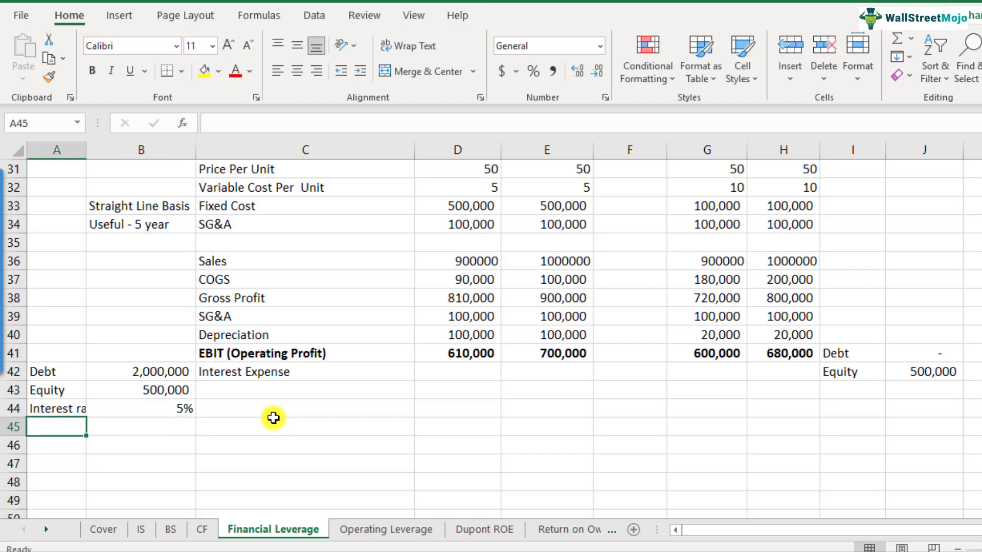
pyautogui.write('I')
pyautogui.press('Escape')
# Enter Company A's interest expense in D42 as Debt times interest rate.
pyautogui.press('Up')
pyautogui.press('Up')
pyautogui.press('Up')
pyautogui.press('Up')
pyautogui.press('Right')
pyautogui.press('Right')
pyautogui.press('Right')
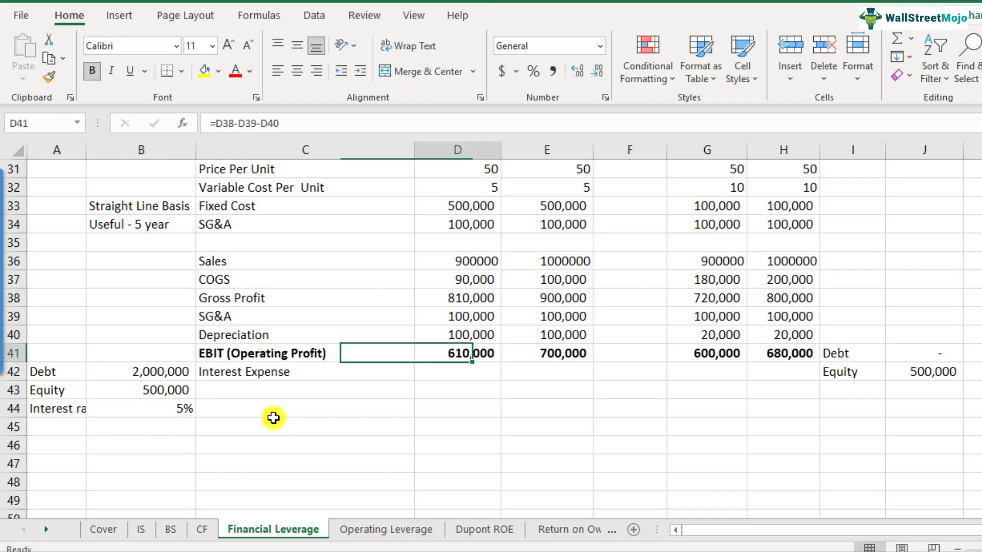
pyautogui.press('Down')
pyautogui.write('=')
pyautogui.press('Left')
pyautogui.press('Left')
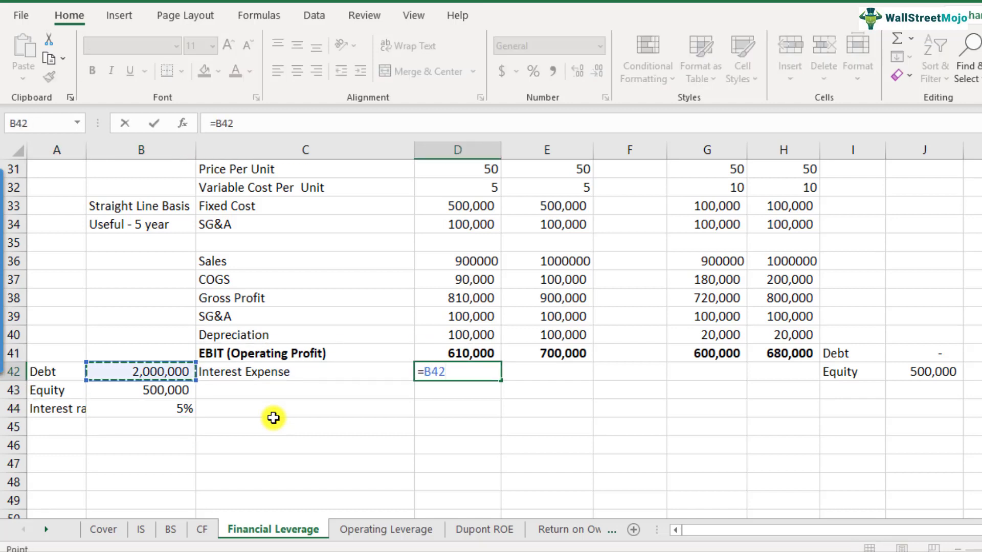
pyautogui.write('*')
pyautogui.click(166, 410)
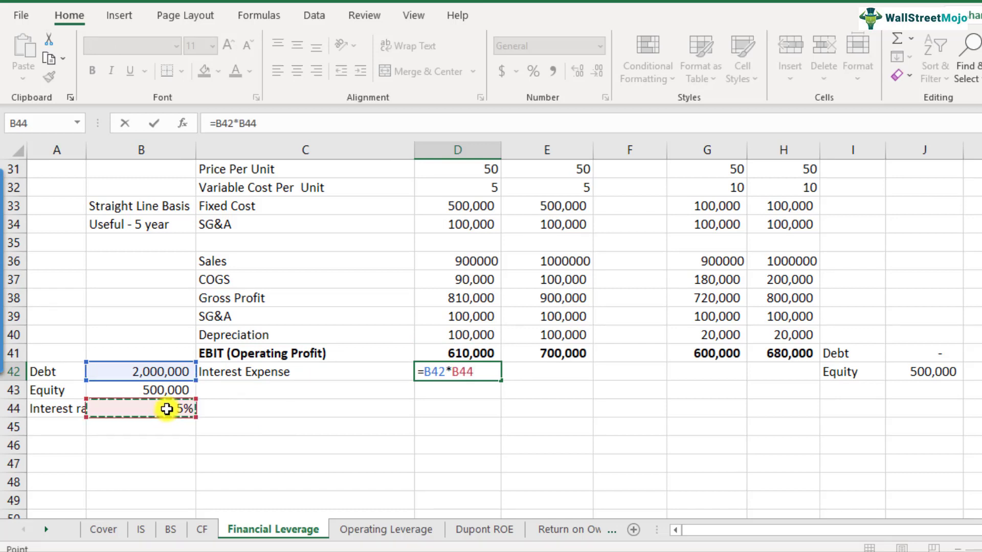
pyautogui.press('Return')
# Make the D42 formula absolute as =$B$42*$B$44 and start the EBT label in C43.
pyautogui.press('Up')
pyautogui.press('F2')
pyautogui.press('Left')
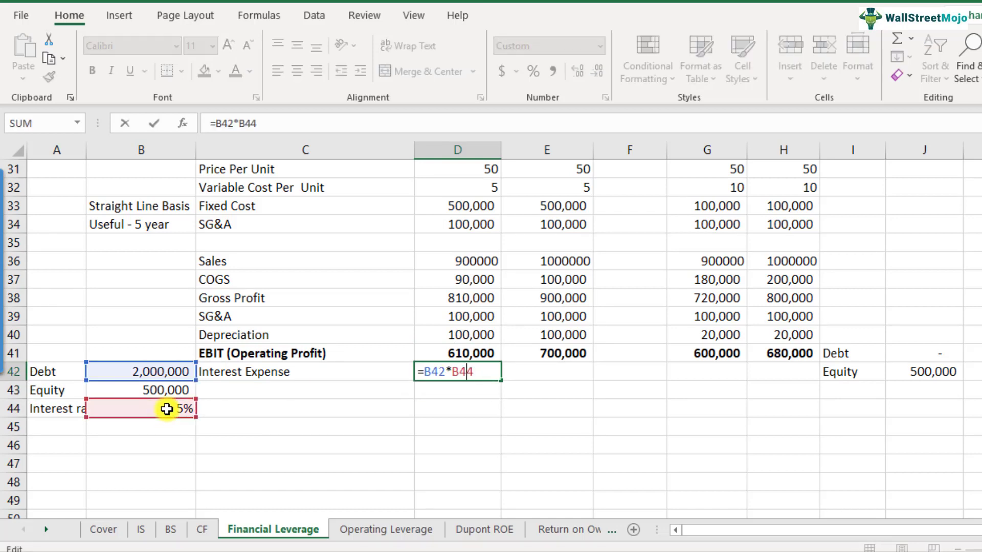
pyautogui.press('F4')
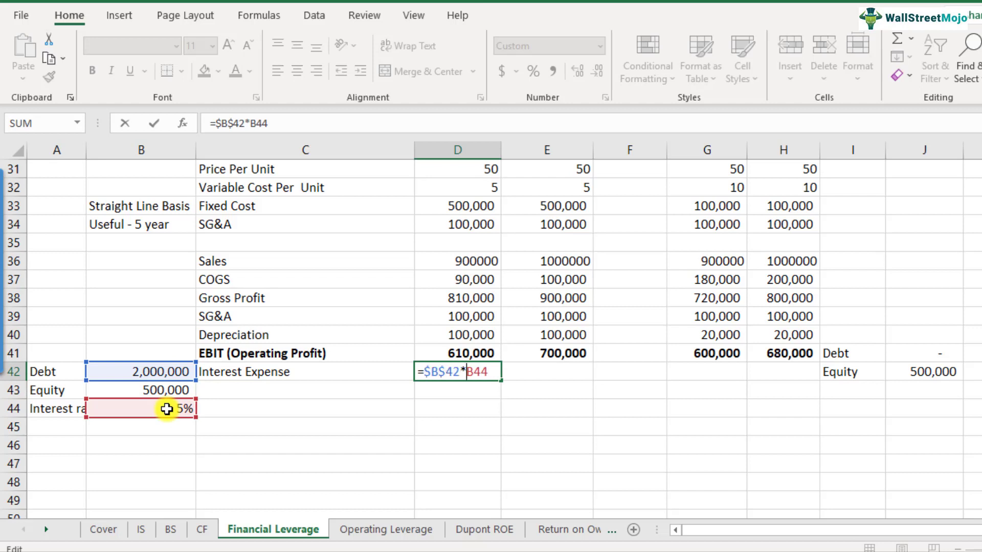
pyautogui.press('End')
pyautogui.press('F4')
pyautogui.press('Return')
pyautogui.press('Left')
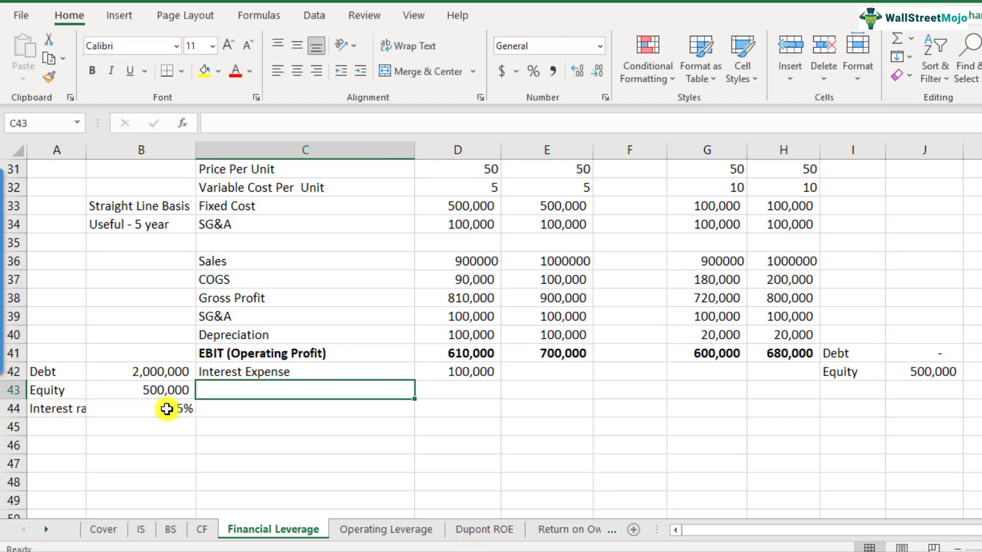
pyautogui.write('EBT')
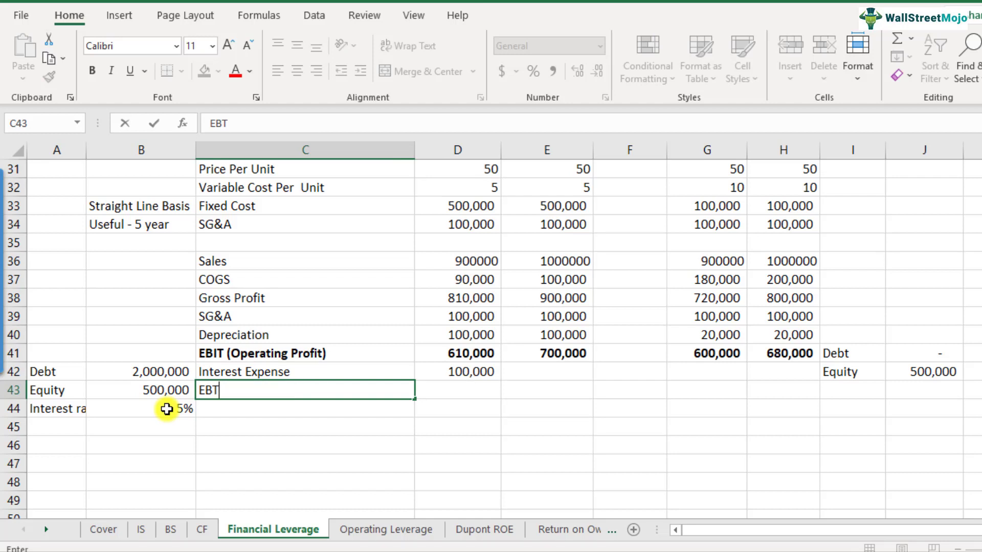
# Compute Company A's EBT in D43 as EBIT minus interest expense, giving 510,000.
pyautogui.press('Right')
pyautogui.write('=')
pyautogui.press('Up')
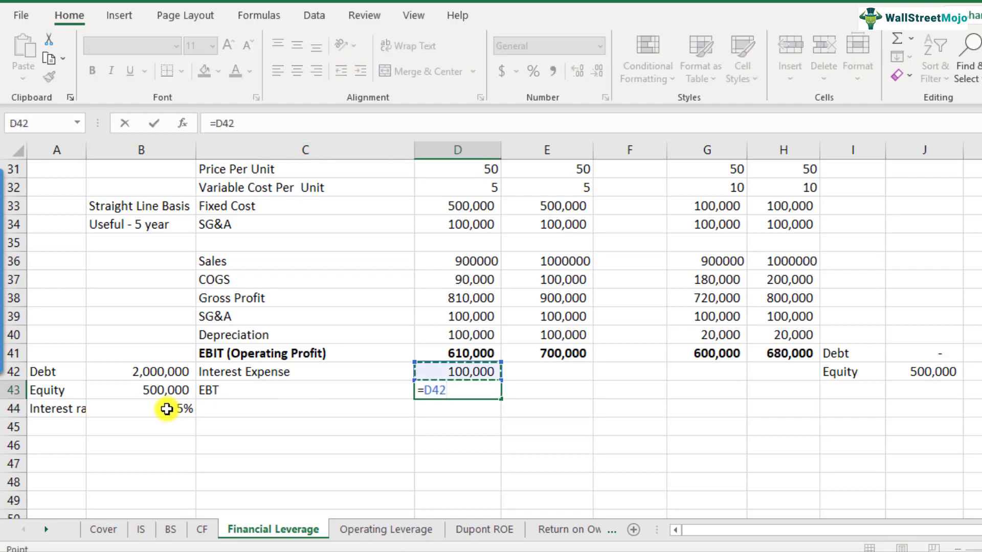
pyautogui.press('Up')
pyautogui.write('-')
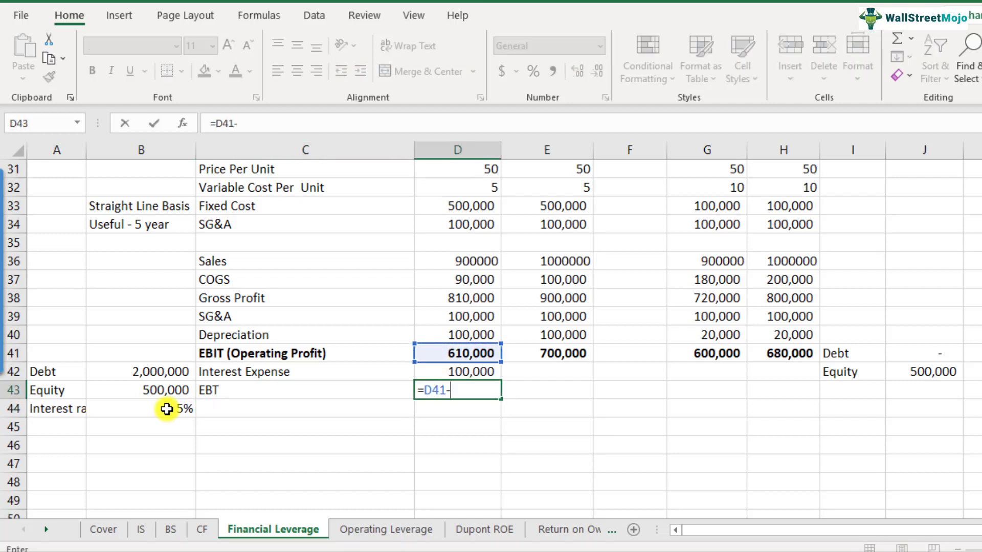
pyautogui.press('Up')
pyautogui.press('Return')
pyautogui.press('Left')
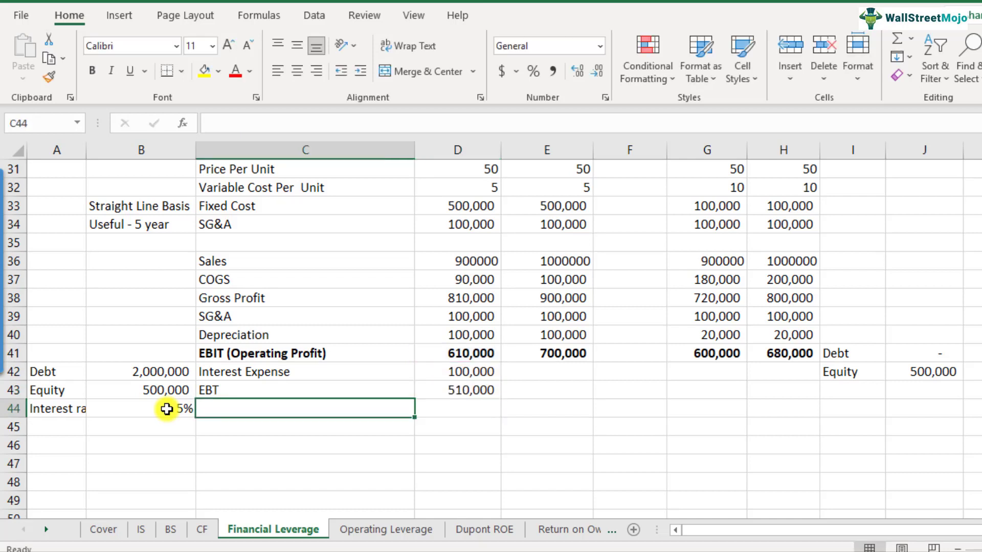
pyautogui.write('TA')
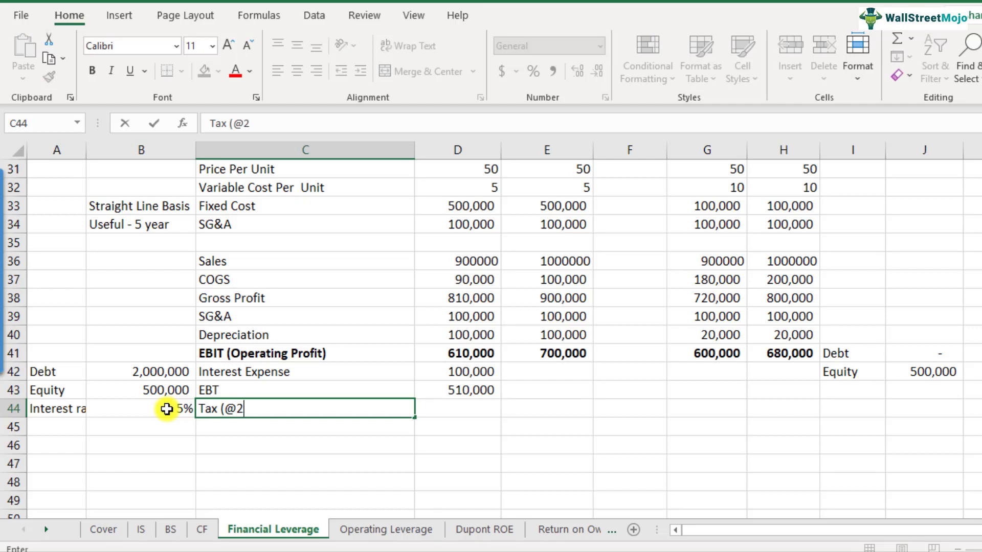
pyautogui.write('x (@20%)')
pyautogui.press('Return')
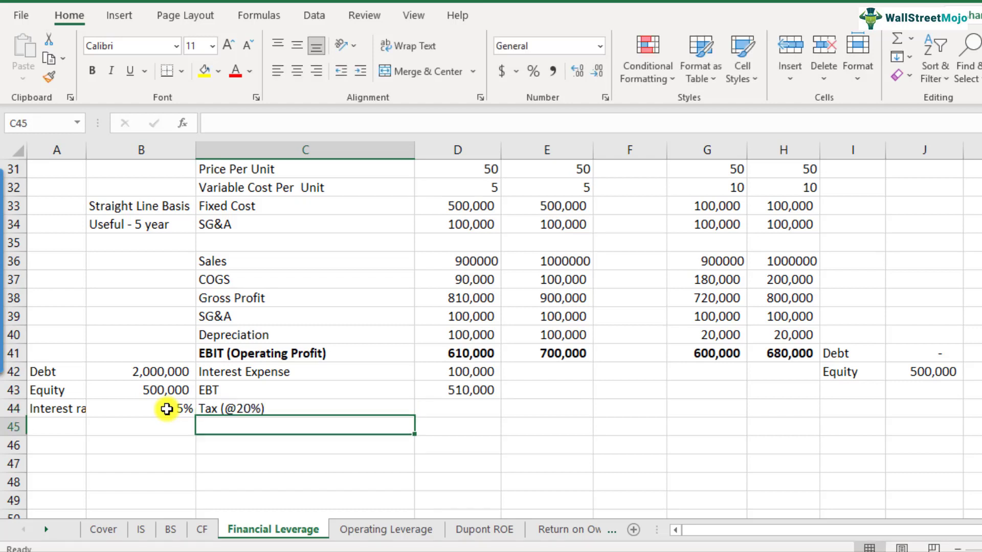
pyautogui.press('Up')
pyautogui.press('Right')
pyautogui.write('=')
pyautogui.press('Up')
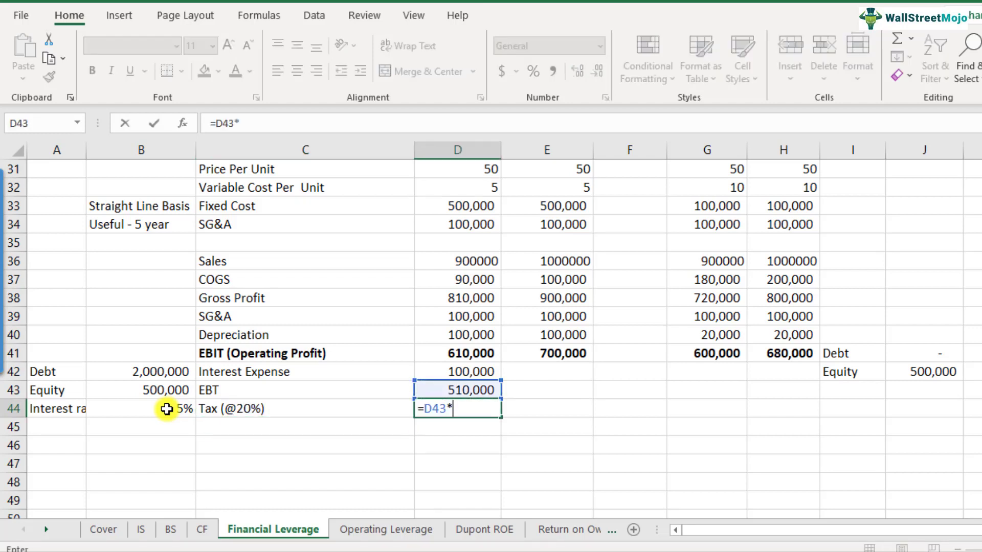
pyautogui.press('Return')
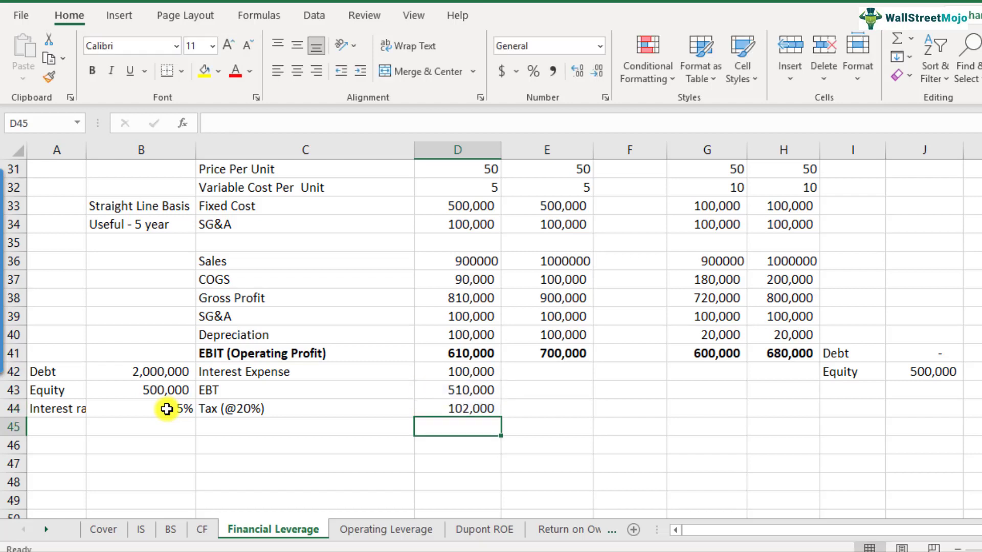
# Add a 'Net Income' row with D45 as EBT minus tax, giving 408,000.
pyautogui.press('Left')
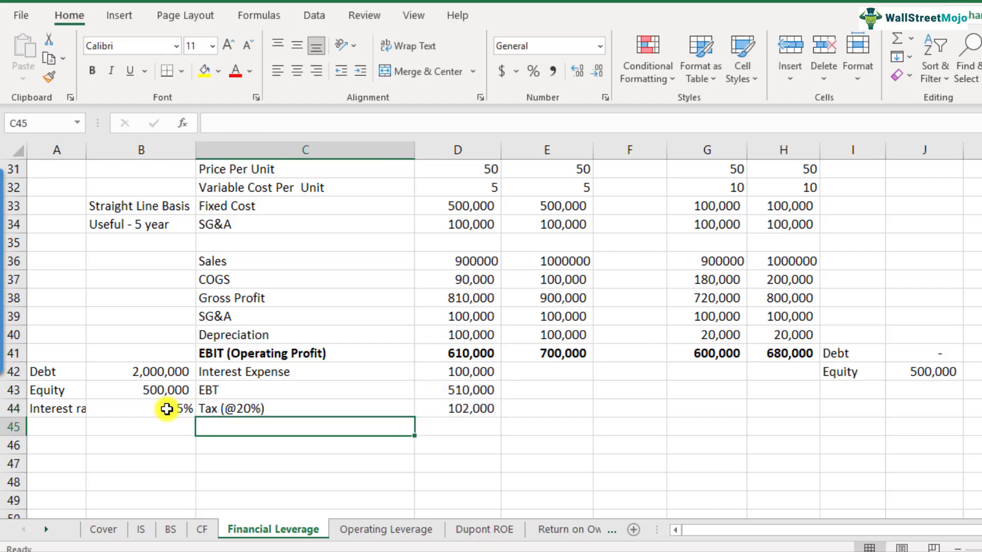
pyautogui.write('Net Income')
pyautogui.press('Return')
pyautogui.press('Up')
pyautogui.press('Right')
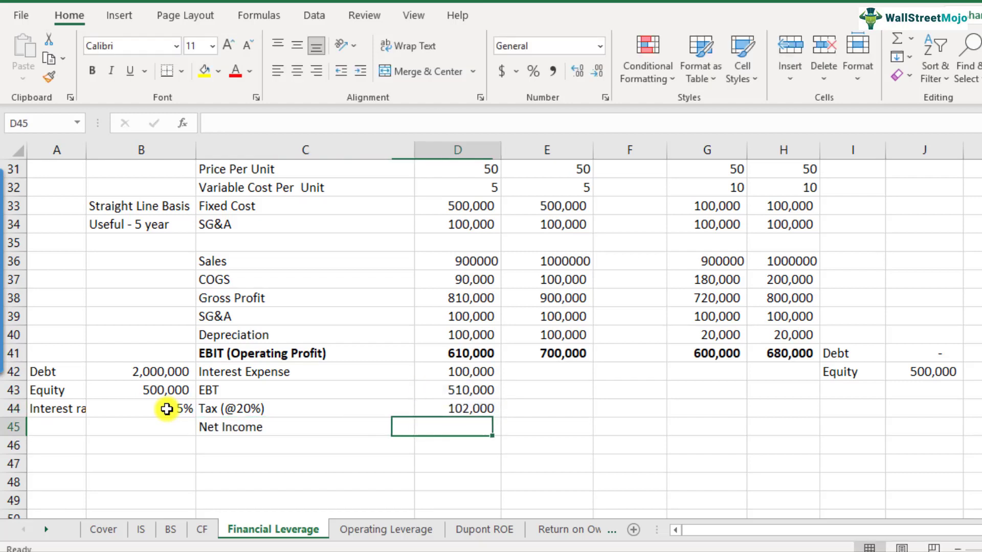
pyautogui.write('=')
pyautogui.press('Up')
pyautogui.press('Up')
pyautogui.press('Up')
pyautogui.press('Up')
pyautogui.press('Down')
pyautogui.press('Down')
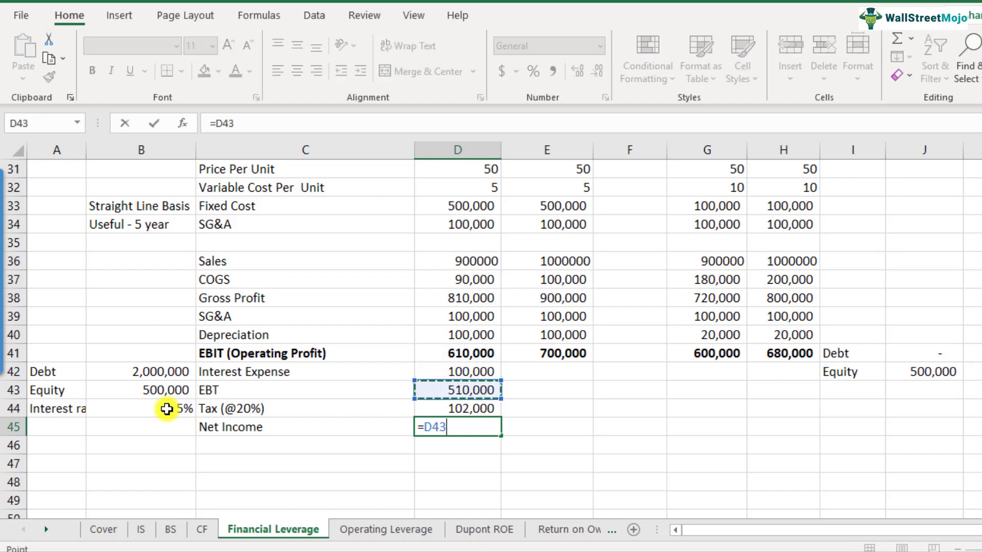
pyautogui.write('-')
pyautogui.press('Up')
pyautogui.press('Return')
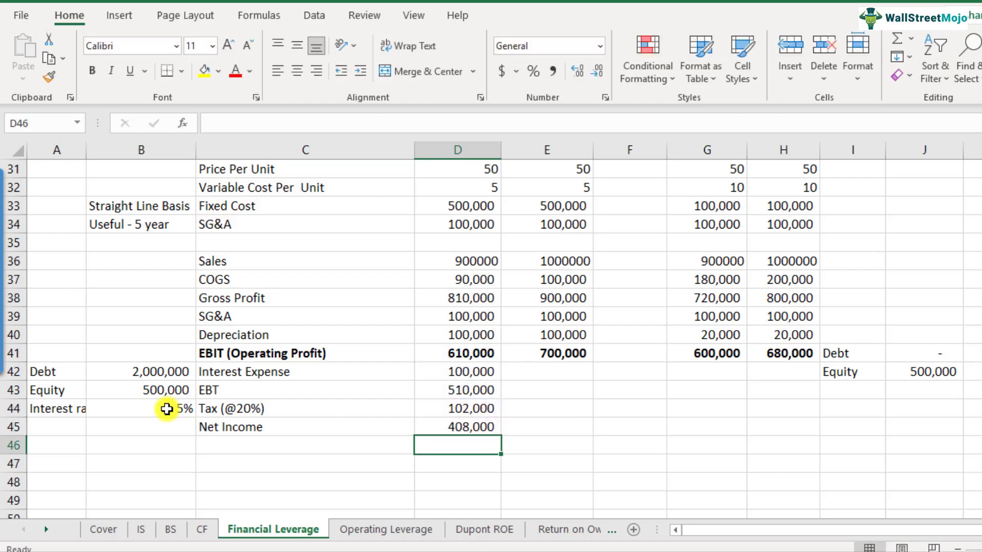
# Review the new rows and select Company A's results in D42:D45.
pyautogui.press('Up')
pyautogui.press('Up')
pyautogui.press('Up')
pyautogui.press('Up')
pyautogui.press('Down')
pyautogui.press('Down')
pyautogui.press('Down')
pyautogui.press('Left')
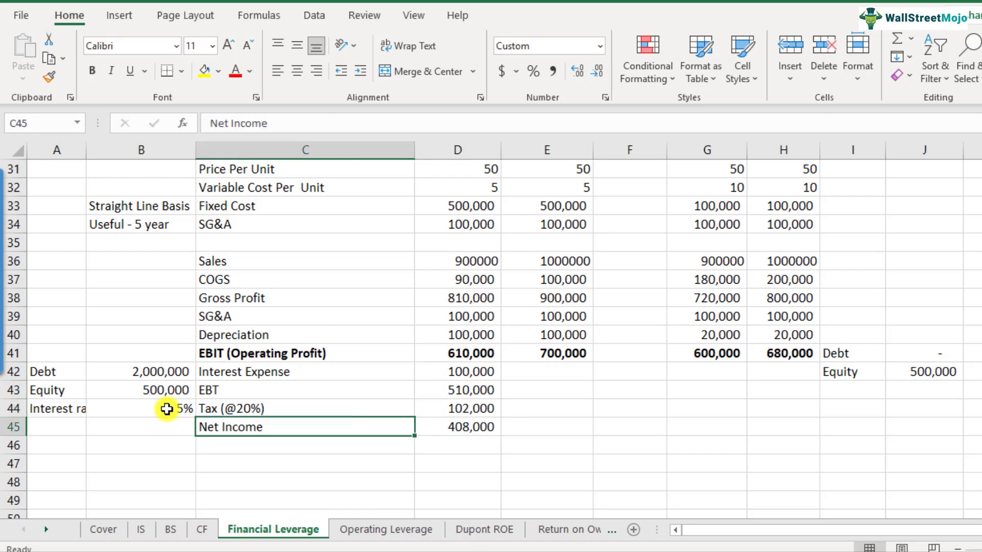
pyautogui.press('Up')
pyautogui.press('Up')
pyautogui.press('Left')
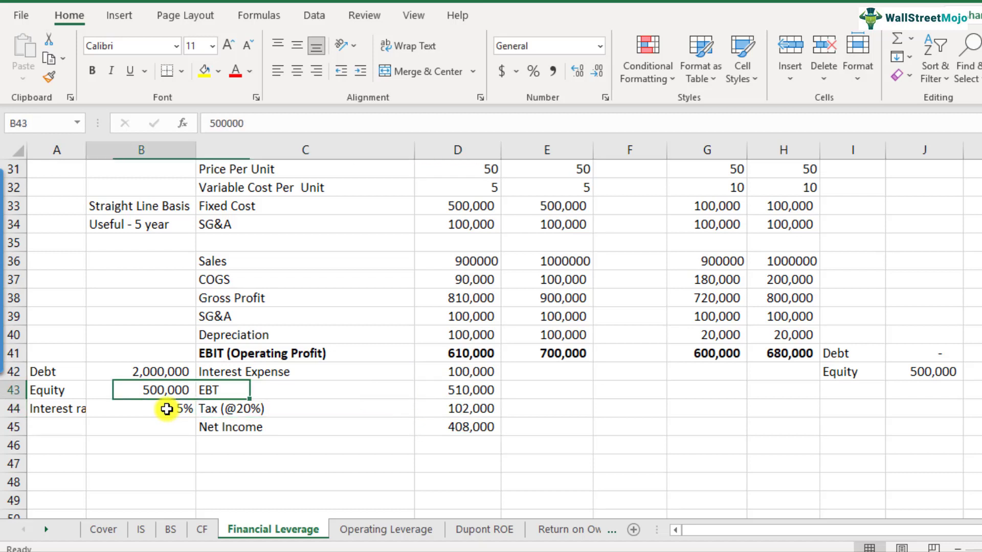
pyautogui.press('Up')
pyautogui.press('Right')
pyautogui.press('Right')
pyautogui.press('Left')
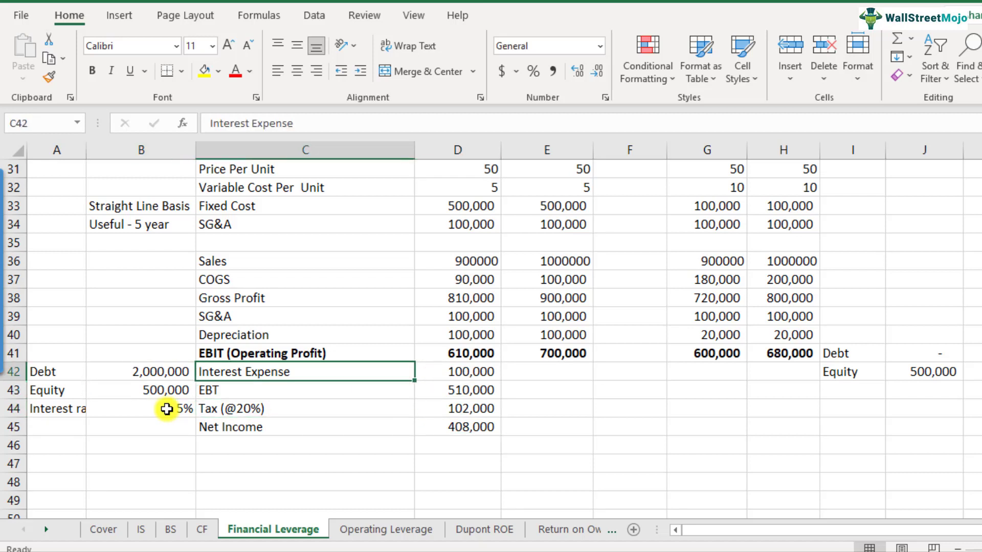
pyautogui.press('Right')
pyautogui.press('Left')
pyautogui.press('Right')
pyautogui.hotkey('shift', 'Down')
pyautogui.hotkey('shift', 'Down')
pyautogui.hotkey('shift', 'Down')
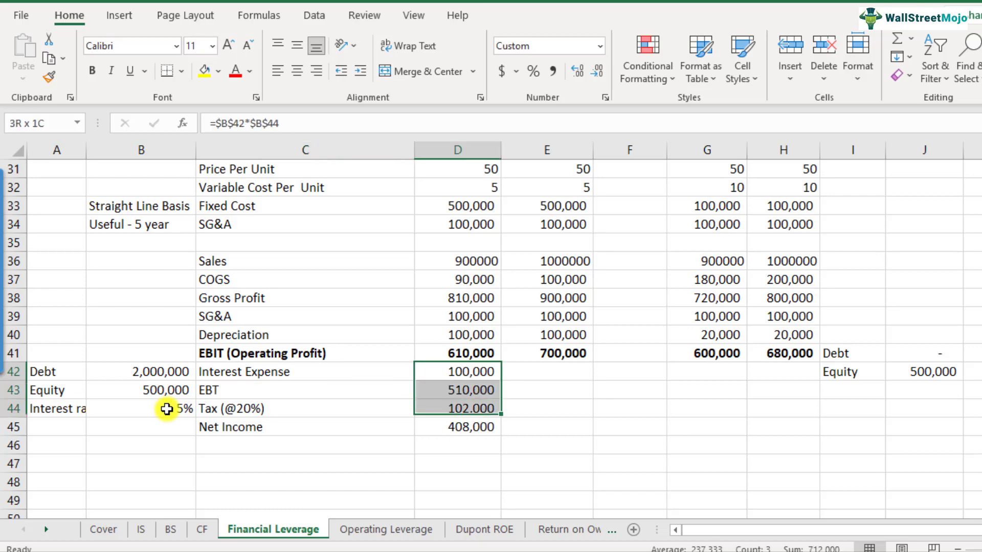
# Copy Company A's interest, EBT, tax and net income formulas from D42:D45 into E42:E45.
pyautogui.scroll(1, 243, 349)
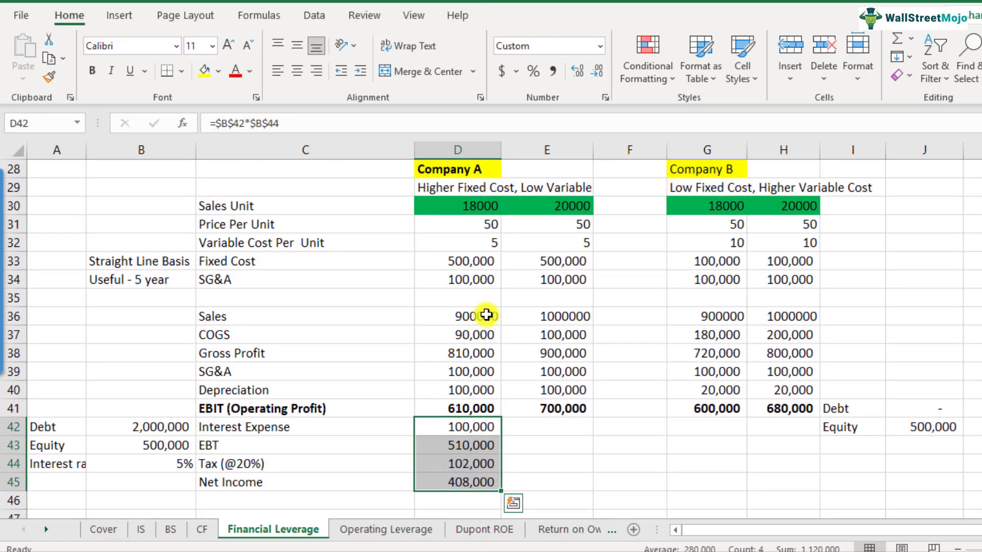
pyautogui.click(471, 206)
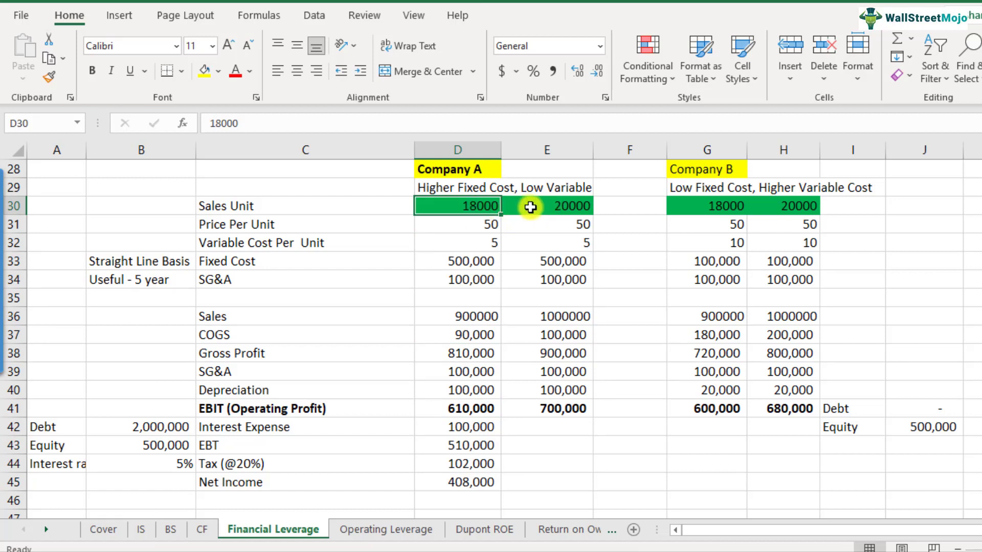
pyautogui.moveTo(471, 433); pyautogui.dragTo(473, 485)
pyautogui.hotkey('ctrl', 'c')
pyautogui.click(541, 438)
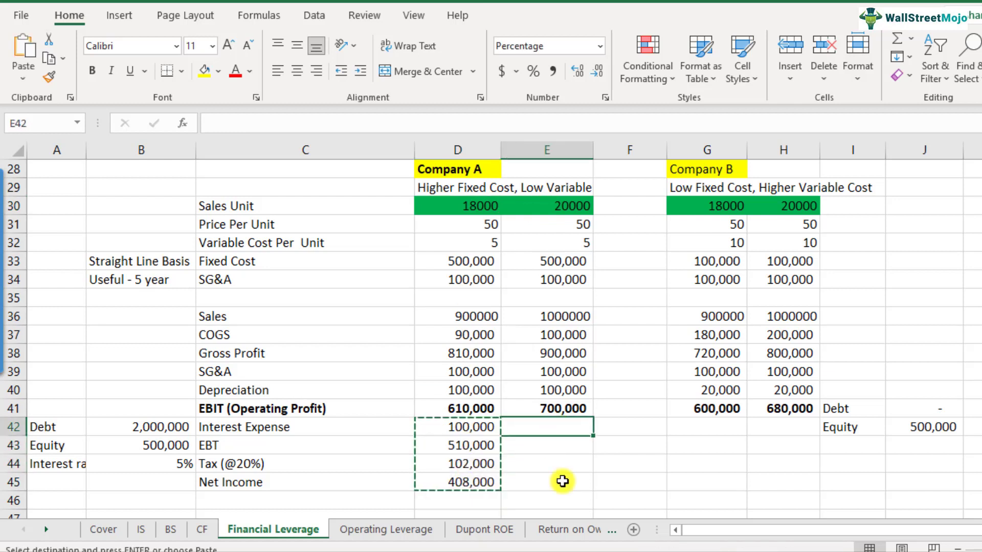
pyautogui.hotkey('ctrl', 'v')
pyautogui.click(556, 485)
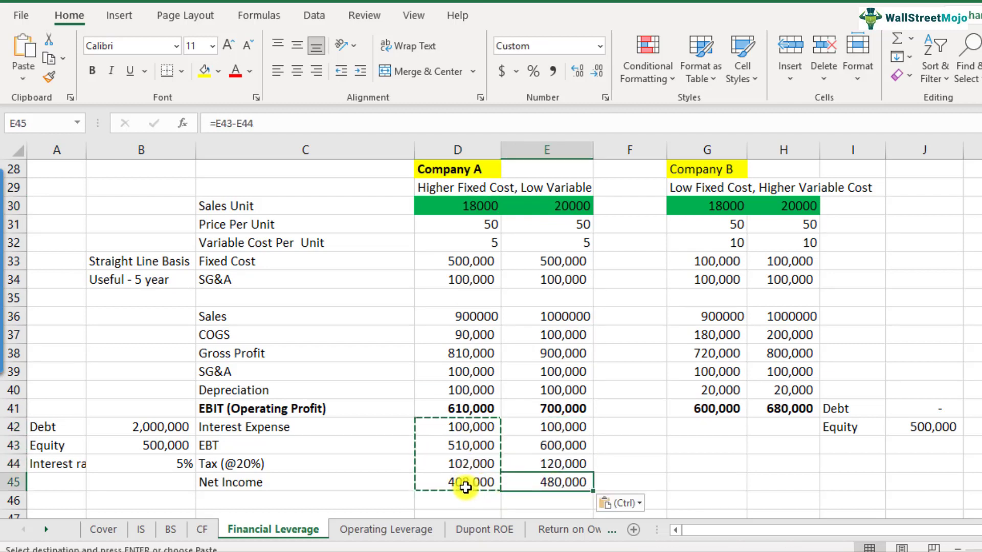
# Check the pasted E42:E45 formulas against column D, confirming net income of 480,000.
pyautogui.click(469, 489)
pyautogui.click(551, 489)
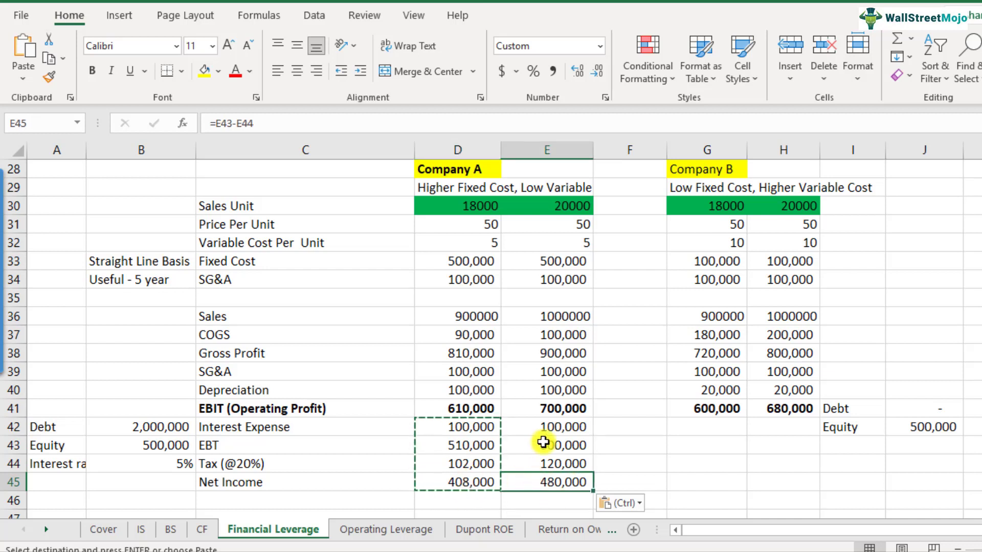
pyautogui.click(551, 429)
pyautogui.click(483, 207)
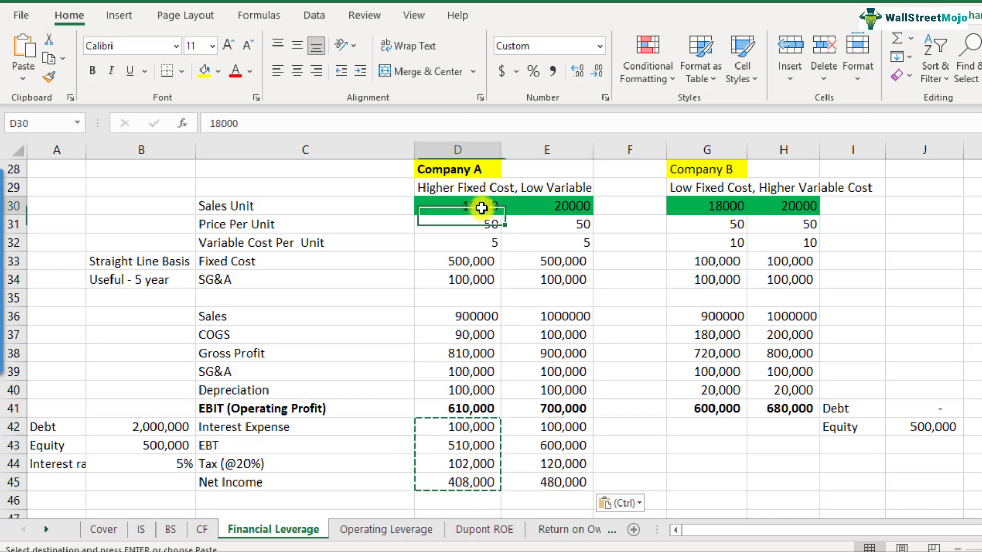
pyautogui.click(549, 205)
pyautogui.click(557, 430)
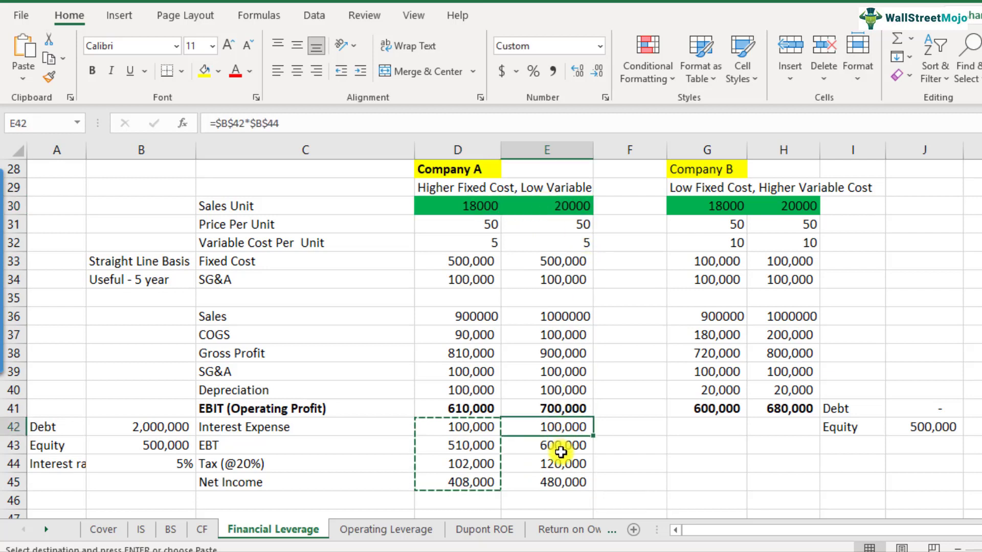
pyautogui.press('F2')
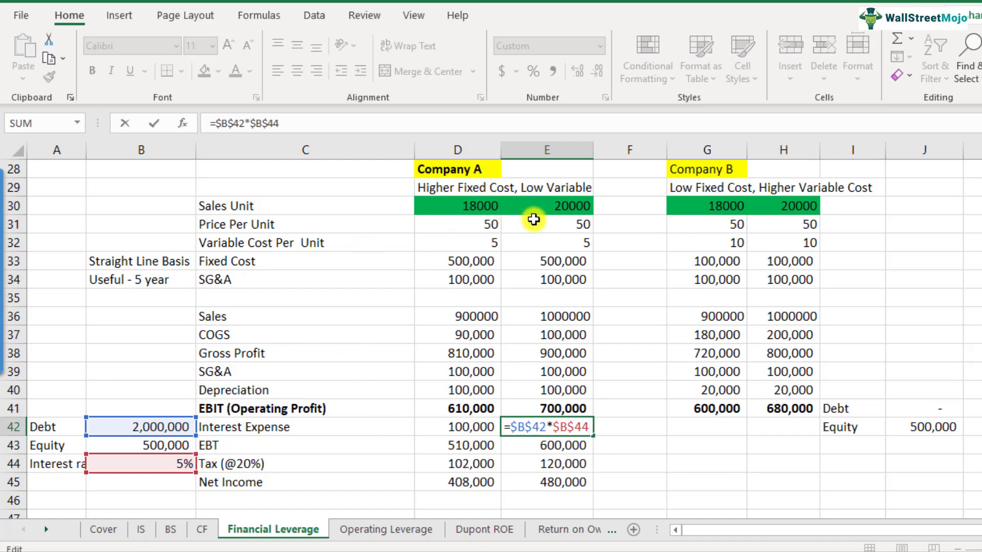
pyautogui.press('Escape')
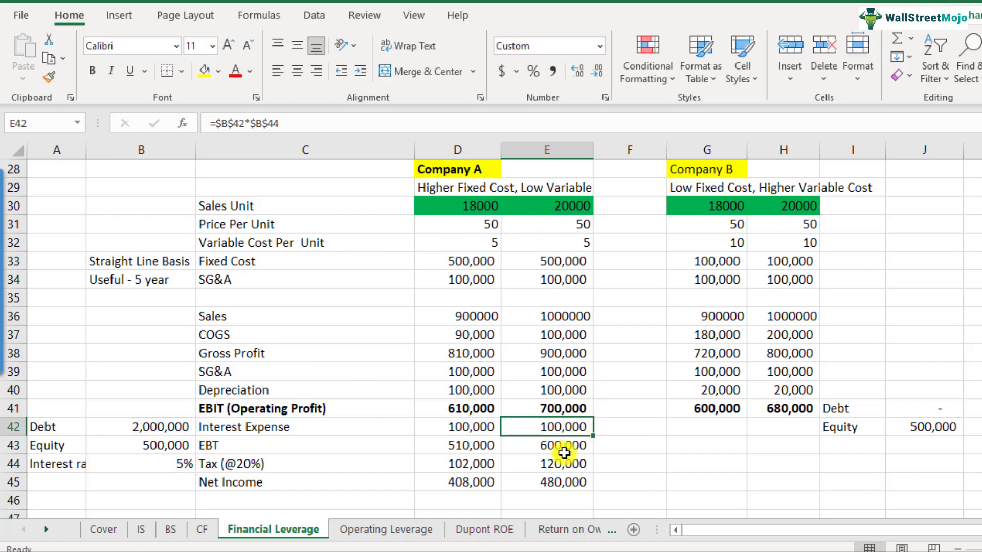
pyautogui.click(564, 448)
pyautogui.click(568, 468)
pyautogui.click(563, 482)
pyautogui.click(469, 482)
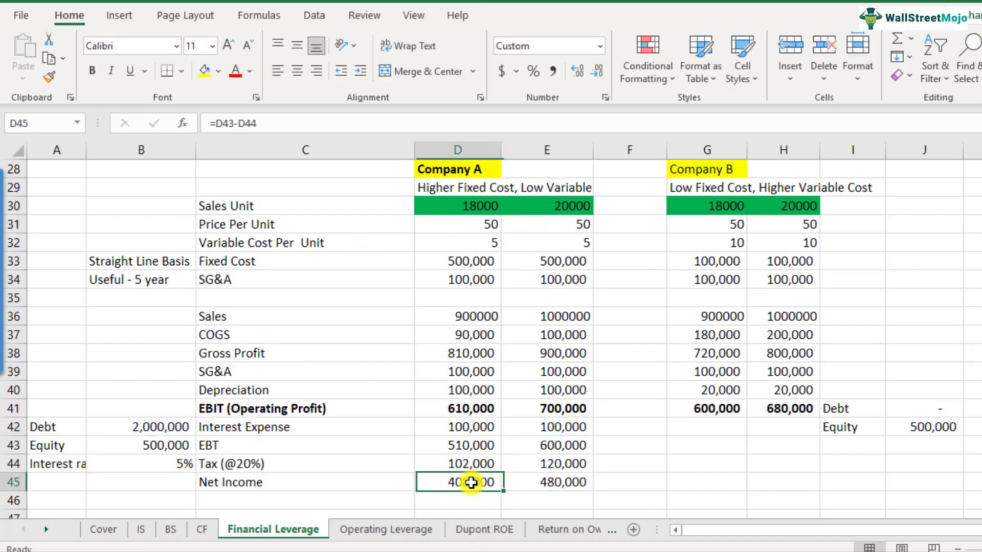
pyautogui.click(560, 486)
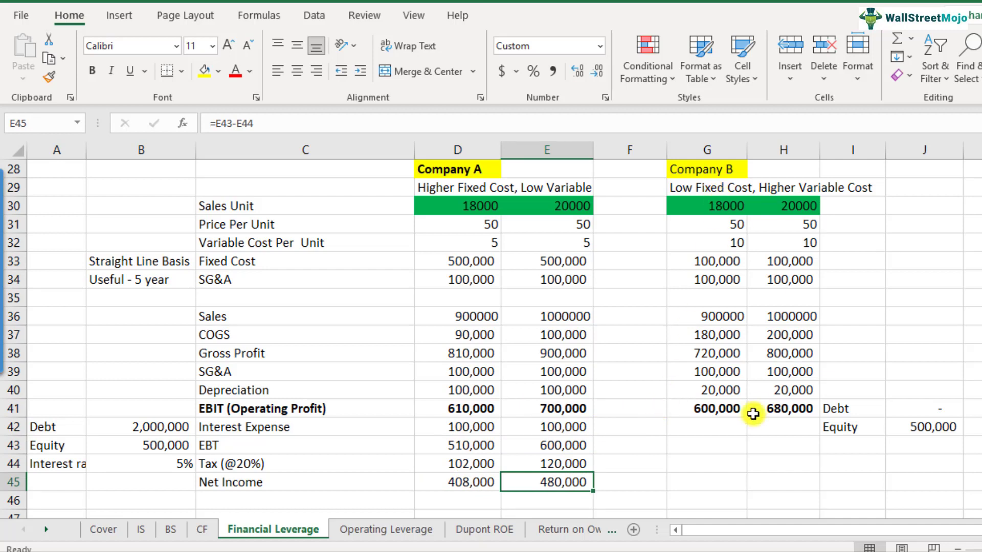
# Copy the Interest Expense label to F42 and enter 0 interest for Company B in G42 and H42.
pyautogui.click(712, 429)
pyautogui.click(267, 425)
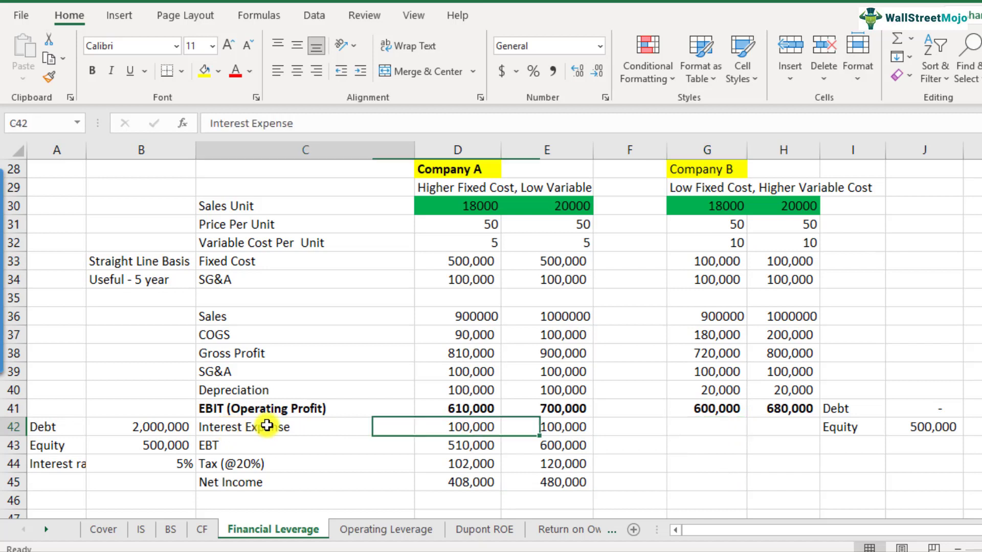
pyautogui.hotkey('ctrl', 'c')
pyautogui.click(631, 430)
pyautogui.hotkey('ctrl', 'v')
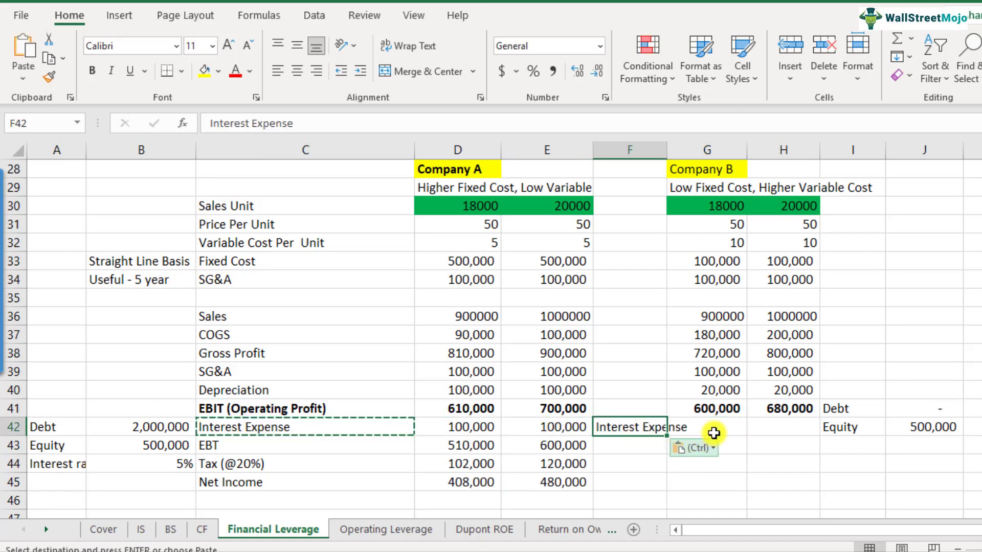
pyautogui.click(713, 433)
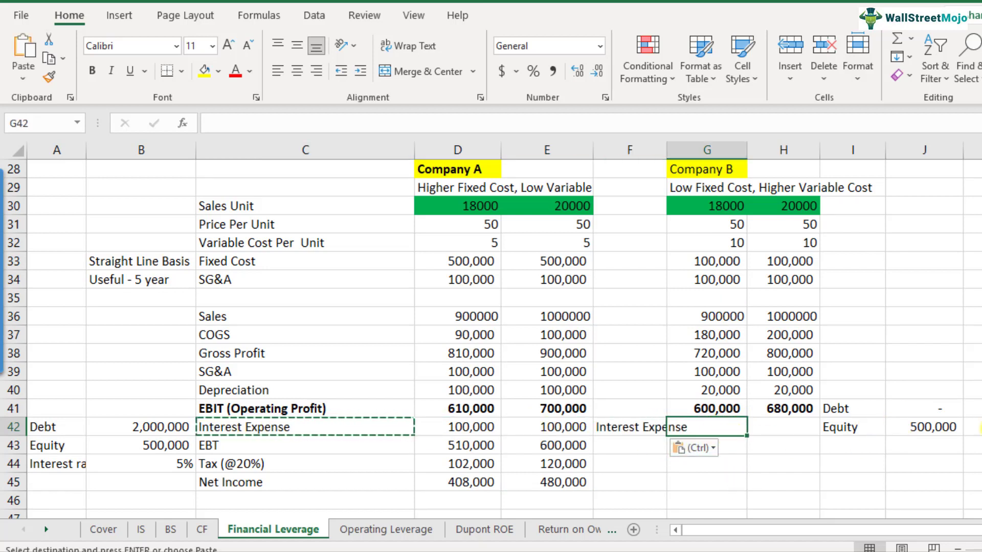
pyautogui.press('F2')
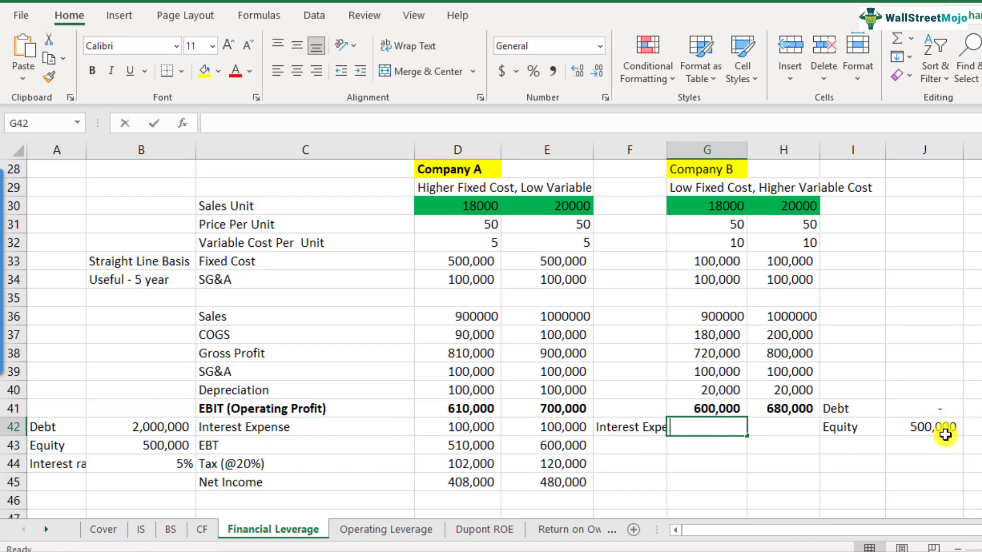
pyautogui.write('0')
pyautogui.press('Tab')
pyautogui.write('0')
pyautogui.hotkey('shift', 'Tab')
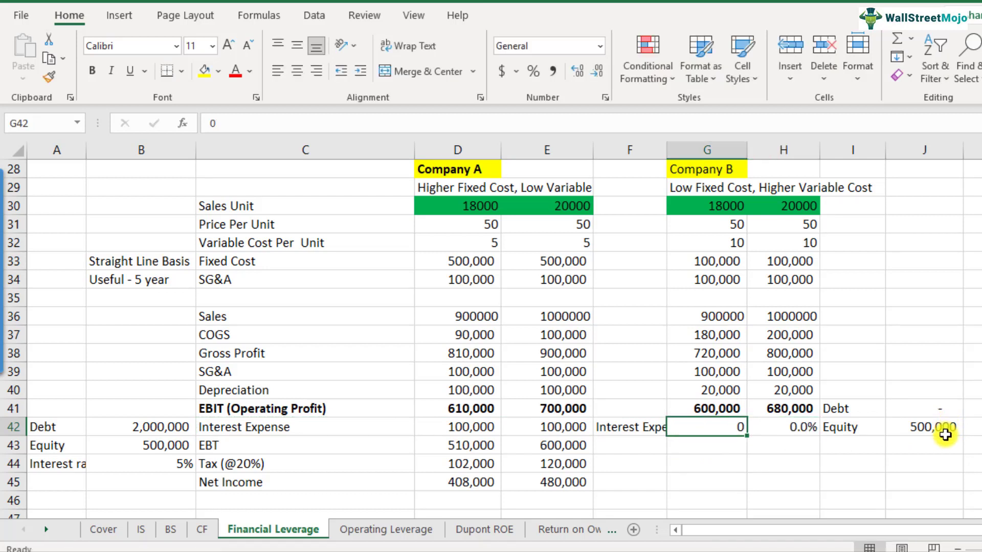
pyautogui.press('Down')
pyautogui.press('Up')
pyautogui.hotkey('ctrl', 'c')
pyautogui.press('Right')
pyautogui.hotkey('ctrl', 'v')
# Enter Company B's EBT as =G41-G42 in G43 and fill it right to H43.
pyautogui.press('Left')
pyautogui.press('Down')
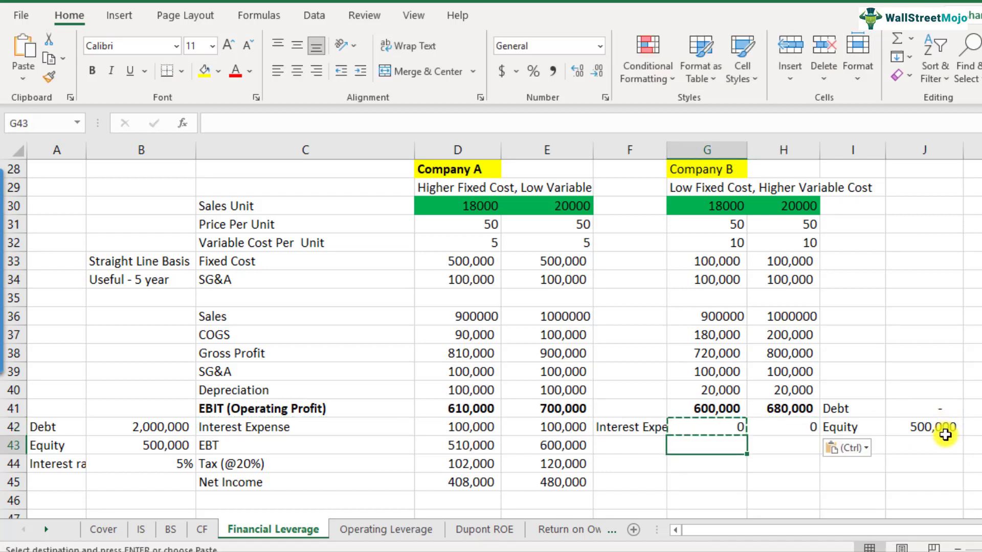
pyautogui.write('=')
pyautogui.press('Up')
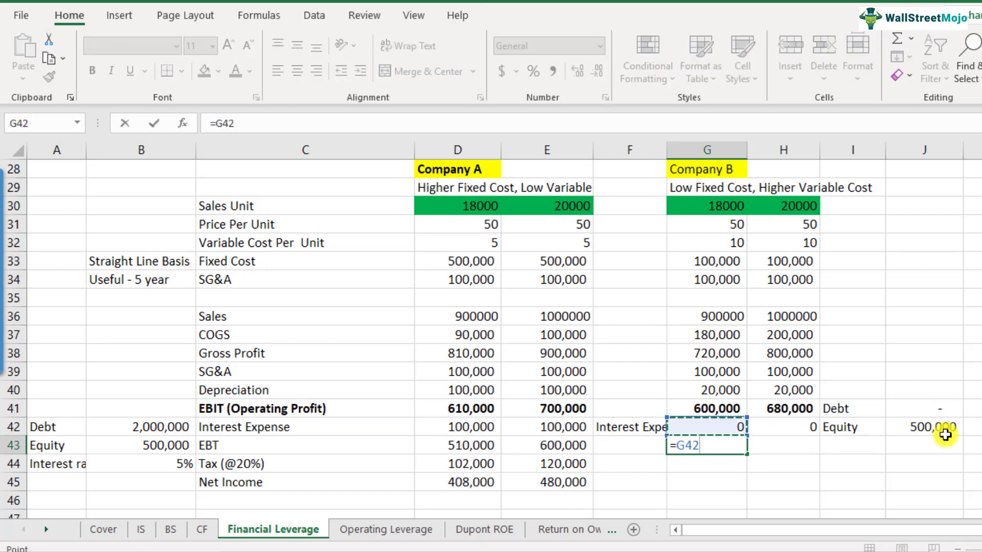
pyautogui.press('Up')
pyautogui.write('-')
pyautogui.press('Up')
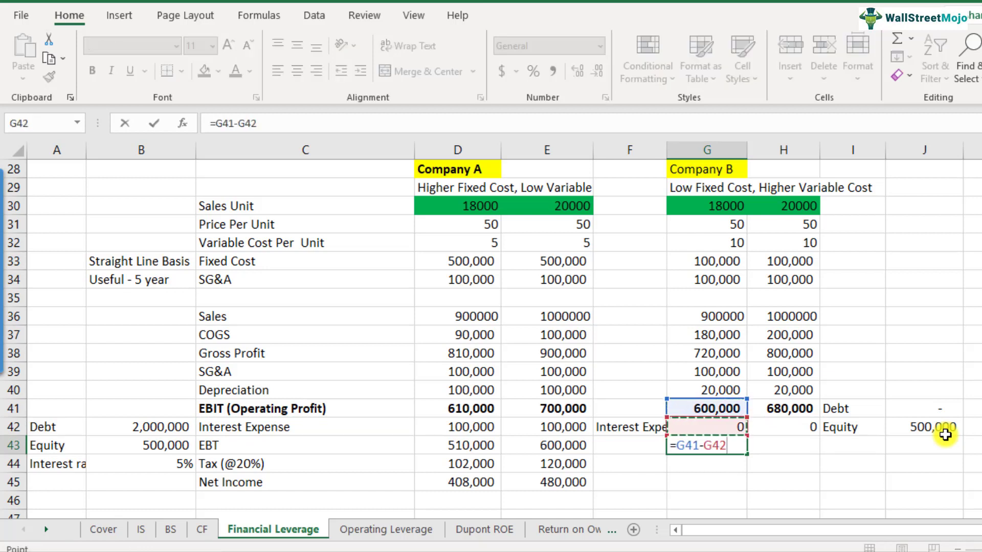
pyautogui.press('Return')
pyautogui.press('Up')
pyautogui.hotkey('shift', 'Right')
pyautogui.hotkey('ctrl', 'r')
pyautogui.press('Down')
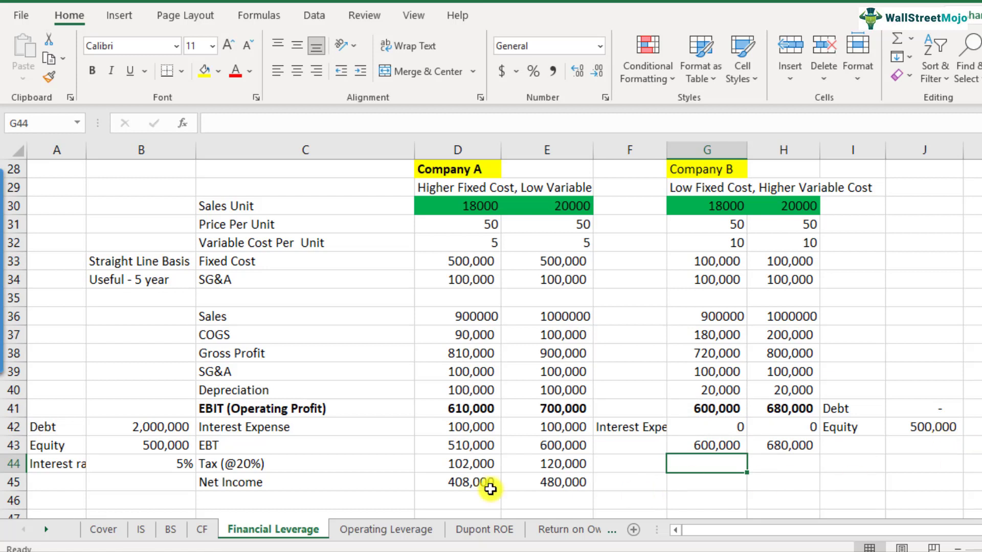
# Compute 20% tax as =G43*20% in G44 and copy it to H44.
pyautogui.write('=')
pyautogui.press('Up')
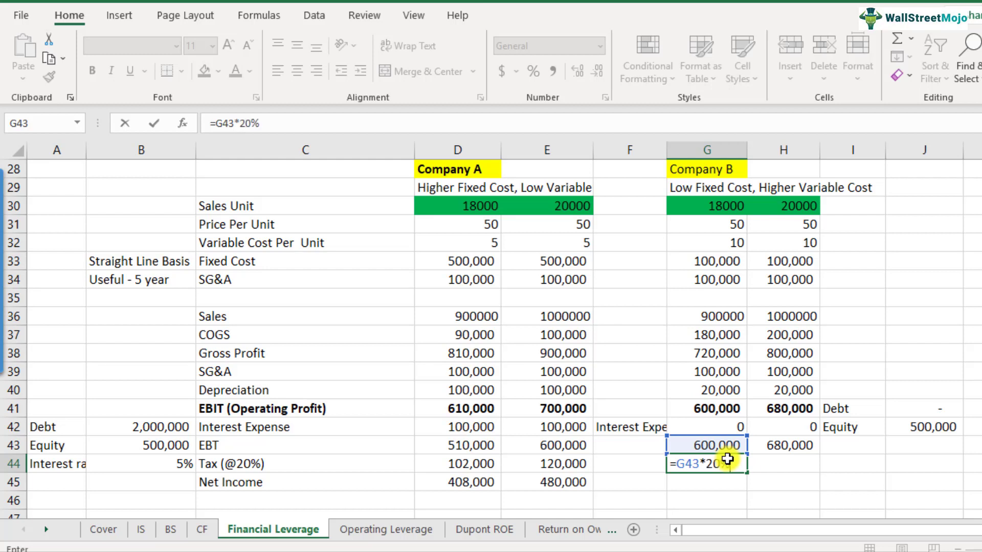
pyautogui.write('*20%')
pyautogui.press('Return')
pyautogui.press('Up')
pyautogui.hotkey('ctrl', 'c')
pyautogui.press('Right')
pyautogui.hotkey('ctrl', 'v')
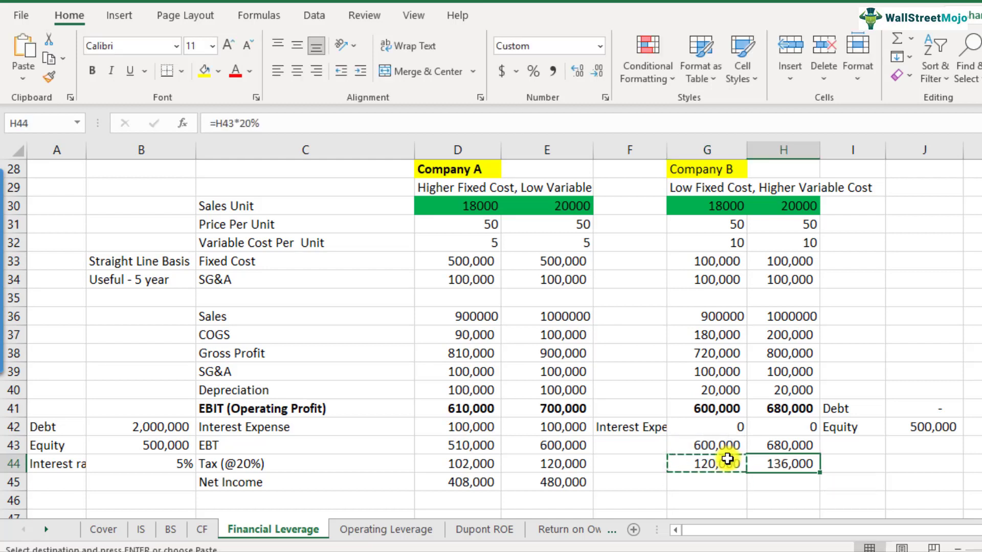
pyautogui.press('Escape')
# Enter net income =G43-G44 in G45, copy it to H45, and check both results (480,000 and 544,000).
pyautogui.press('Left')
pyautogui.press('Down')
pyautogui.write('=')
pyautogui.press('Up')
pyautogui.press('Up')
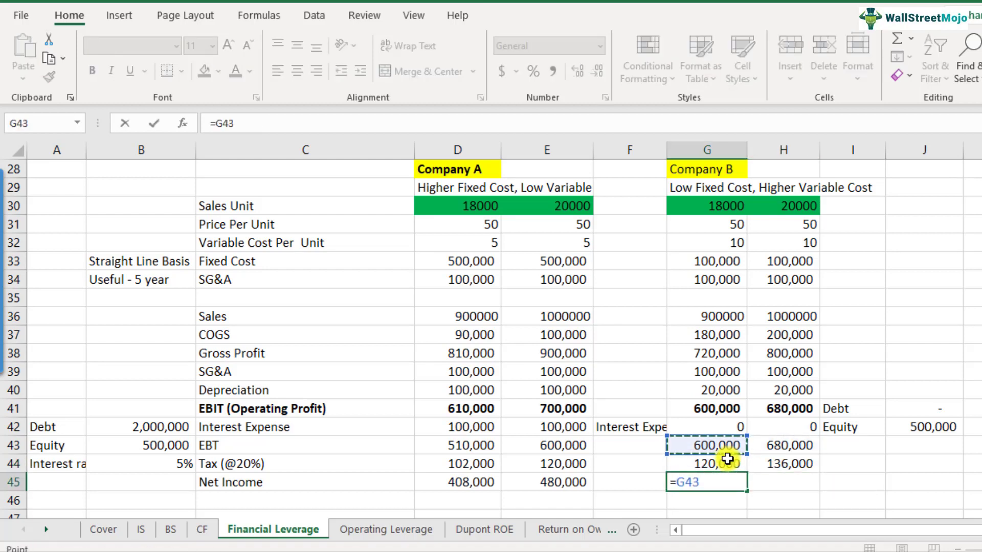
pyautogui.write('-')
pyautogui.press('Up')
pyautogui.press('Return')
pyautogui.press('Up')
pyautogui.hotkey('ctrl', 'c')
pyautogui.press('Right')
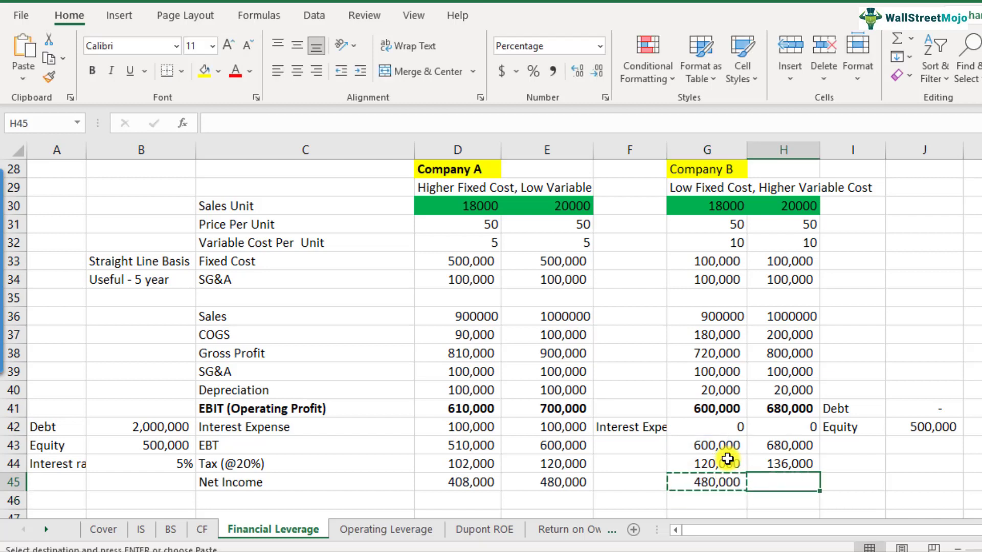
pyautogui.hotkey('ctrl', 'v')
pyautogui.press('Down')
pyautogui.press('Up')
pyautogui.press('F2')
pyautogui.press('Escape')
pyautogui.press('Left')
pyautogui.press('F2')
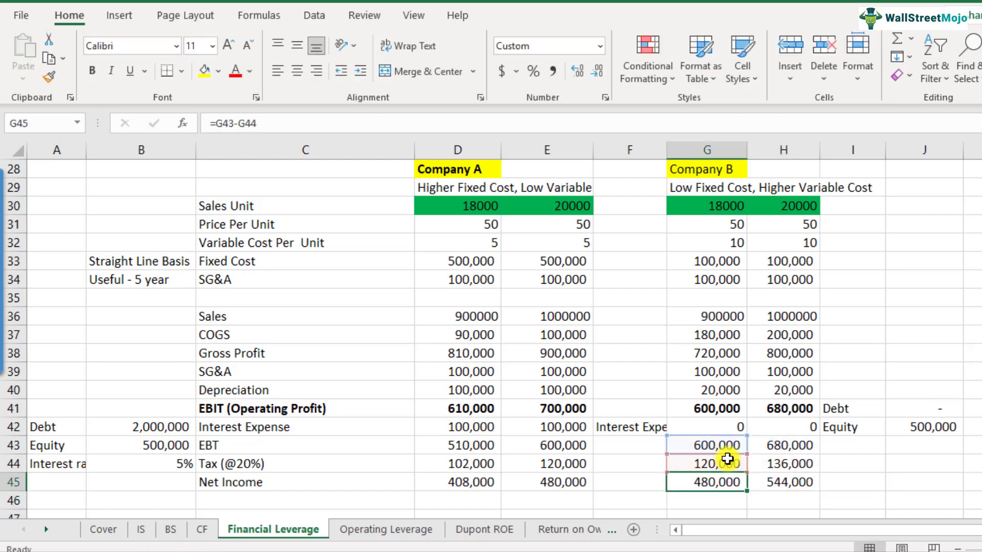
pyautogui.press('Escape')
pyautogui.press('Right')
pyautogui.press('Left')
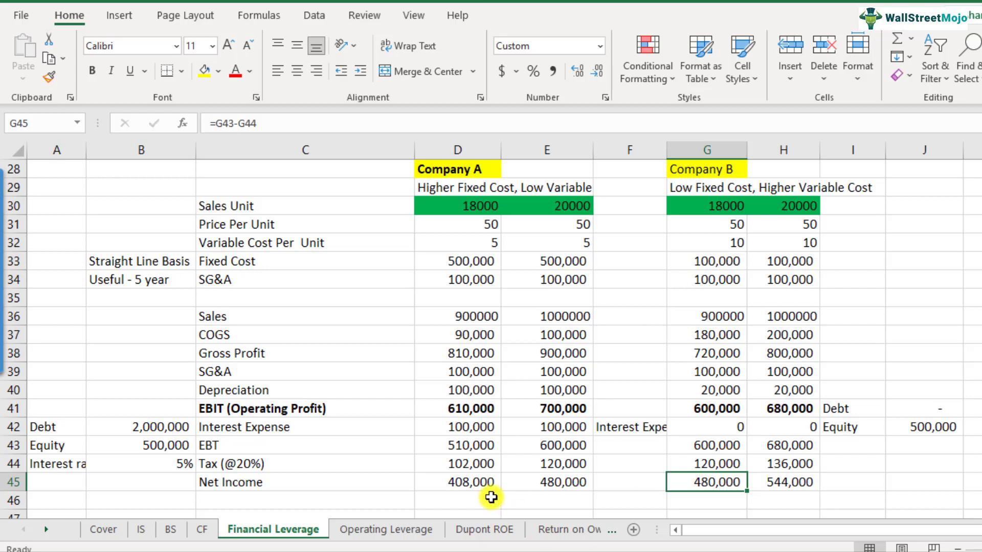
pyautogui.click(465, 478)
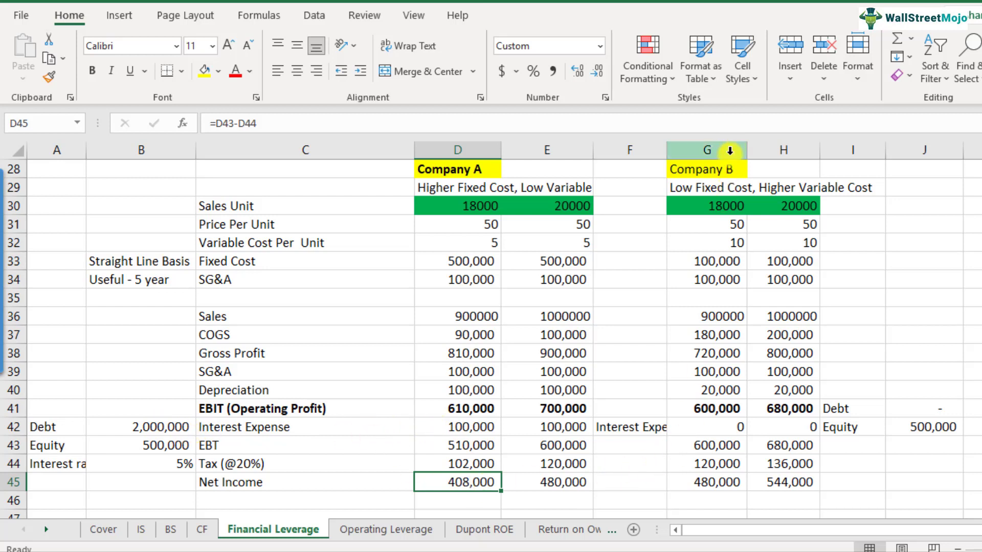
pyautogui.click(718, 488)
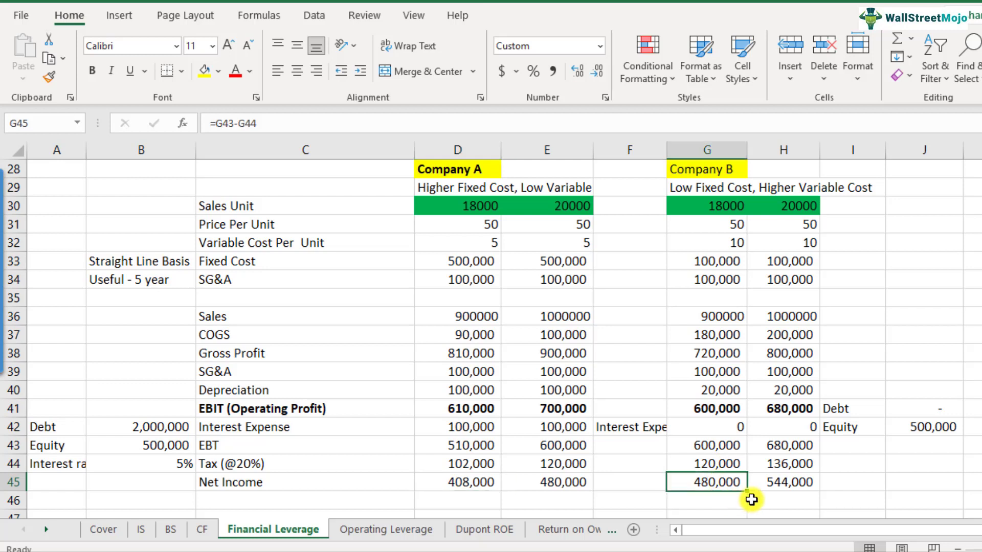
pyautogui.click(726, 426)
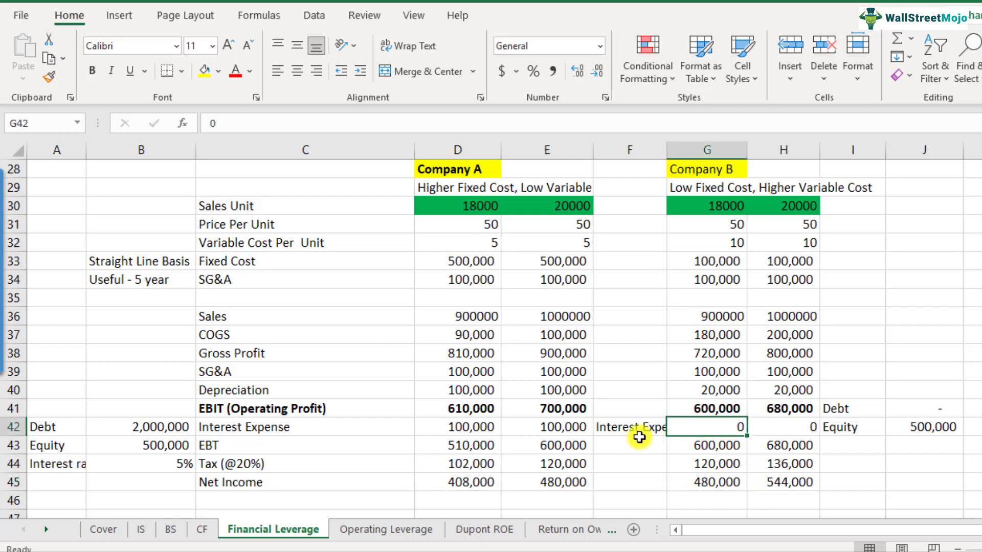
pyautogui.click(706, 480)
pyautogui.click(796, 483)
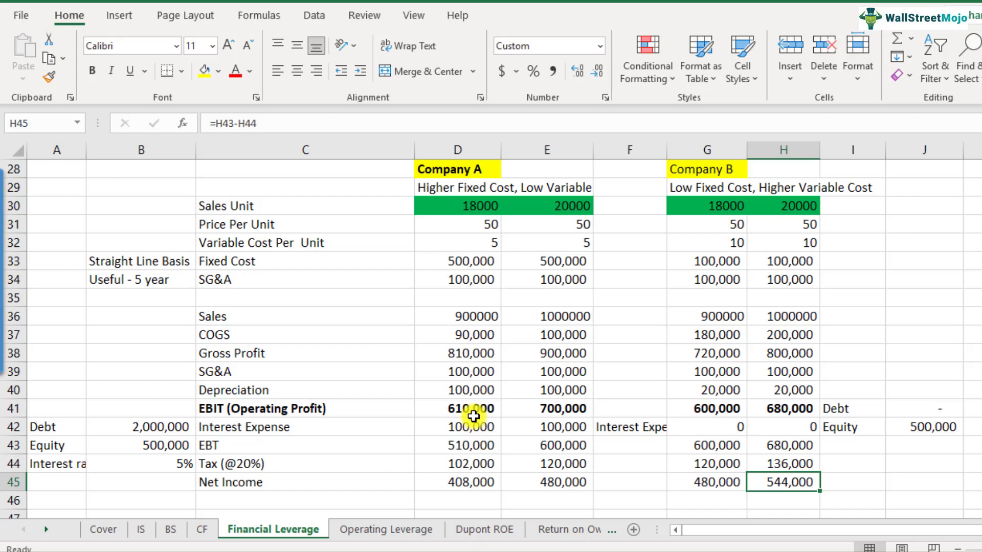
pyautogui.moveTo(468, 409); pyautogui.dragTo(511, 409)
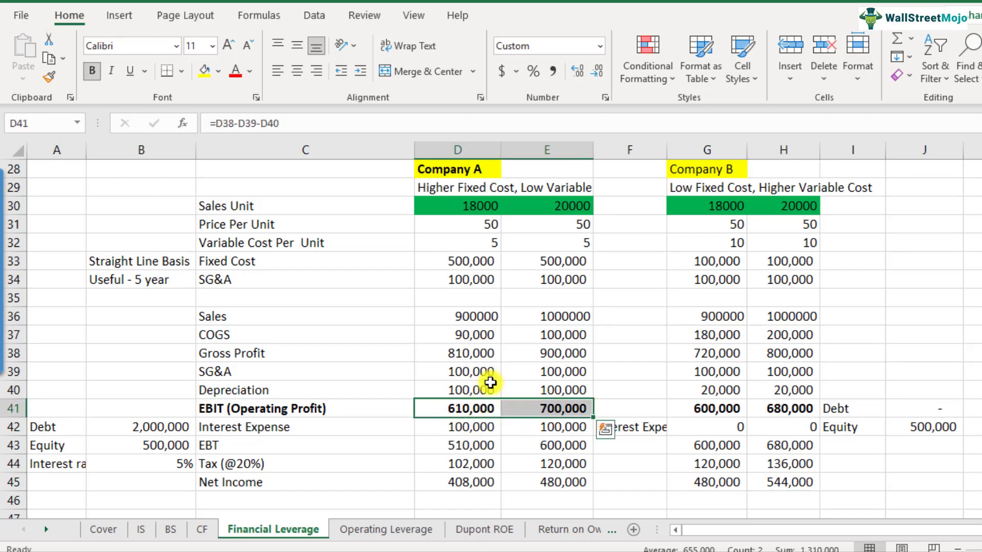
pyautogui.moveTo(467, 321); pyautogui.dragTo(535, 319)
pyautogui.scroll(-1, 475, 477)
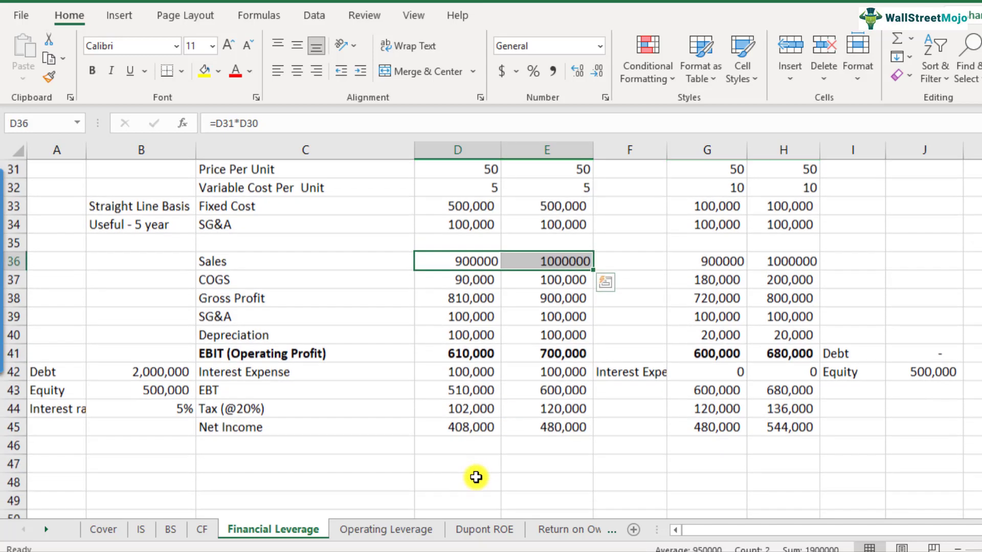
pyautogui.click(199, 462)
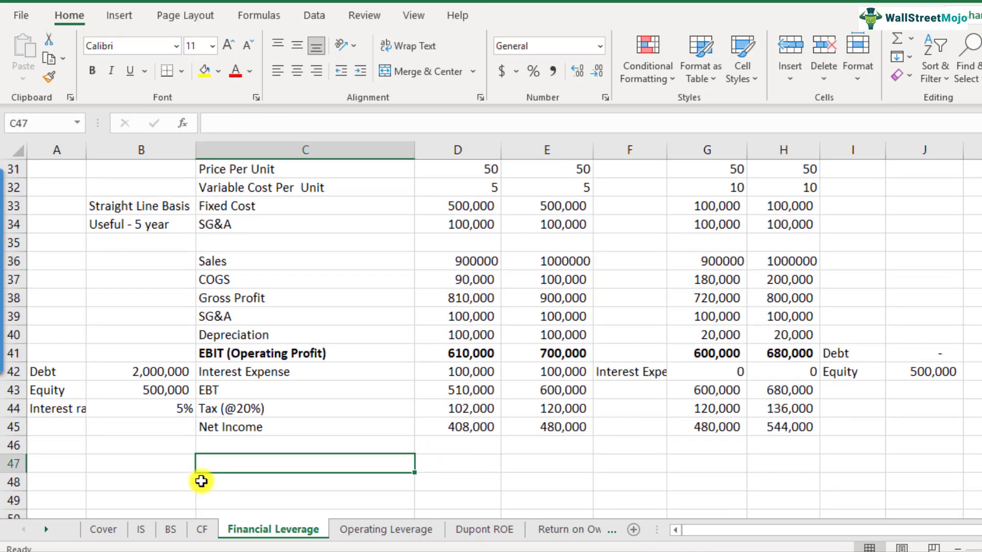
pyautogui.scroll(-5, 202, 478)
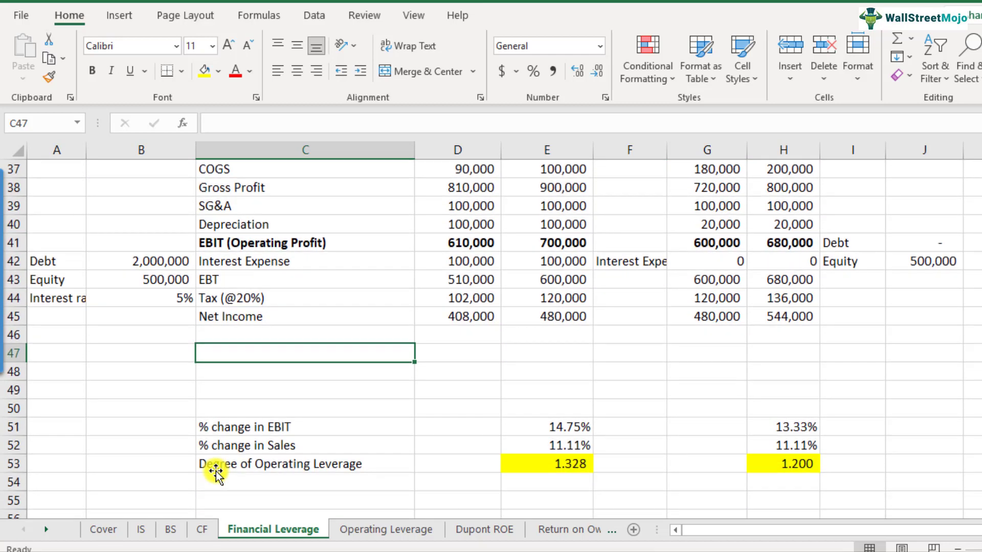
pyautogui.scroll(-2, 216, 473)
pyautogui.moveTo(259, 445); pyautogui.dragTo(320, 364)
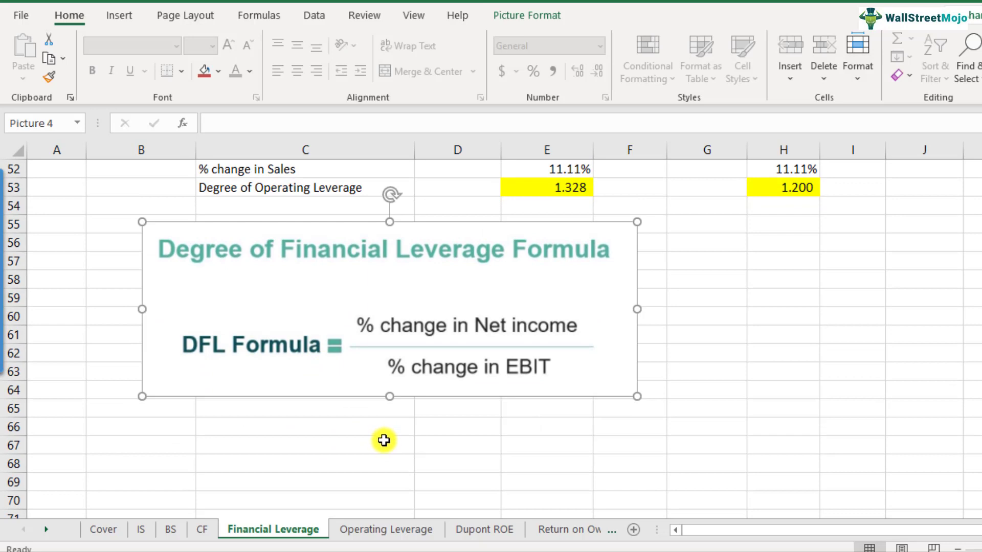
pyautogui.scroll(1, 384, 440)
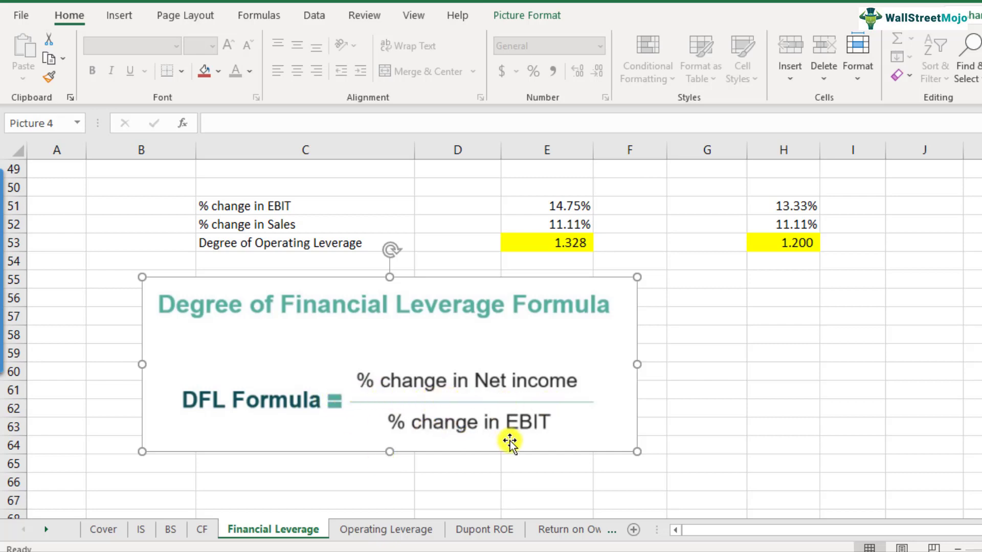
pyautogui.scroll(4, 519, 443)
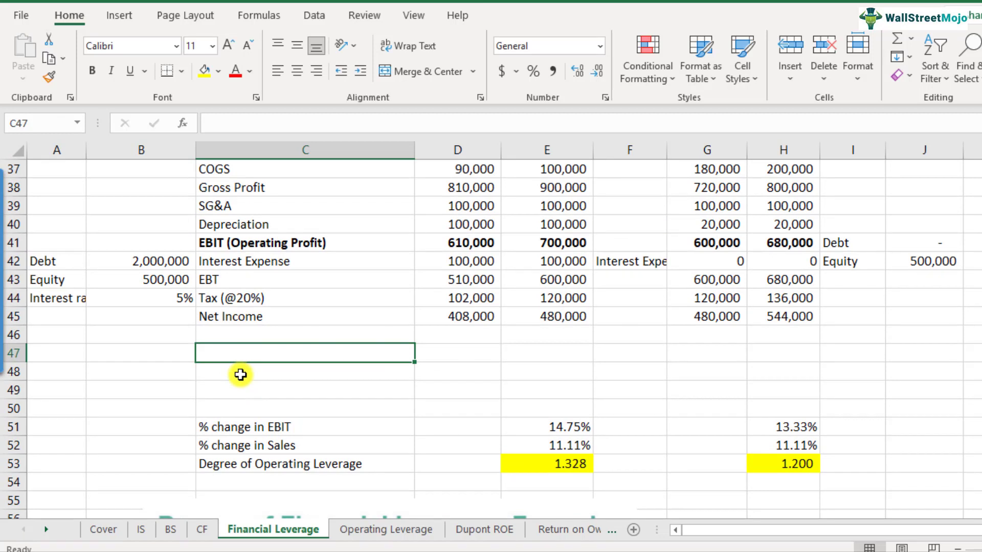
# Enter 'Degree of Financial leverage' in C47, then check Company A's Net Income values in D45 and E45.
pyautogui.write('Degree')
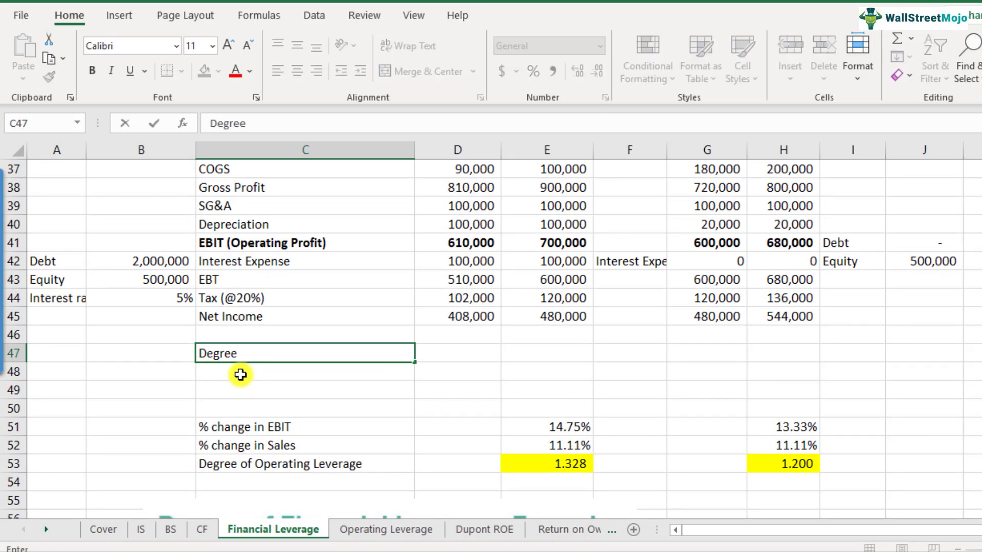
pyautogui.write(' of Financial leve')
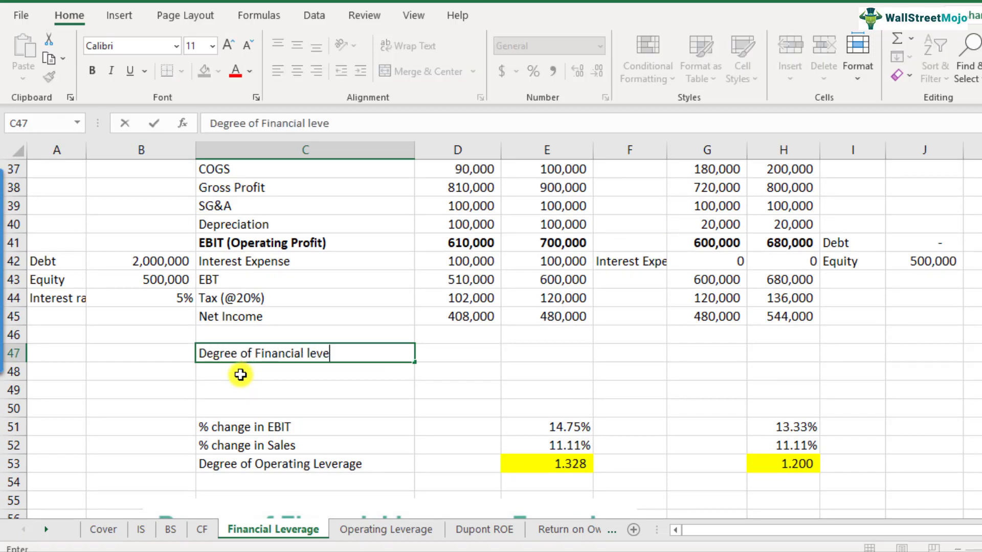
pyautogui.write('rage')
pyautogui.press('Return')
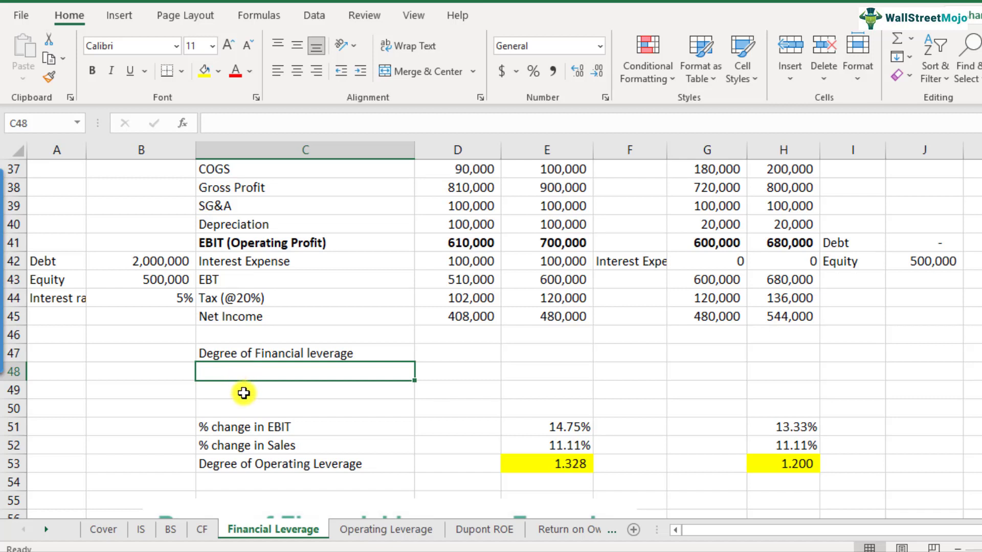
pyautogui.click(460, 317)
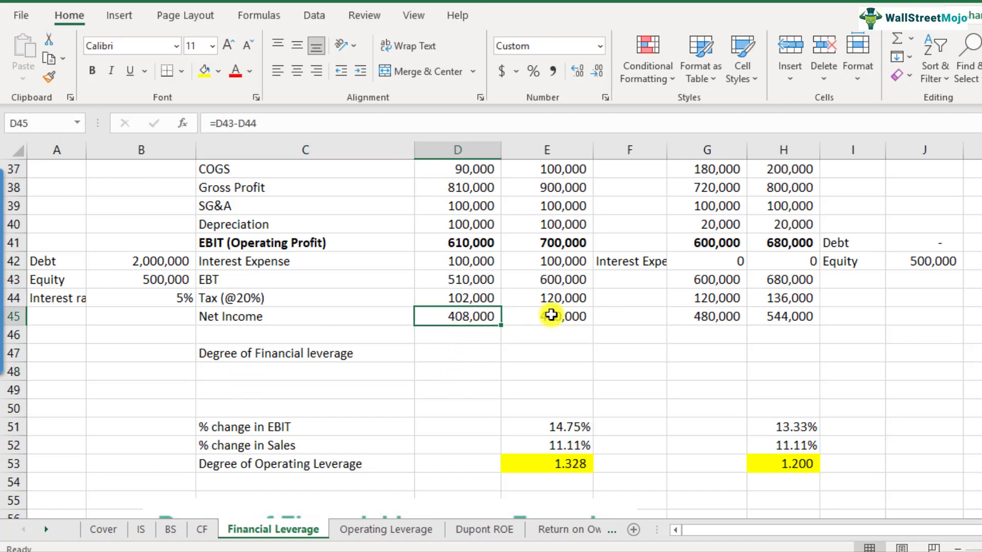
pyautogui.press('Right')
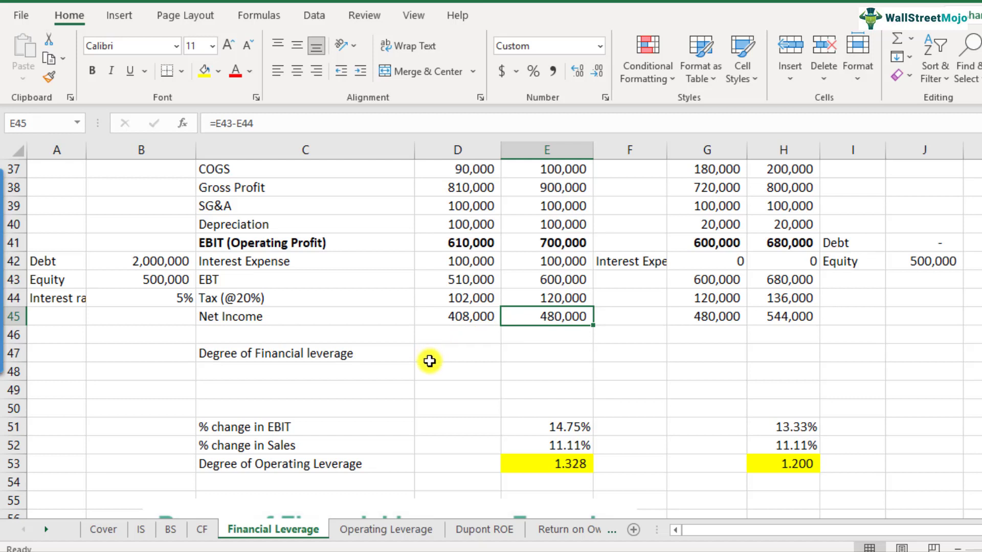
pyautogui.click(478, 244)
pyautogui.click(352, 355)
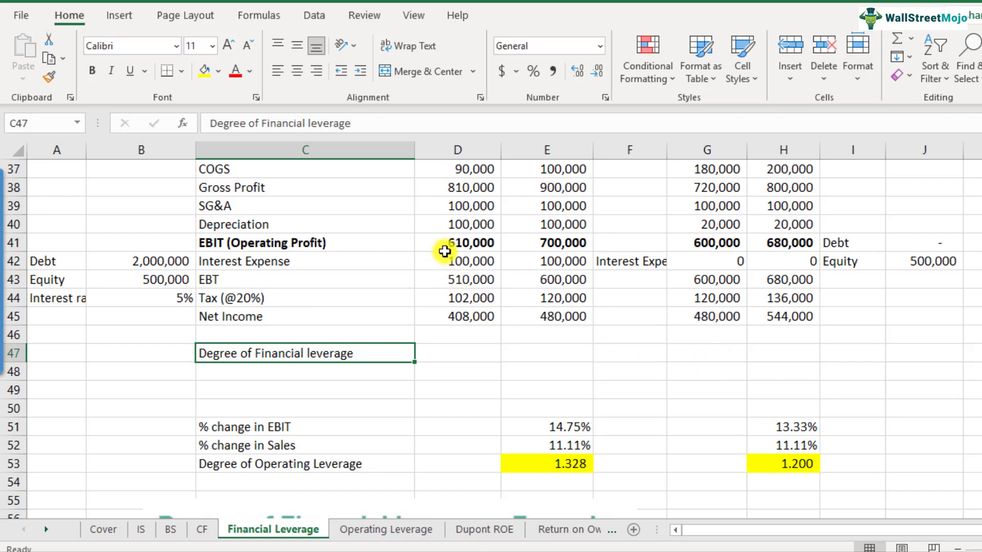
pyautogui.moveTo(475, 246); pyautogui.dragTo(468, 317)
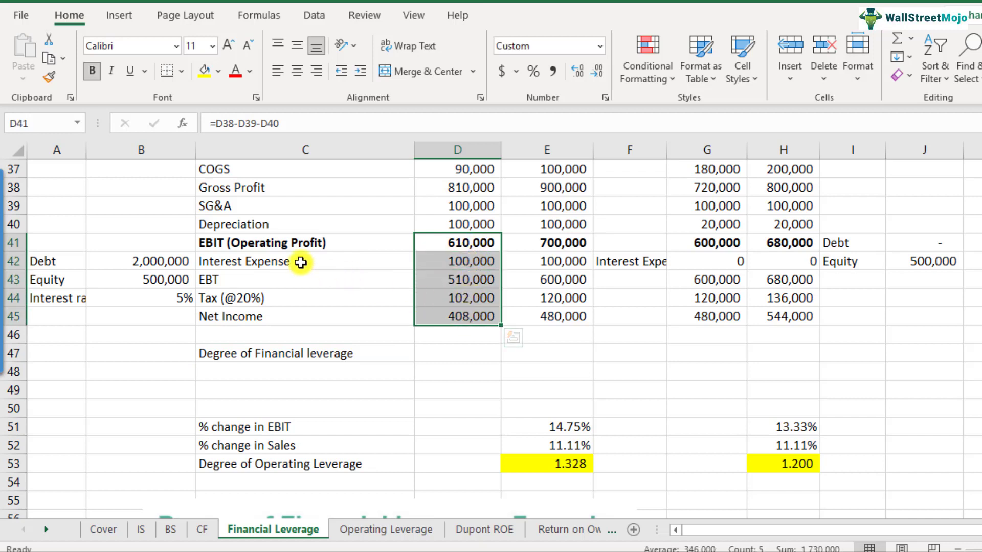
pyautogui.moveTo(281, 258); pyautogui.dragTo(550, 261)
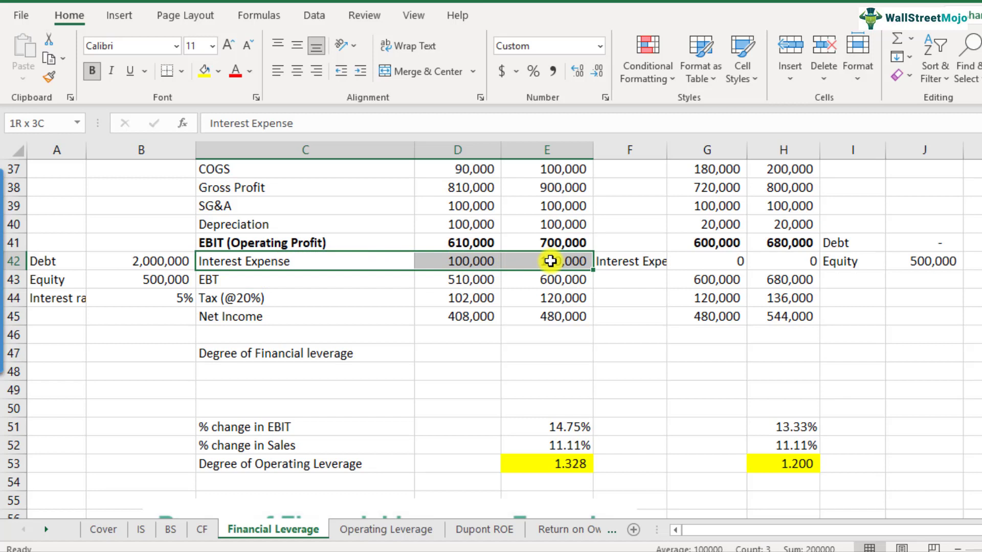
pyautogui.moveTo(278, 298); pyautogui.dragTo(543, 302)
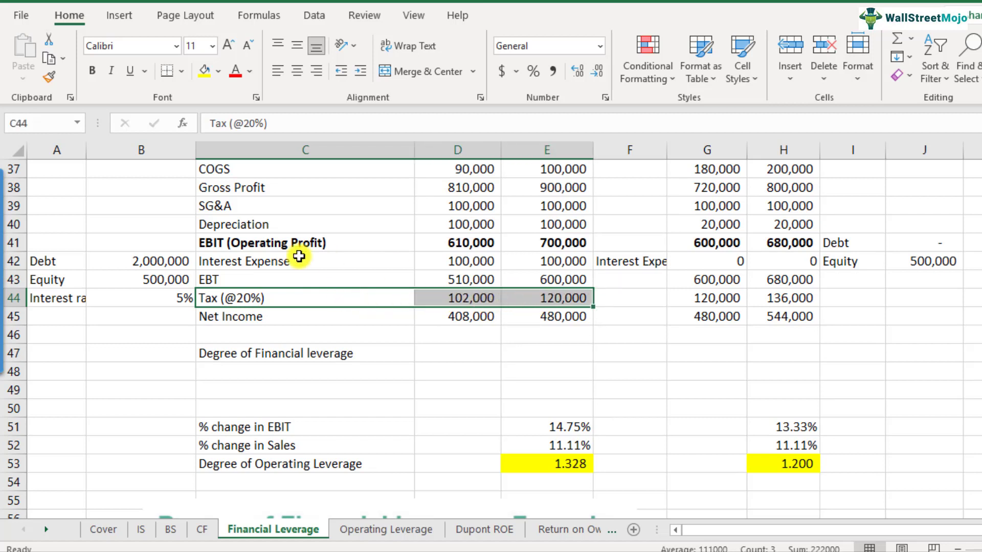
pyautogui.moveTo(368, 257); pyautogui.dragTo(532, 256)
pyautogui.moveTo(273, 295); pyautogui.dragTo(569, 301)
pyautogui.moveTo(331, 261); pyautogui.dragTo(556, 263)
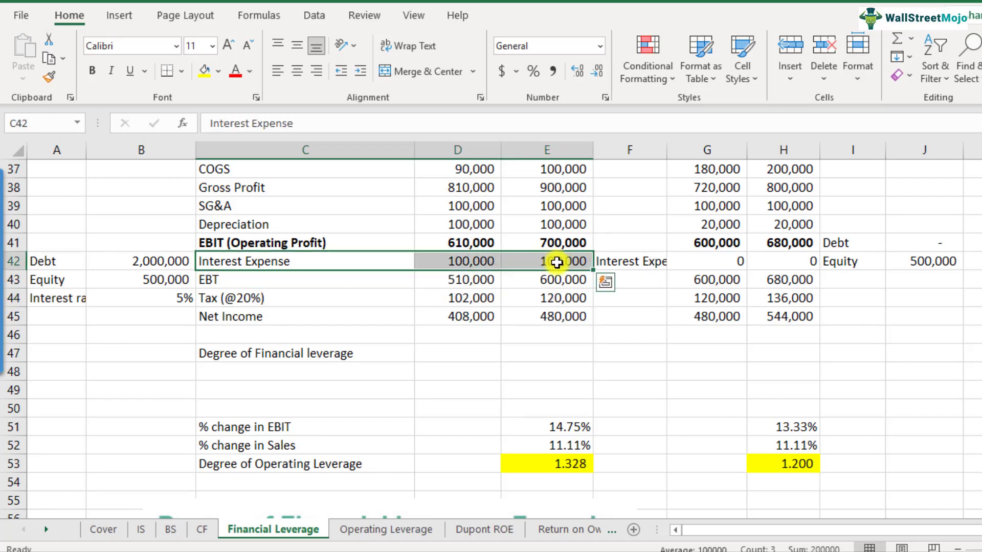
pyautogui.click(457, 243)
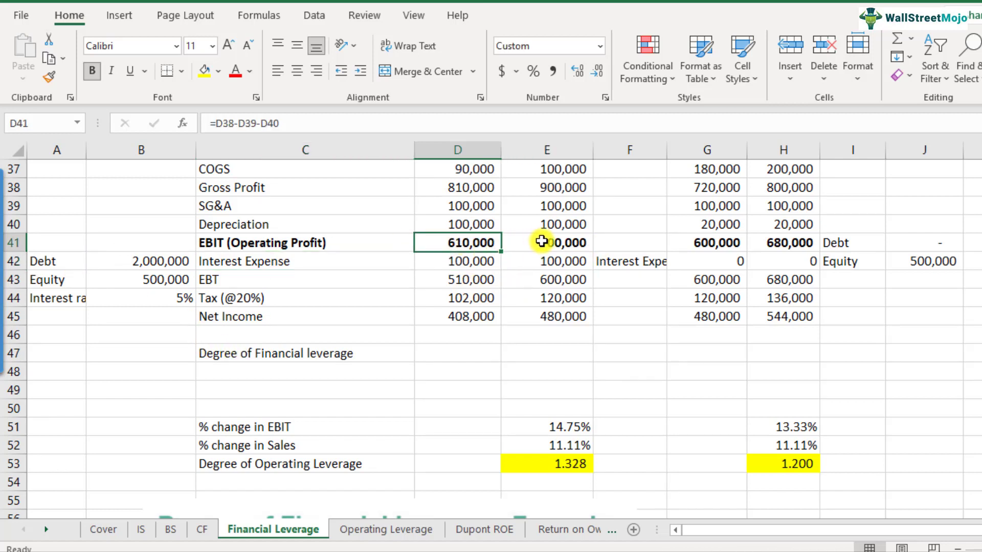
pyautogui.moveTo(467, 313); pyautogui.dragTo(532, 317)
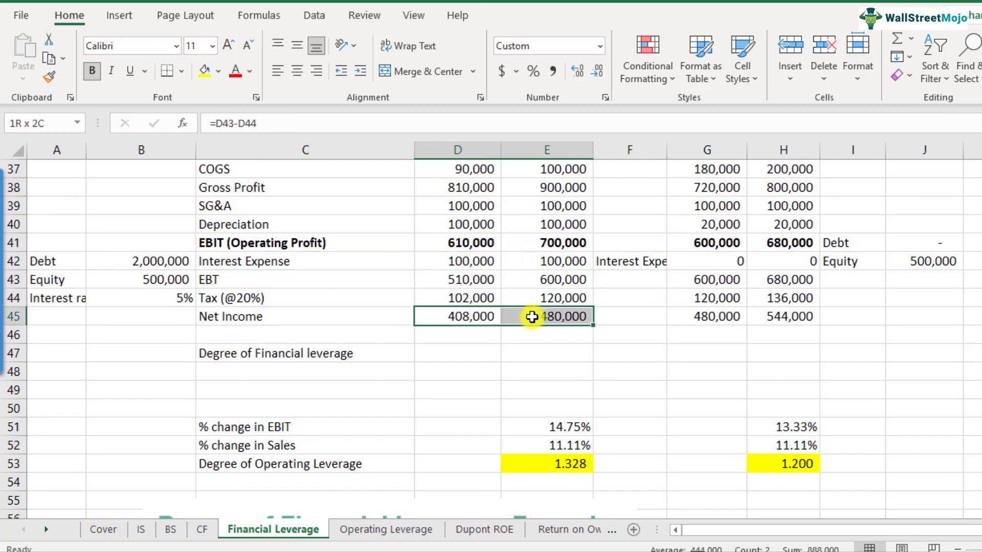
pyautogui.moveTo(457, 243); pyautogui.dragTo(512, 244)
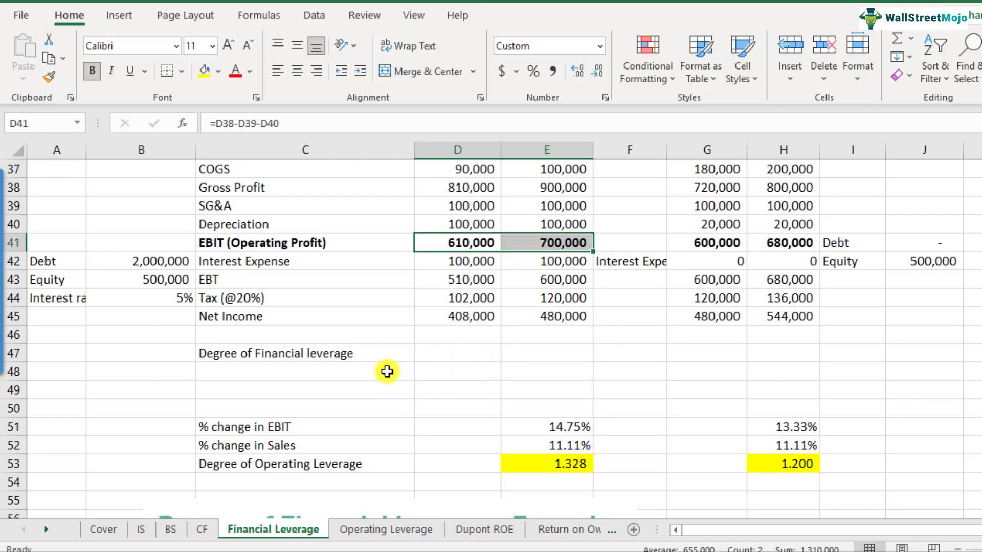
pyautogui.click(383, 352)
pyautogui.click(360, 376)
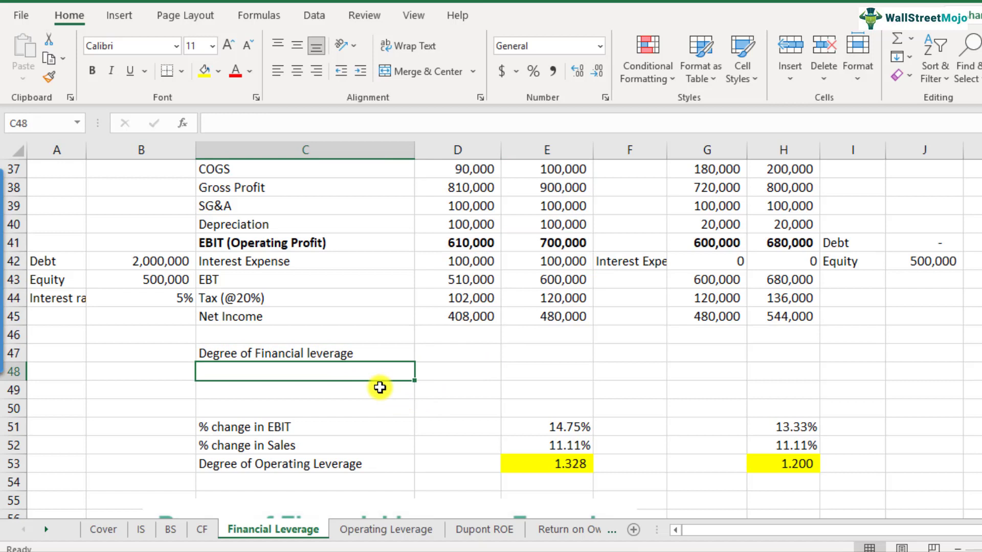
# Add a '% change in Net Income' row with the formula =E45/D45-1.
pyautogui.write('% chang ein')
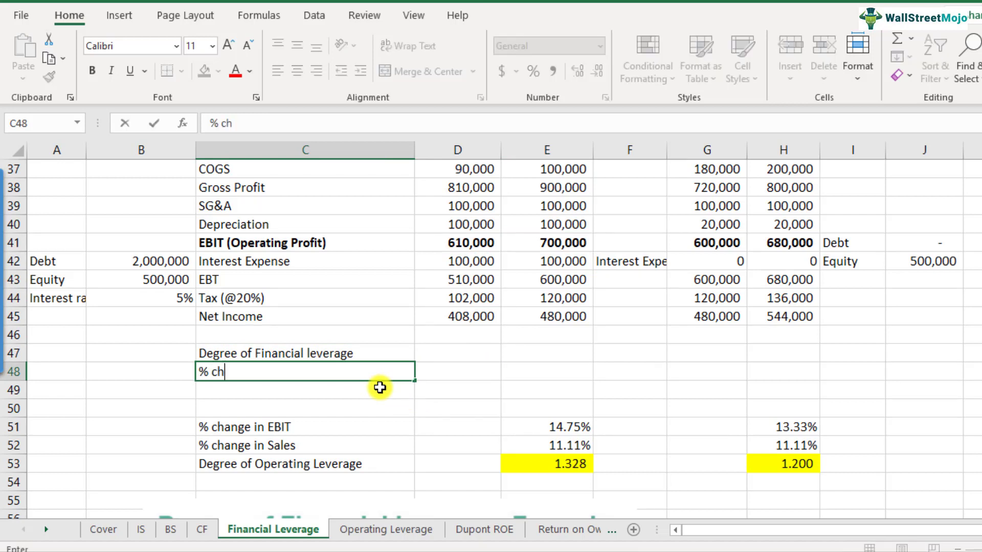
pyautogui.press('BackSpace')
pyautogui.press('BackSpace')
pyautogui.press('BackSpace')
pyautogui.press('BackSpace')
pyautogui.write('e in')
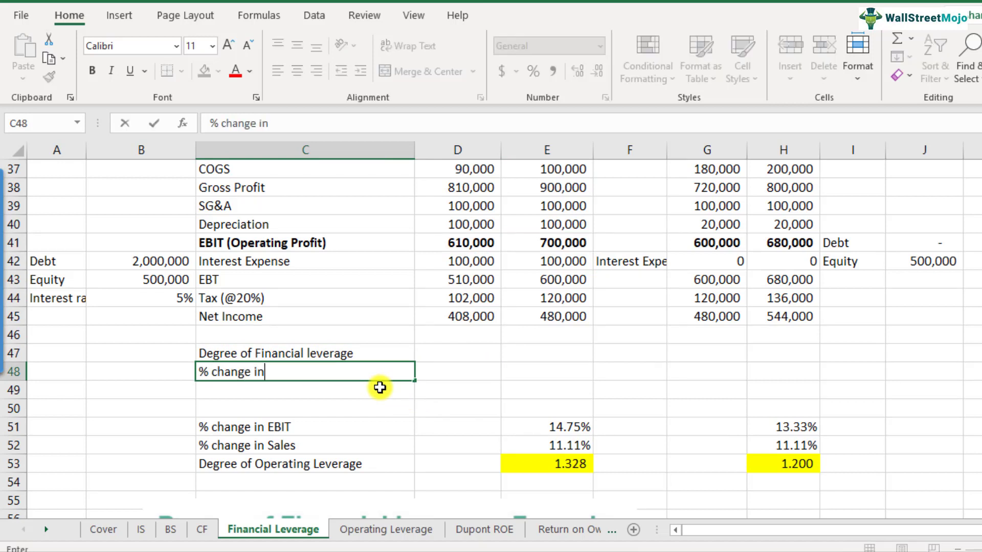
pyautogui.write(' Net Income')
pyautogui.press('Tab')
pyautogui.press('Tab')
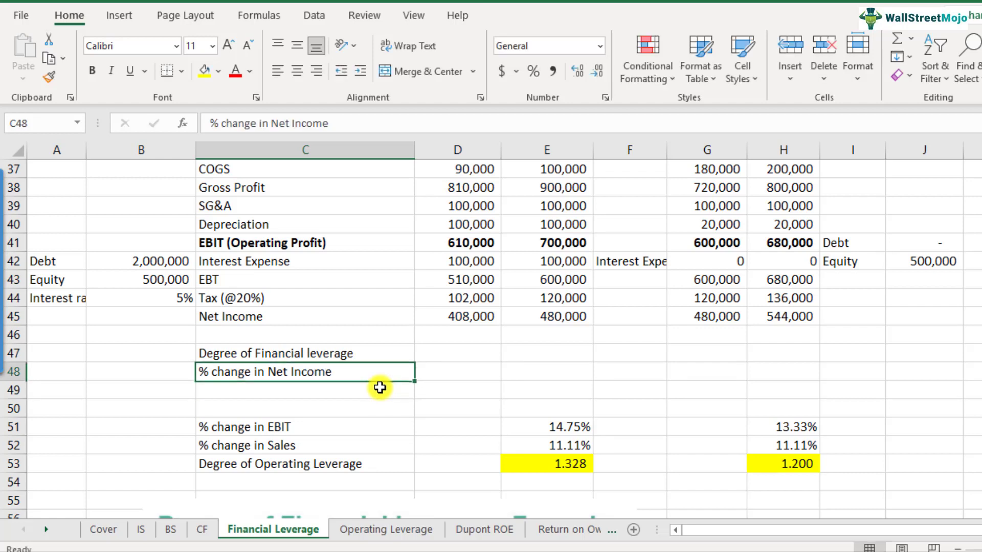
pyautogui.write('=')
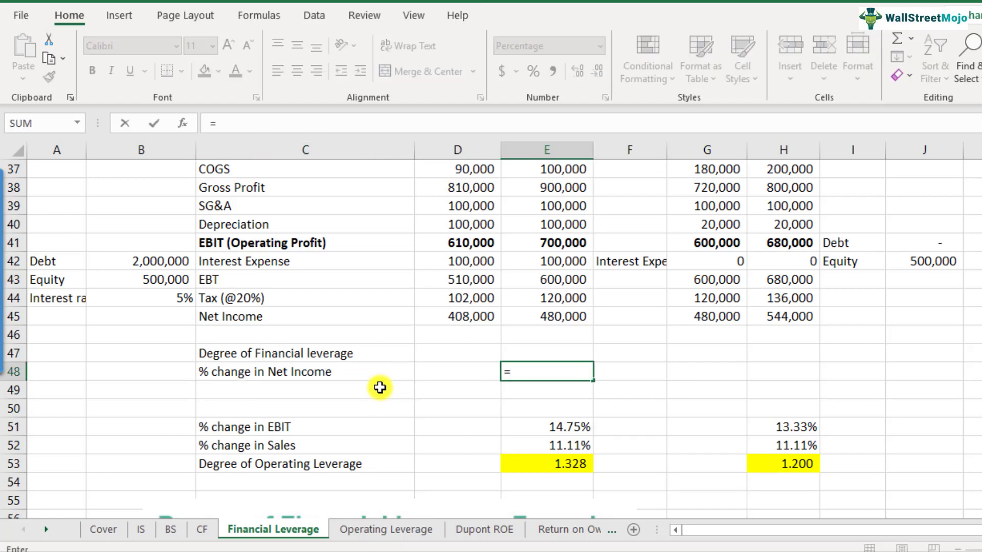
pyautogui.click(546, 317)
pyautogui.write('/')
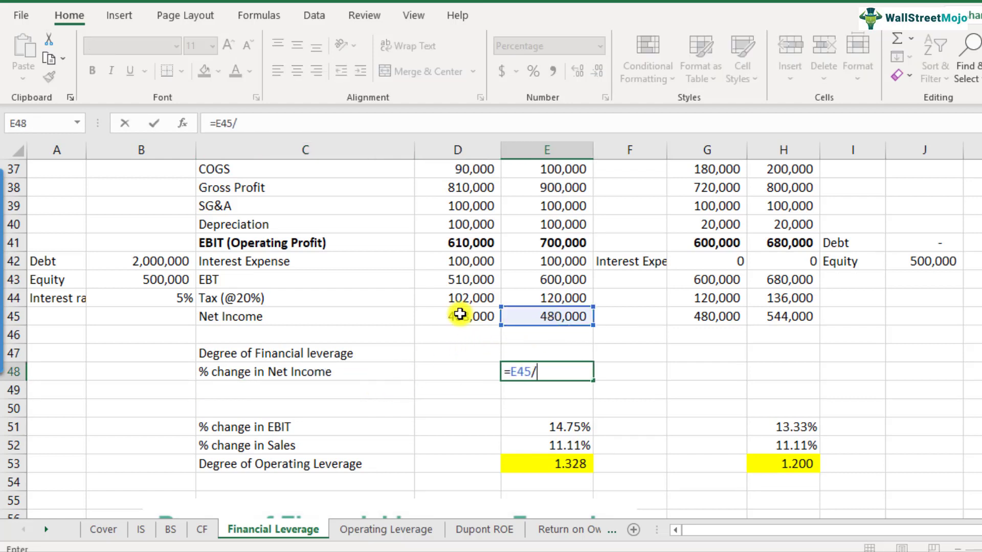
pyautogui.click(460, 314)
pyautogui.write('-1')
pyautogui.press('Return')
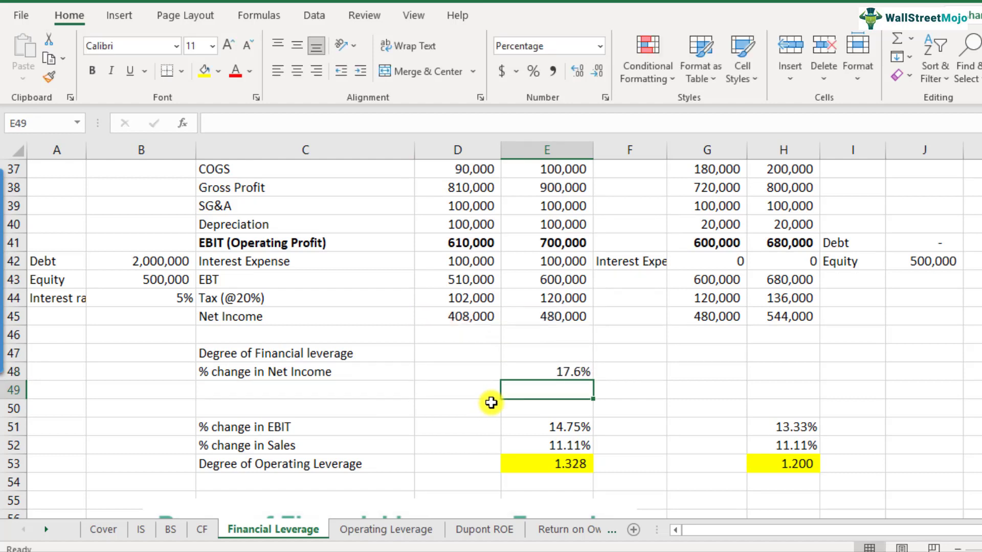
pyautogui.press('Up')
pyautogui.press('F2')
pyautogui.press('Escape')
# Move the % change in EBIT row up beneath it and review its =E41/D41-1 formula.
pyautogui.press('Left')
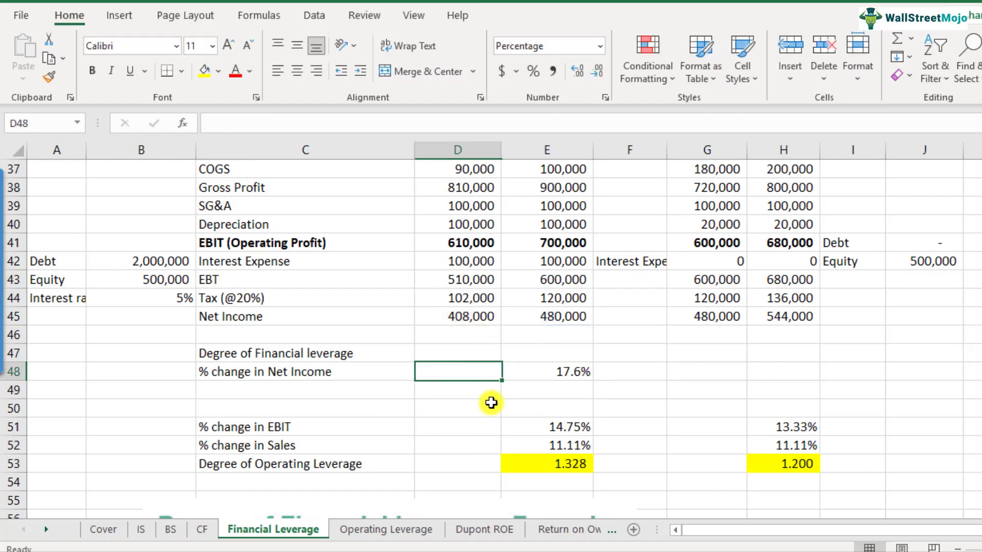
pyautogui.press('Left')
pyautogui.press('Left')
pyautogui.press('Down')
pyautogui.press('Down')
pyautogui.press('Down')
pyautogui.press('Right')
pyautogui.hotkey('shift', 'Right')
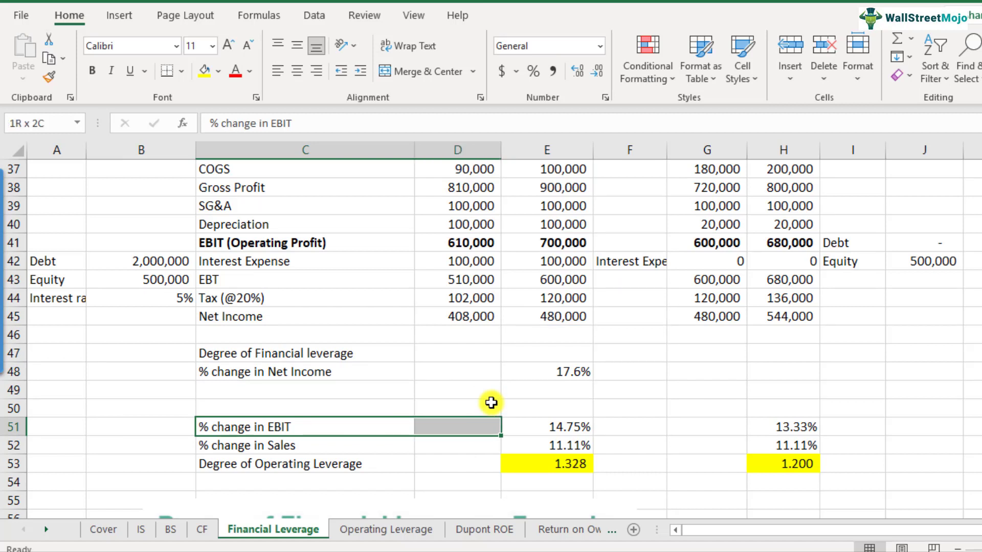
pyautogui.hotkey('shift', 'Right')
pyautogui.hotkey('ctrl', 'x')
pyautogui.press('Up')
pyautogui.press('Up')
pyautogui.hotkey('ctrl', 'v')
pyautogui.press('Right')
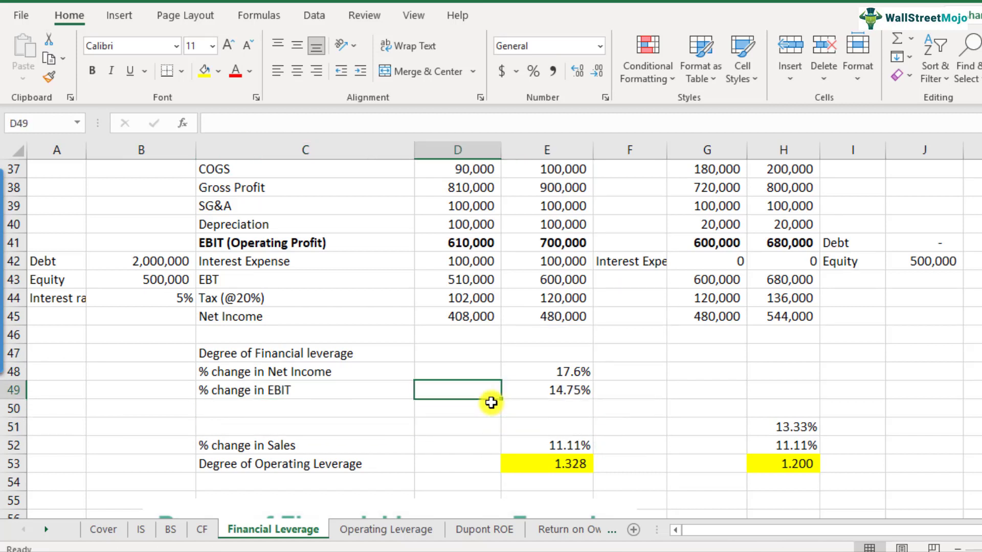
pyautogui.press('Right')
pyautogui.press('F2')
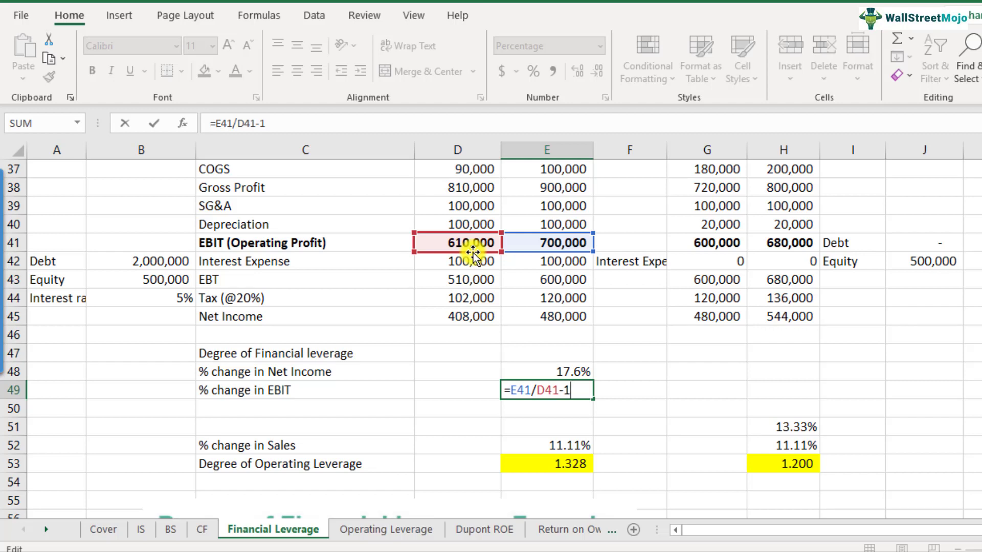
pyautogui.hotkey('ctrl', 'Return')
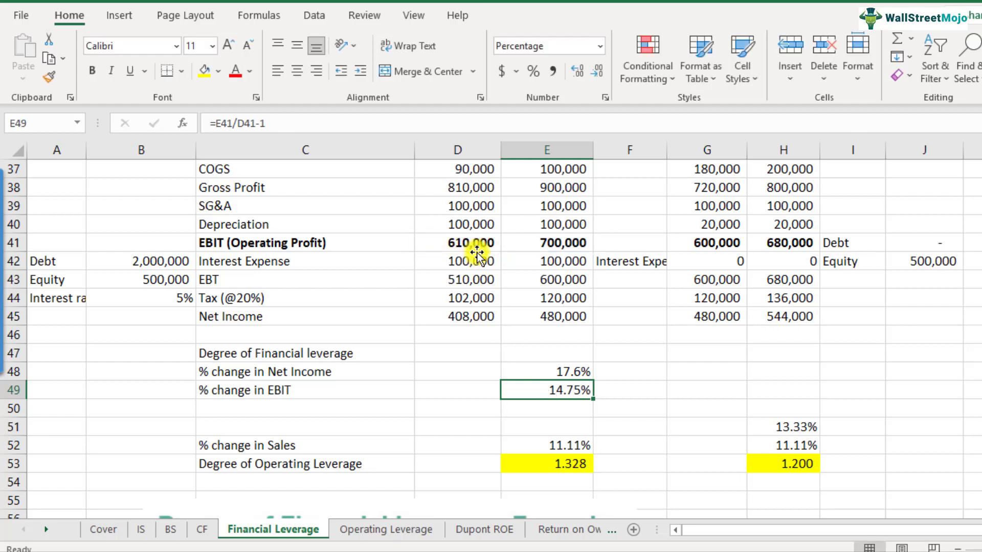
pyautogui.click(260, 409)
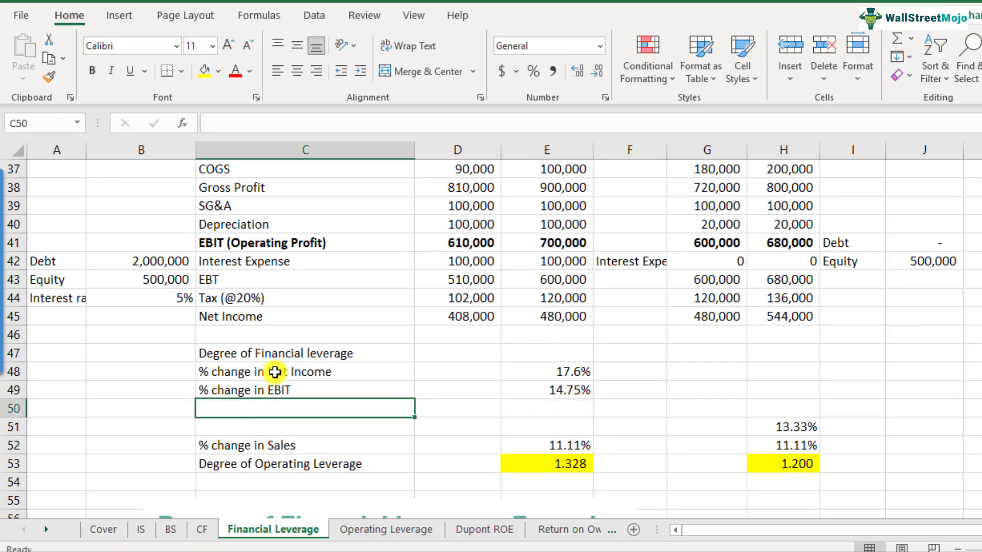
# Enter =E48/E49 in E47 and format the result as a decimal instead of a percentage.
pyautogui.click(278, 353)
pyautogui.click(552, 354)
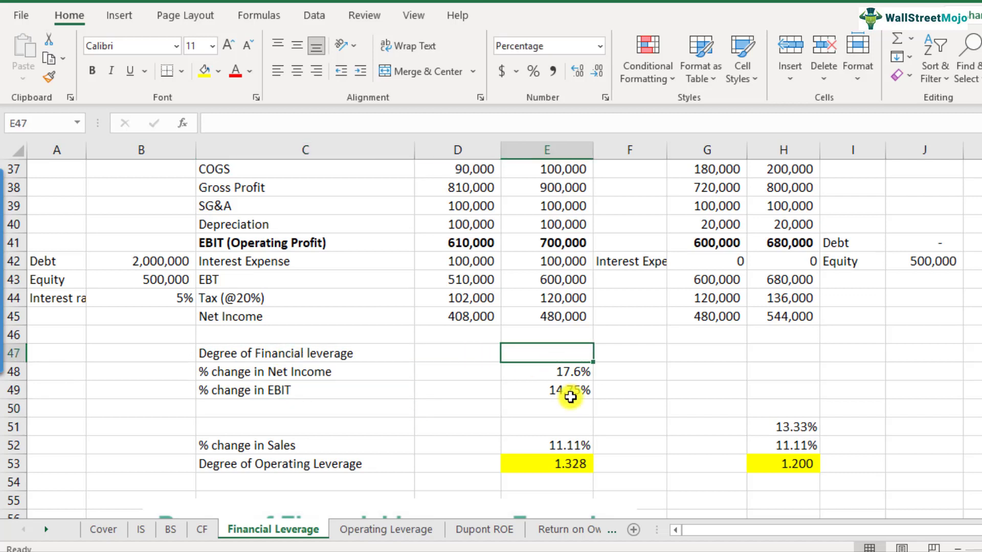
pyautogui.write('=')
pyautogui.press('Down')
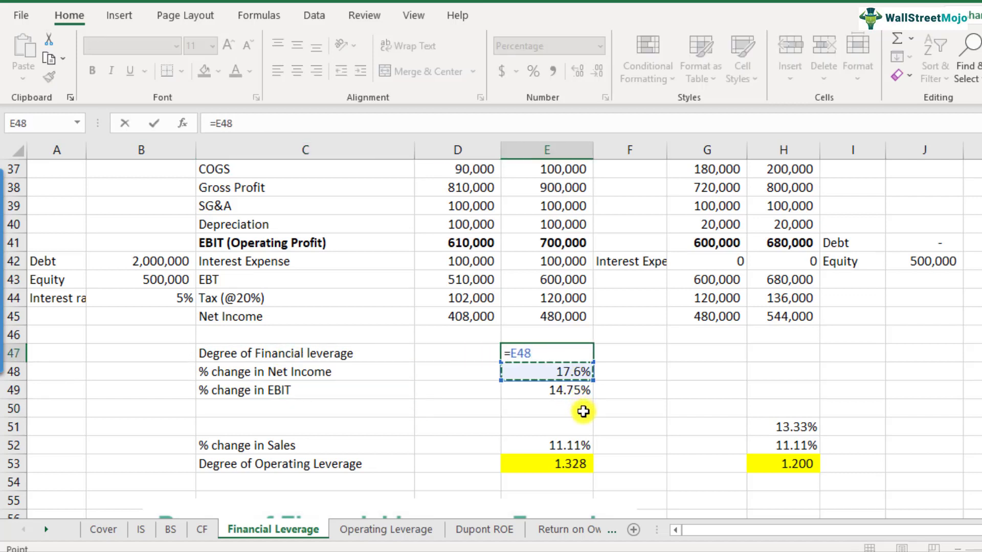
pyautogui.write('/')
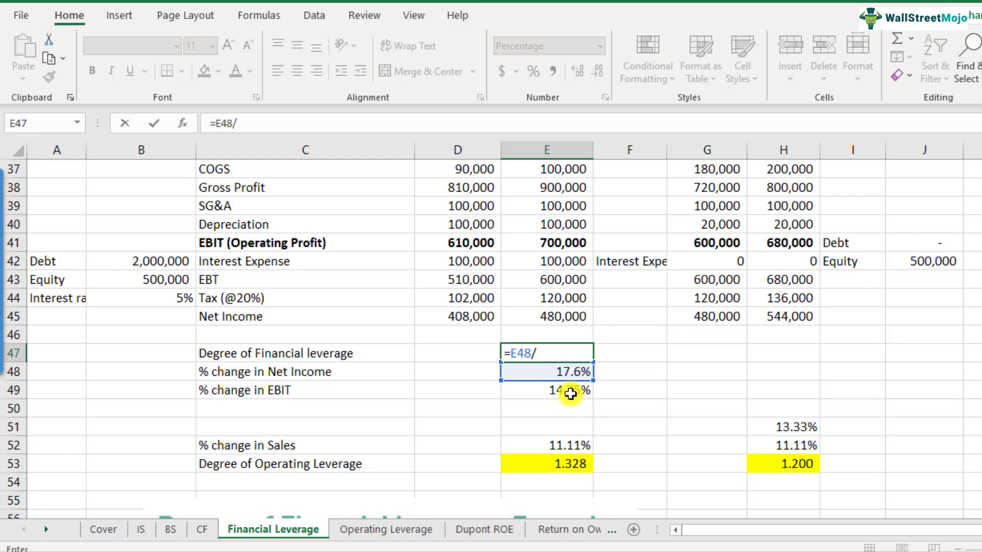
pyautogui.click(572, 393)
pyautogui.press('Return')
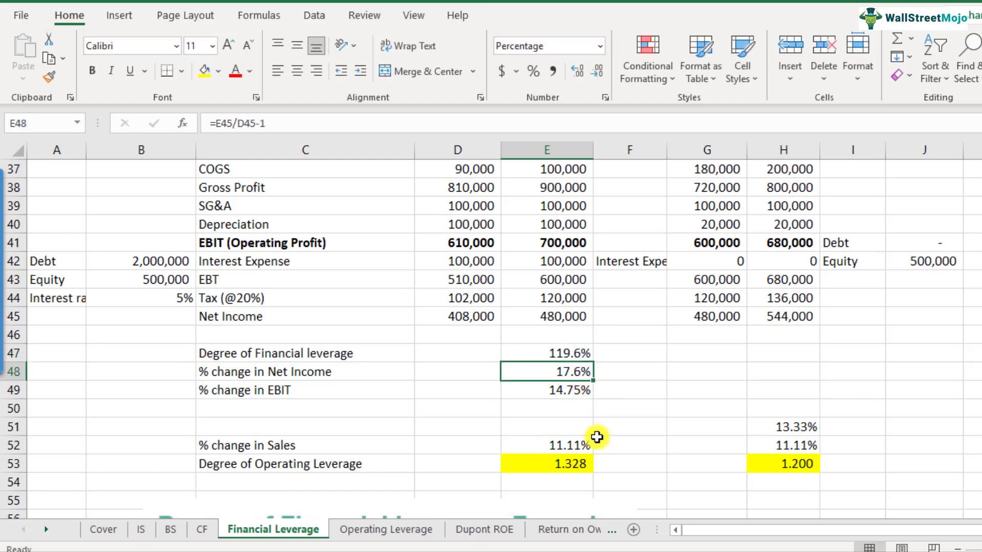
pyautogui.press('Up')
pyautogui.click(577, 71)
# Review the formulas in E47, E48 and E49.
pyautogui.press('F2')
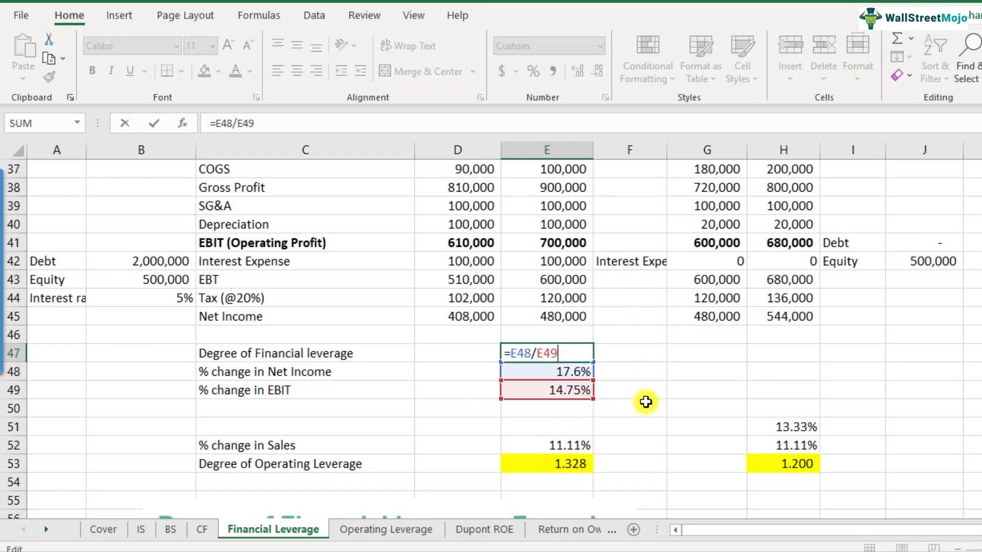
pyautogui.press('Escape')
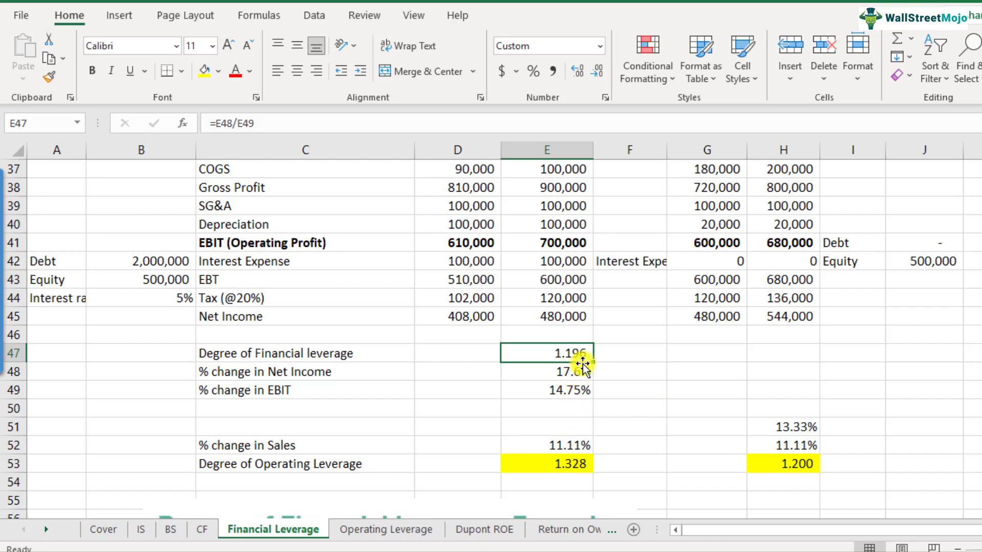
pyautogui.press('F2')
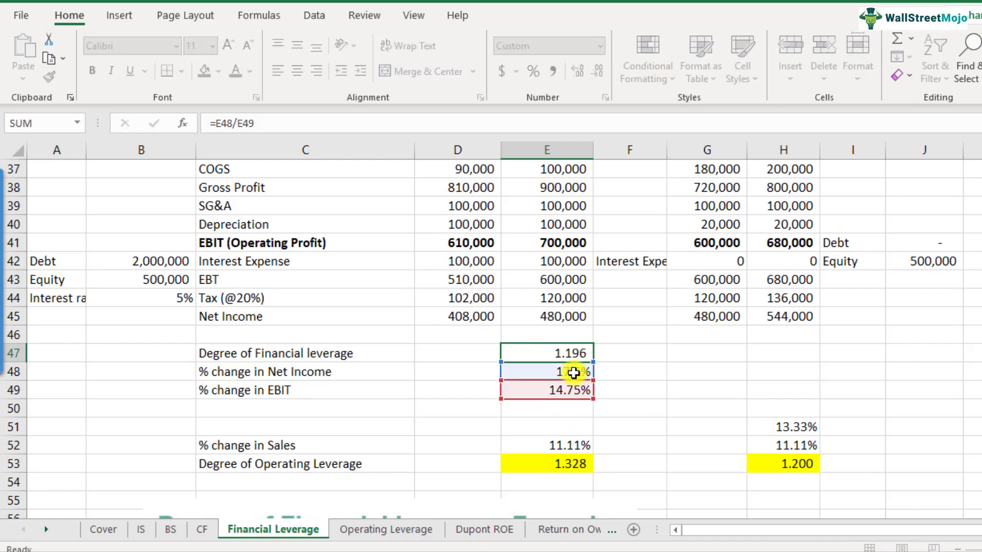
pyautogui.press('Return')
pyautogui.press('F2')
pyautogui.press('Return')
pyautogui.press('F2')
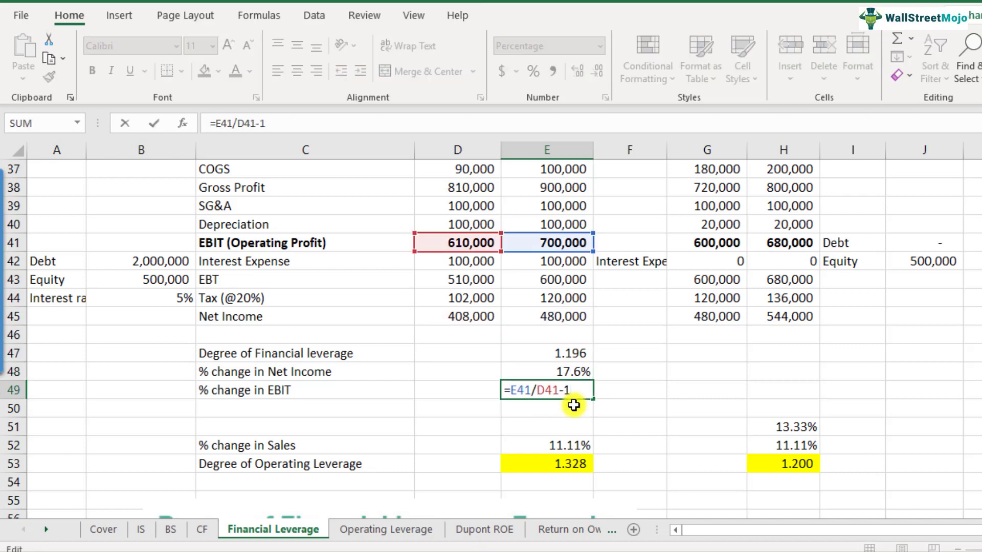
pyautogui.press('Return')
# Copy Company A's leverage calculations in E47:E49 into Company B's cells H47:H49.
pyautogui.scroll(4, 551, 374)
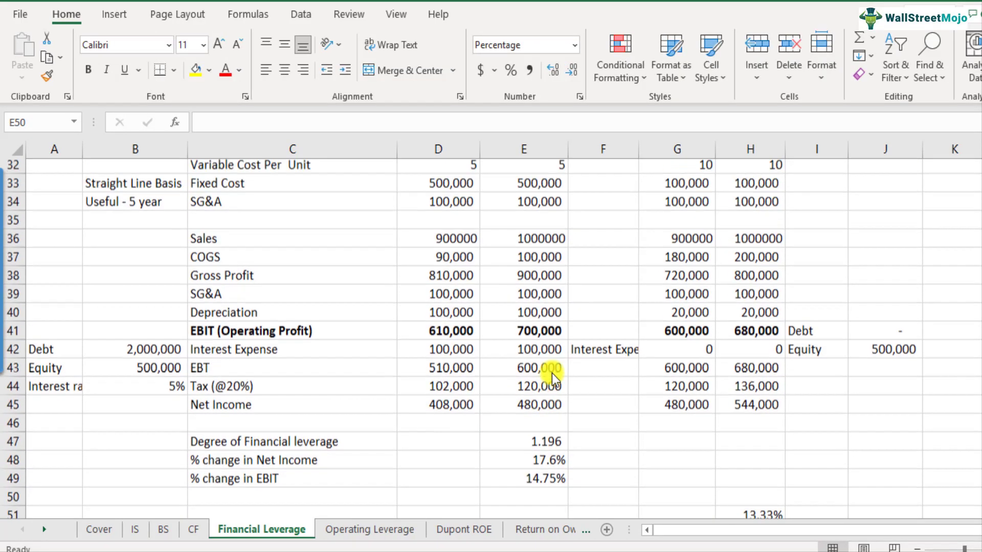
pyautogui.click(679, 225)
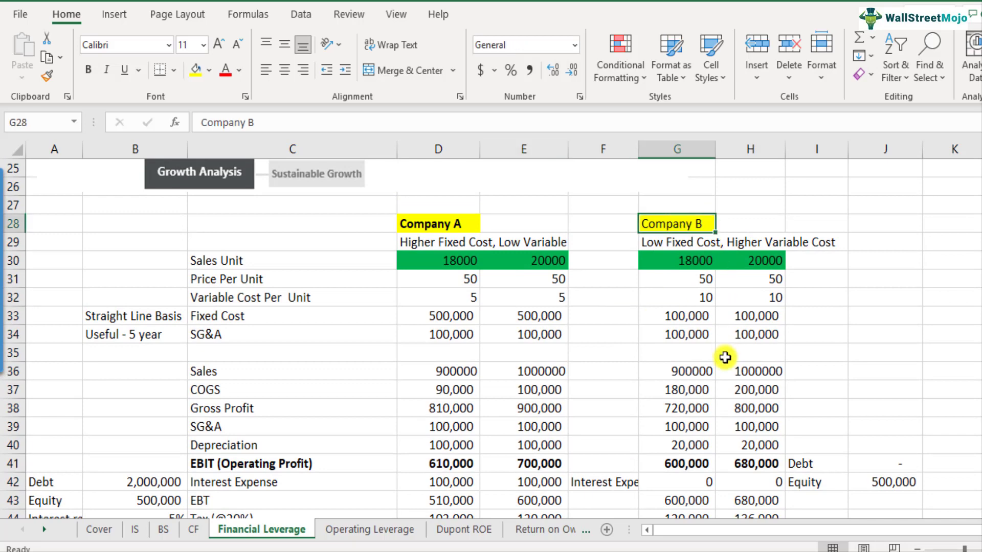
pyautogui.scroll(-4, 719, 385)
pyautogui.click(548, 352)
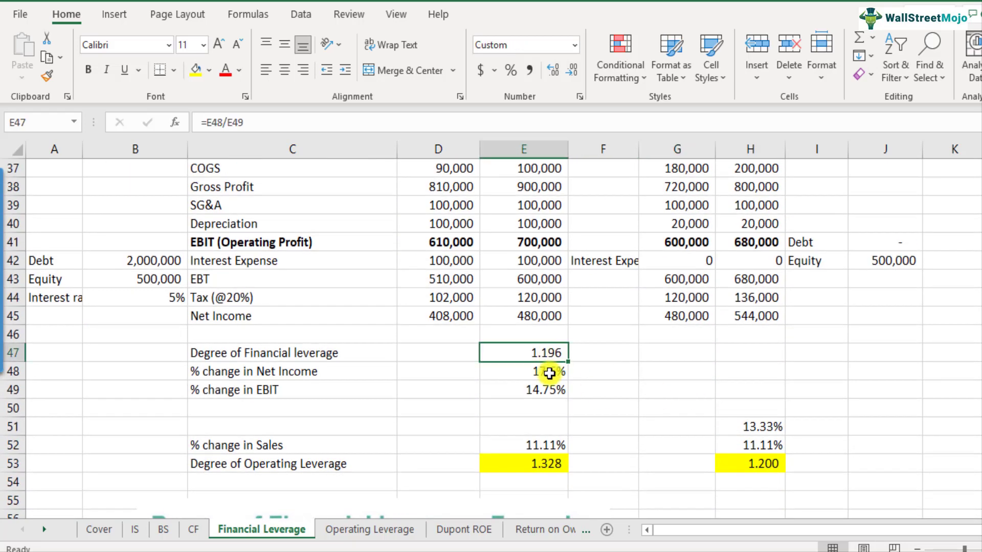
pyautogui.doubleClick(548, 372)
pyautogui.press('Escape')
pyautogui.moveTo(547, 353); pyautogui.dragTo(547, 391)
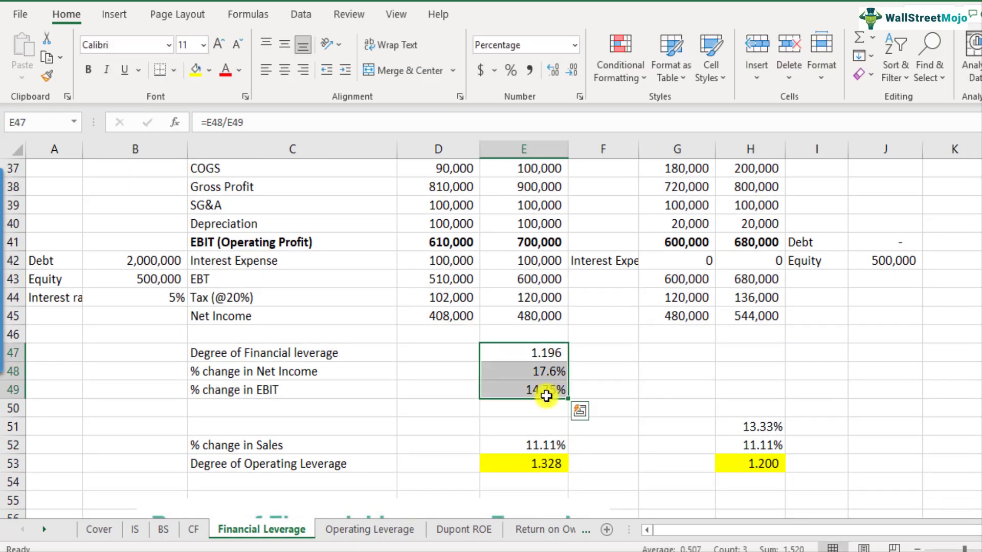
pyautogui.hotkey('ctrl', 'c')
pyautogui.click(761, 355)
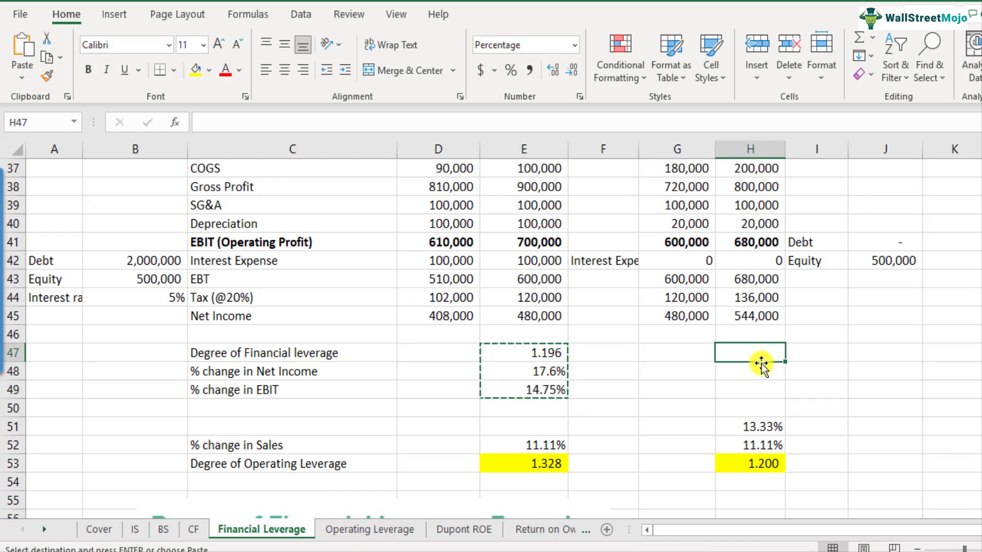
pyautogui.hotkey('ctrl', 'v')
# Highlight Company B's Degree of Financial leverage result (1.000) in H47 yellow.
pyautogui.click(762, 393)
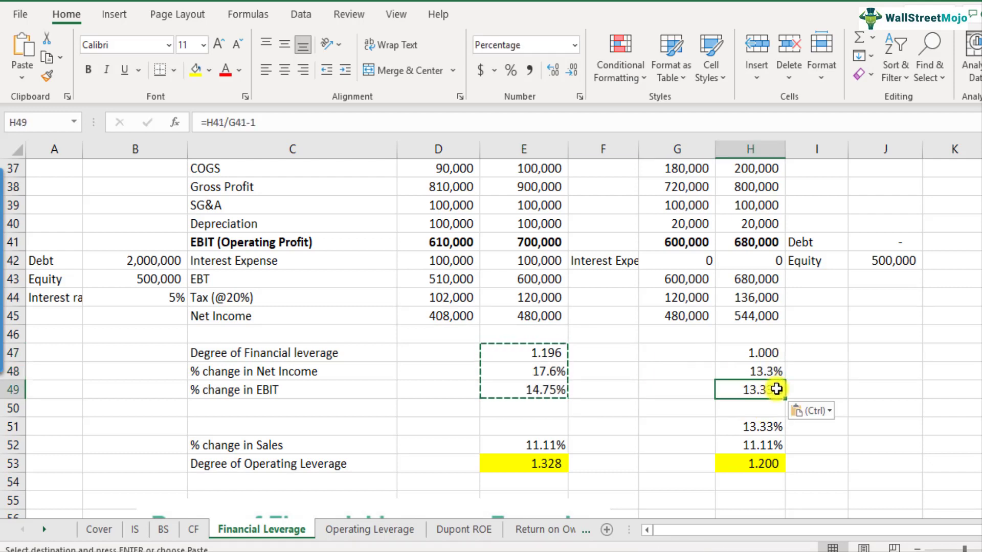
pyautogui.scroll(1, 775, 405)
pyautogui.click(762, 408)
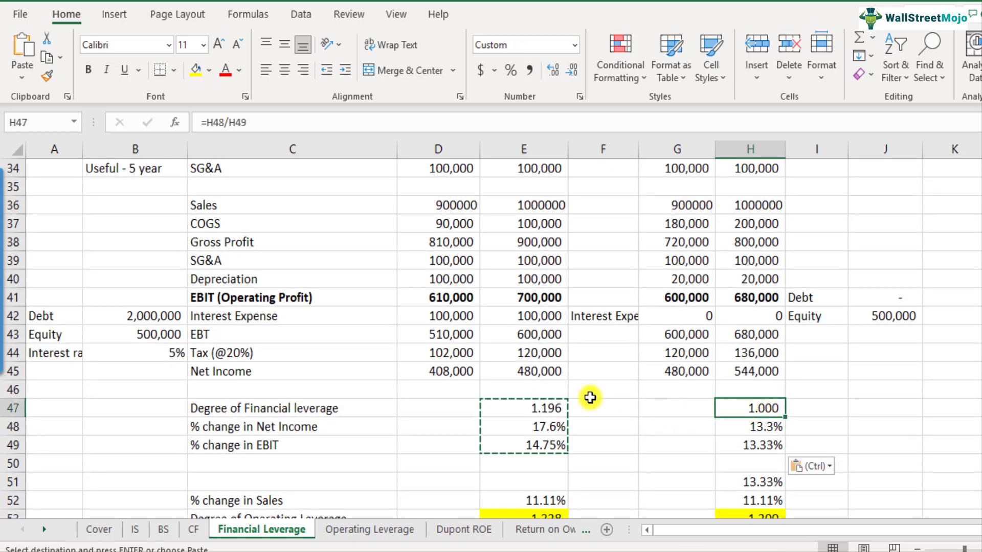
pyautogui.click(202, 72)
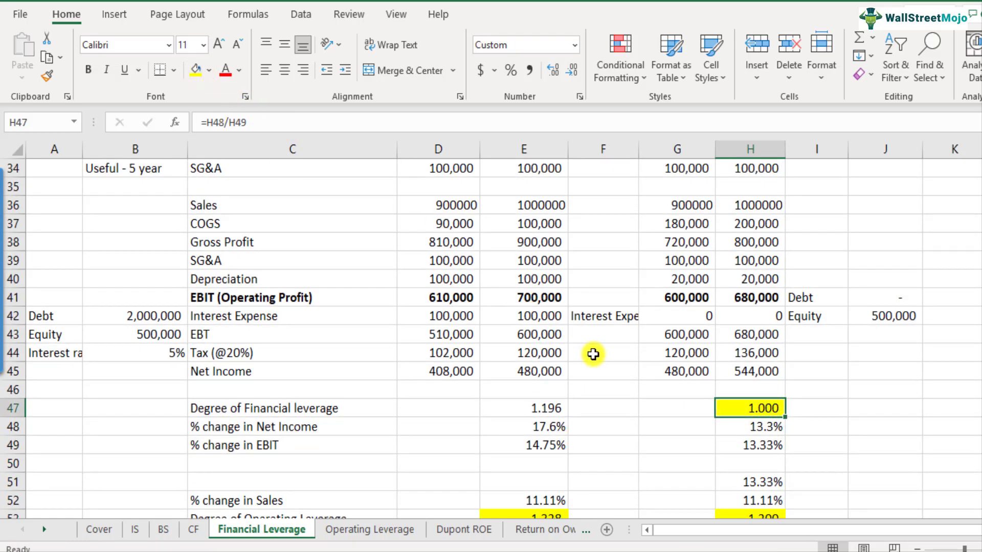
pyautogui.scroll(-1, 783, 389)
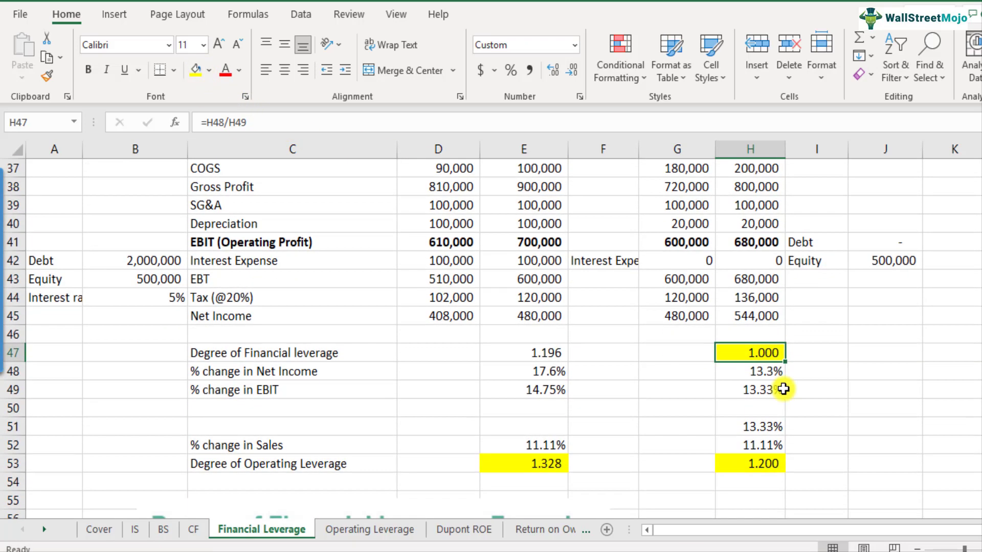
# Add one decimal place to Company B's Net Income change in H48, showing 13.33%.
pyautogui.click(749, 376)
pyautogui.press('F2')
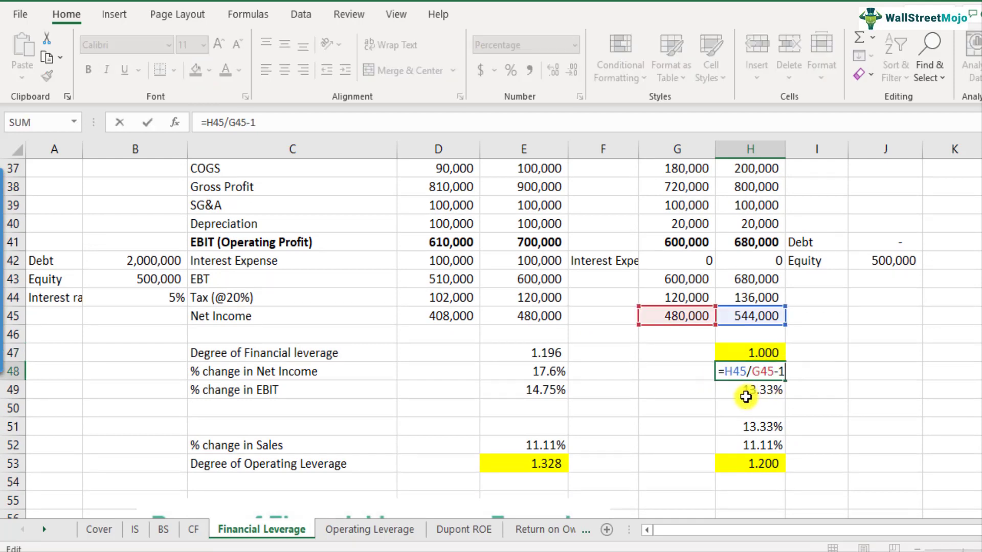
pyautogui.press('Escape')
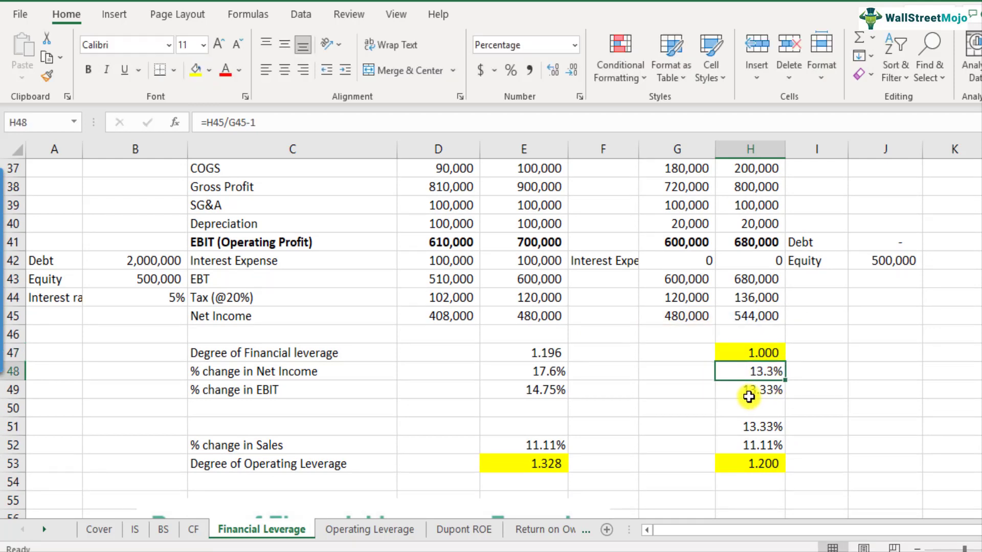
pyautogui.click(551, 70)
pyautogui.click(756, 395)
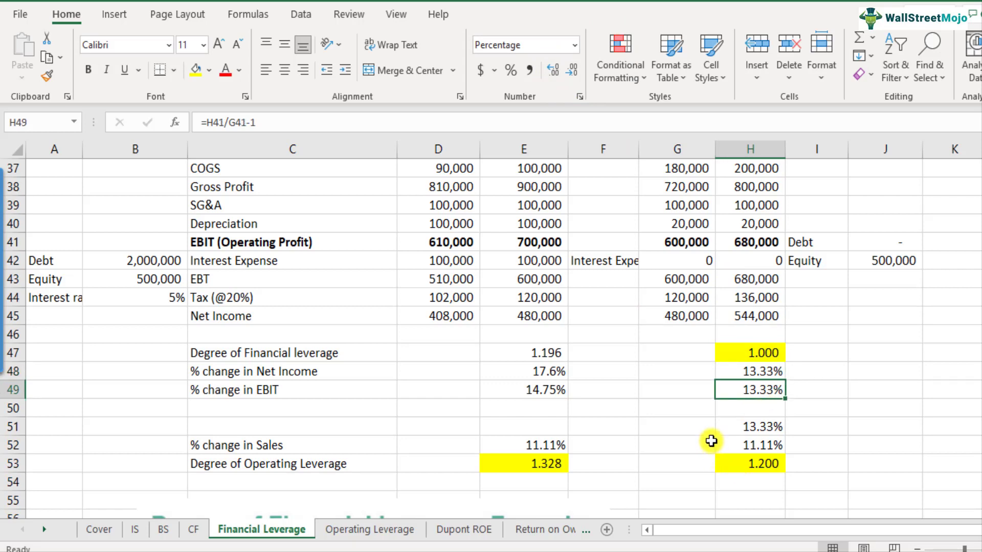
pyautogui.click(765, 354)
pyautogui.scroll(1, 767, 381)
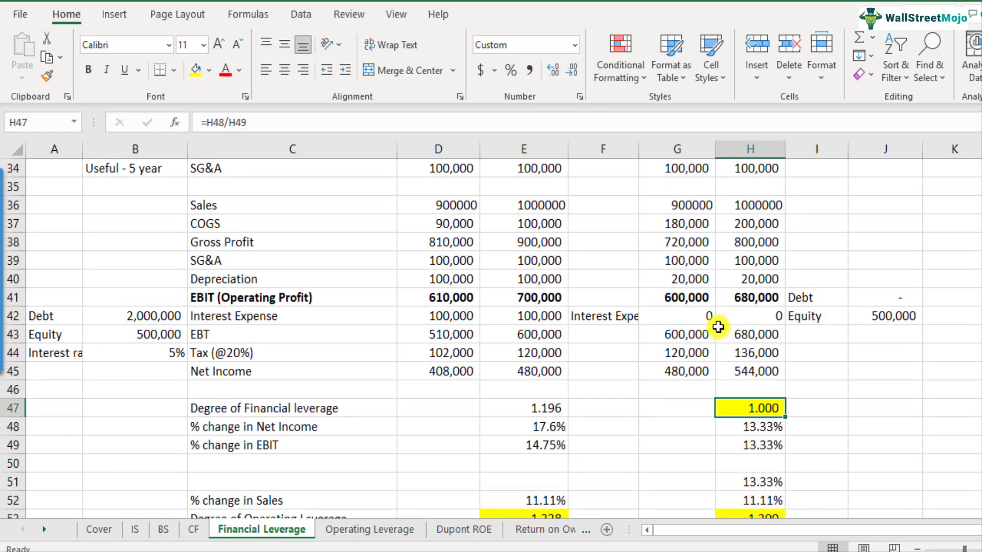
pyautogui.moveTo(704, 319); pyautogui.dragTo(738, 316)
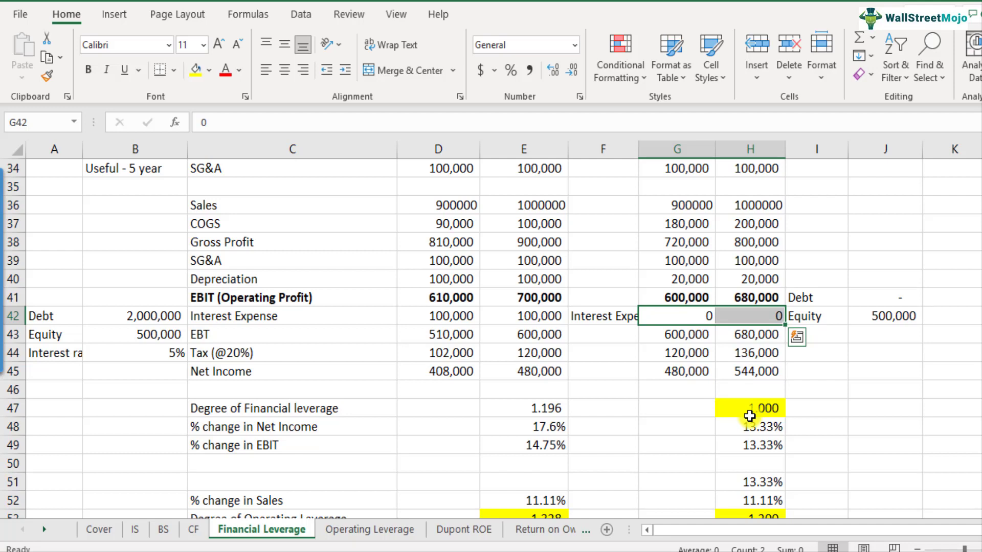
pyautogui.click(532, 413)
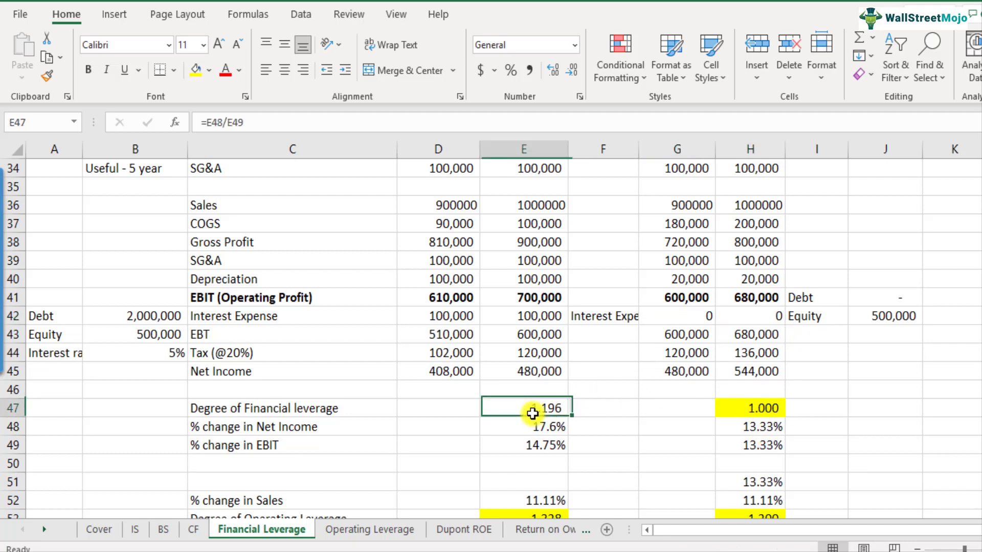
pyautogui.moveTo(532, 413); pyautogui.dragTo(533, 445)
pyautogui.click(534, 409)
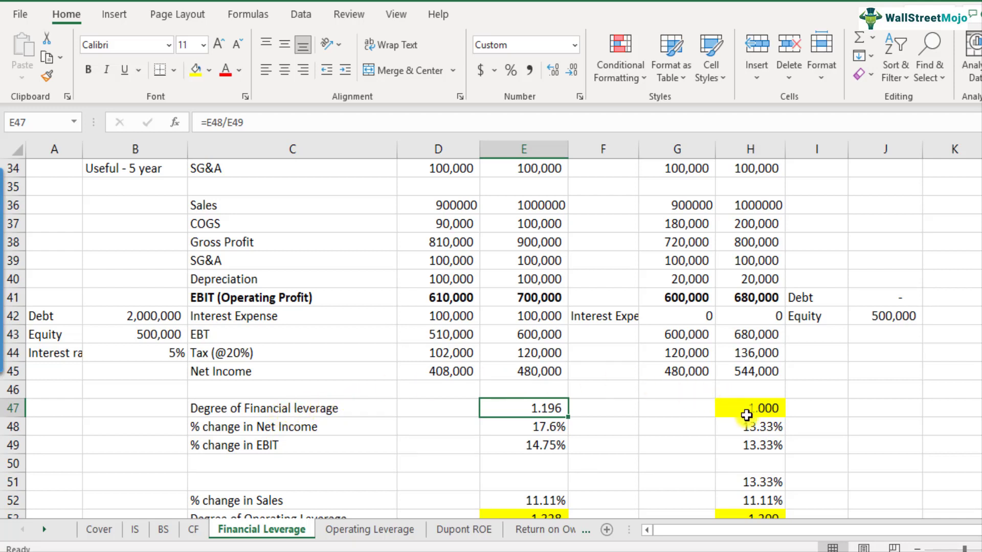
# Scroll through the Financial Leverage sheet.
pyautogui.scroll(3, 752, 418)
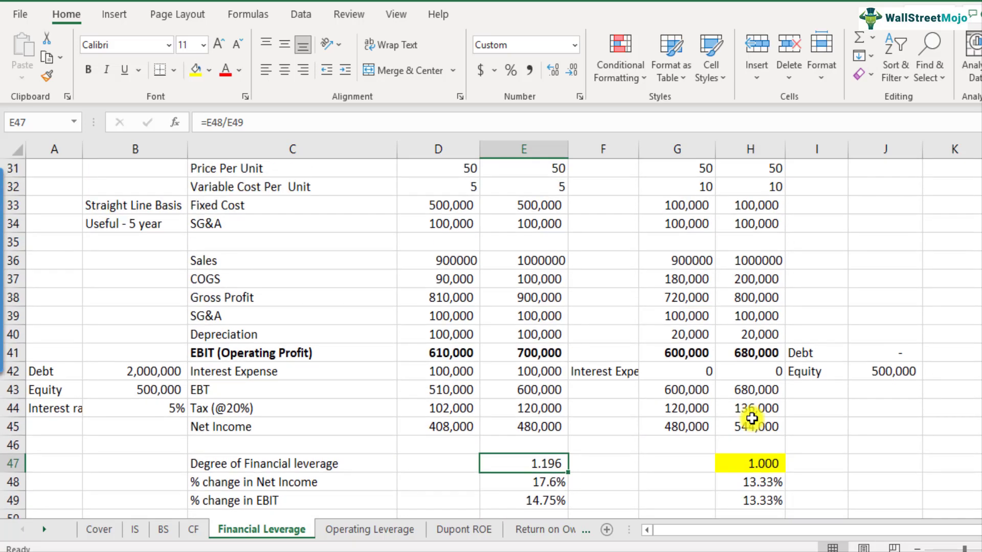
pyautogui.scroll(-1, 752, 419)
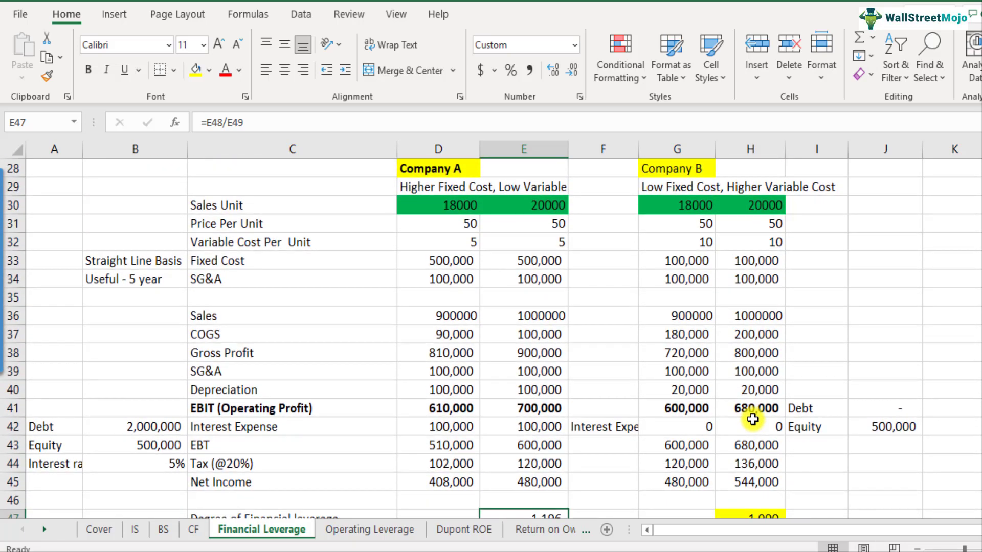
pyautogui.scroll(-2, 721, 266)
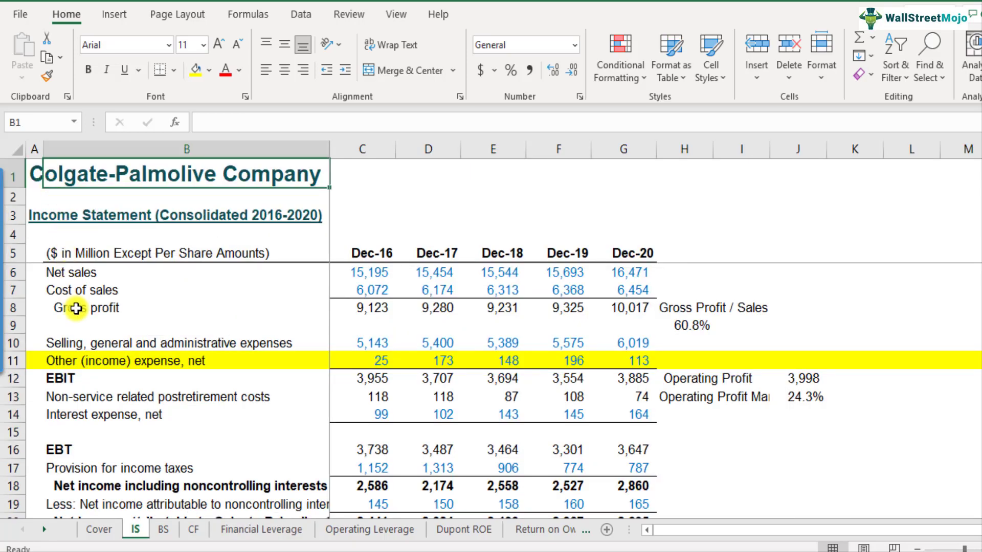
# Scroll down to locate the Financial Leverage row in the Business Risk section.
pyautogui.scroll(-10, 72, 307)
pyautogui.scroll(-12, 82, 346)
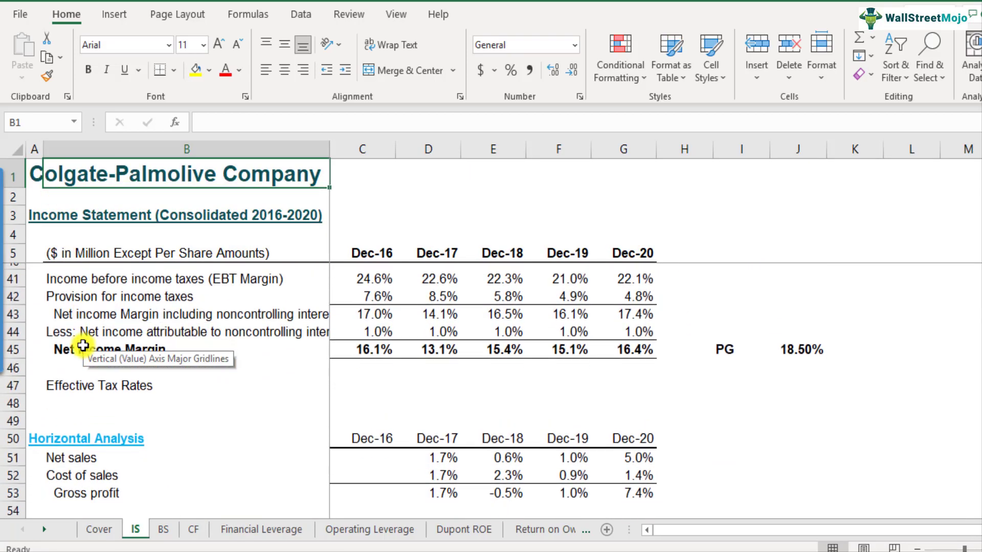
pyautogui.click(11, 451)
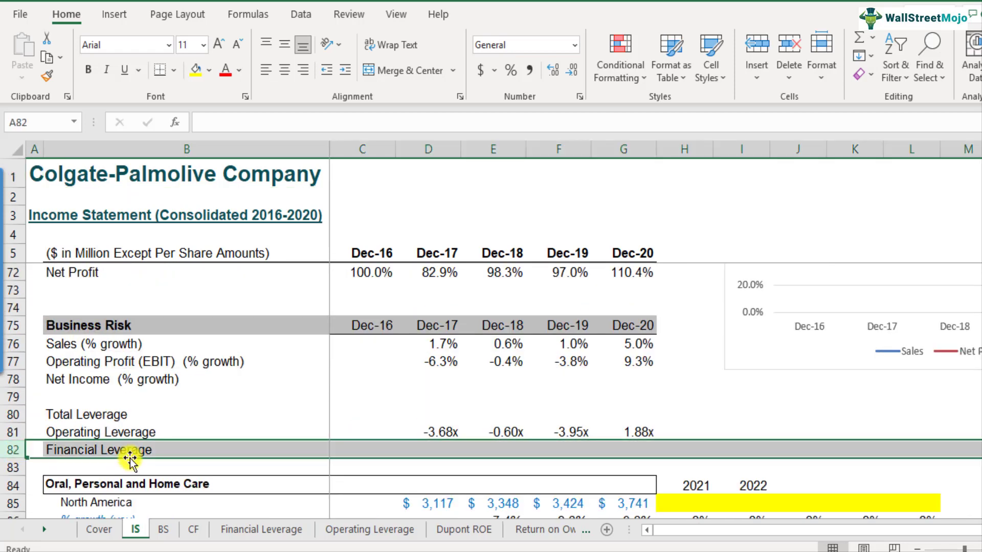
pyautogui.click(148, 449)
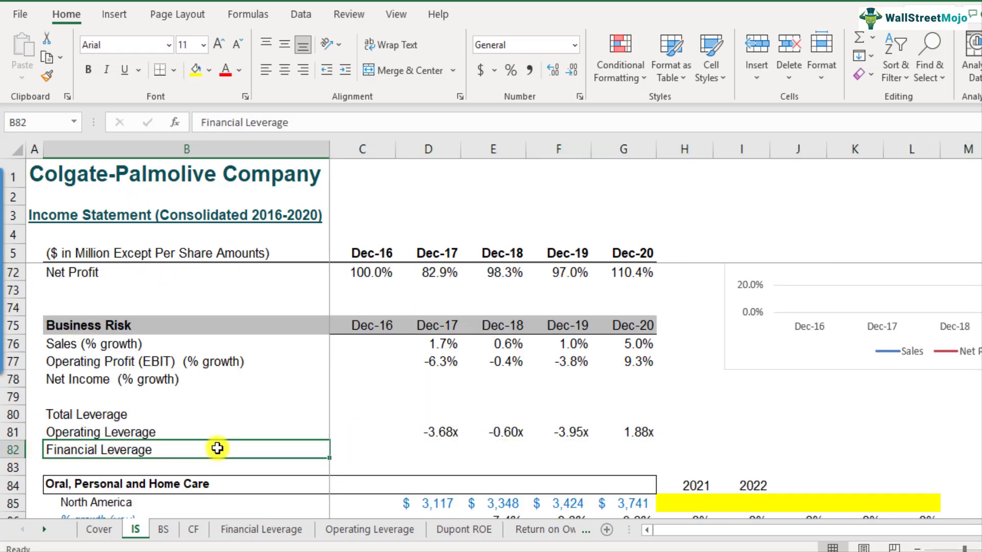
pyautogui.scroll(-1, 210, 450)
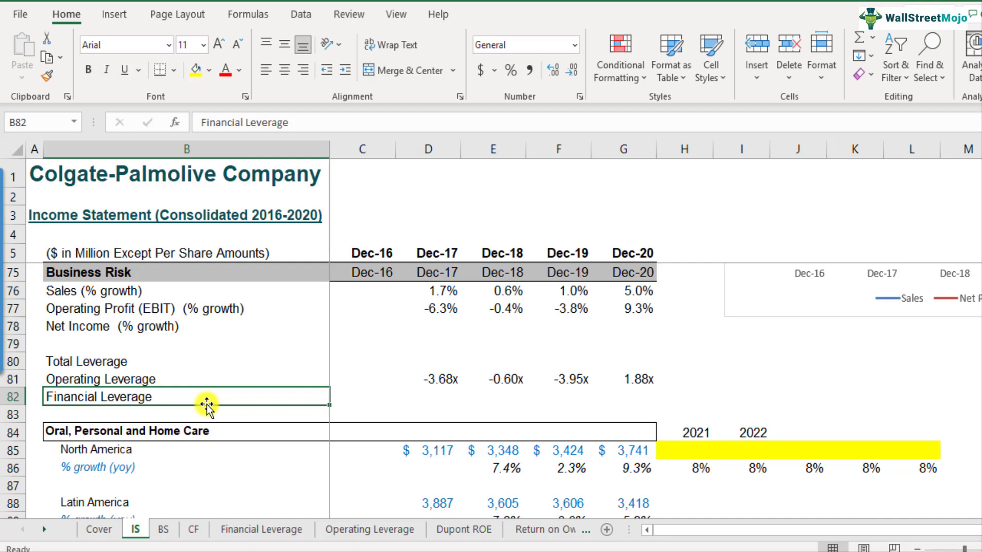
# Review the existing EBIT growth and Dec-17 Operating Leverage formulas.
pyautogui.click(81, 308)
pyautogui.click(12, 308)
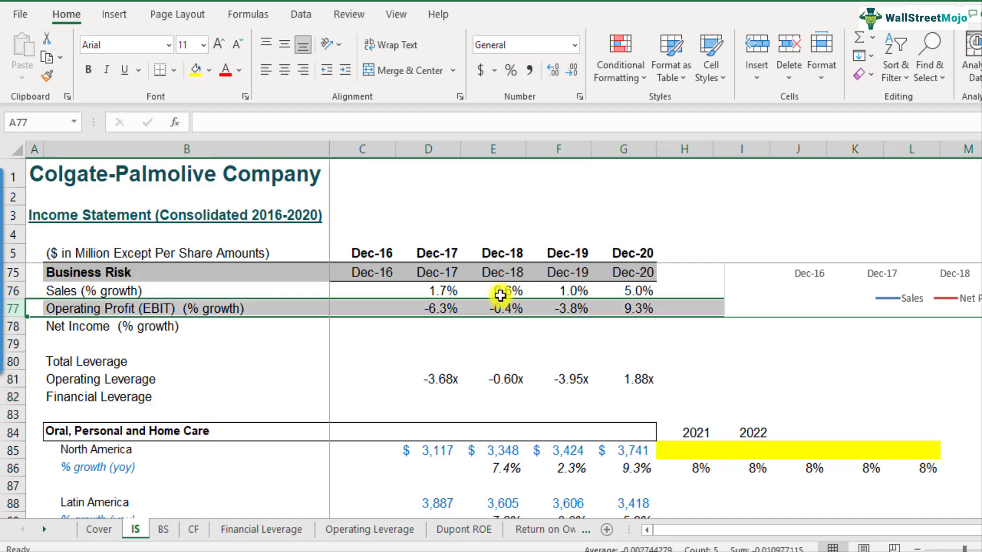
pyautogui.doubleClick(433, 307)
pyautogui.press('Escape')
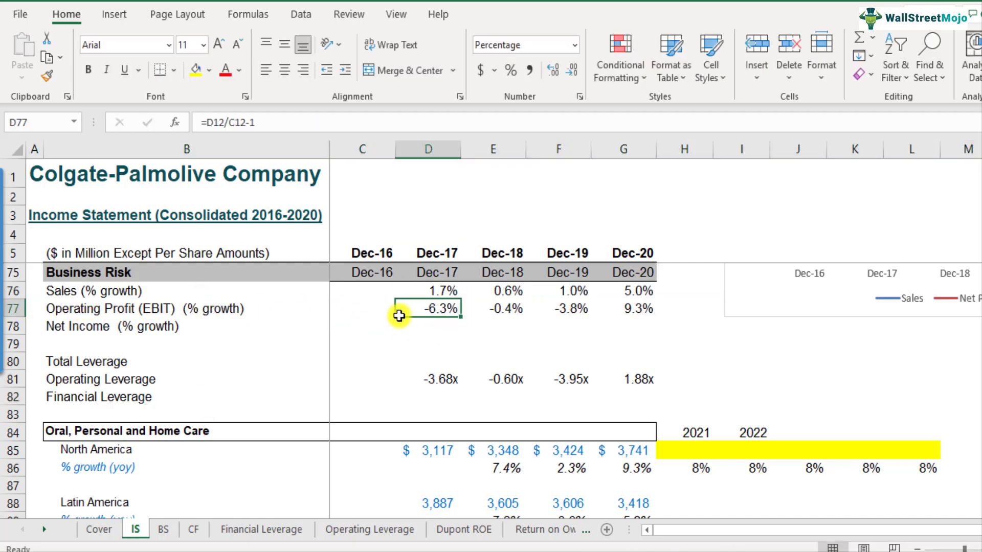
pyautogui.click(560, 310)
pyautogui.click(448, 378)
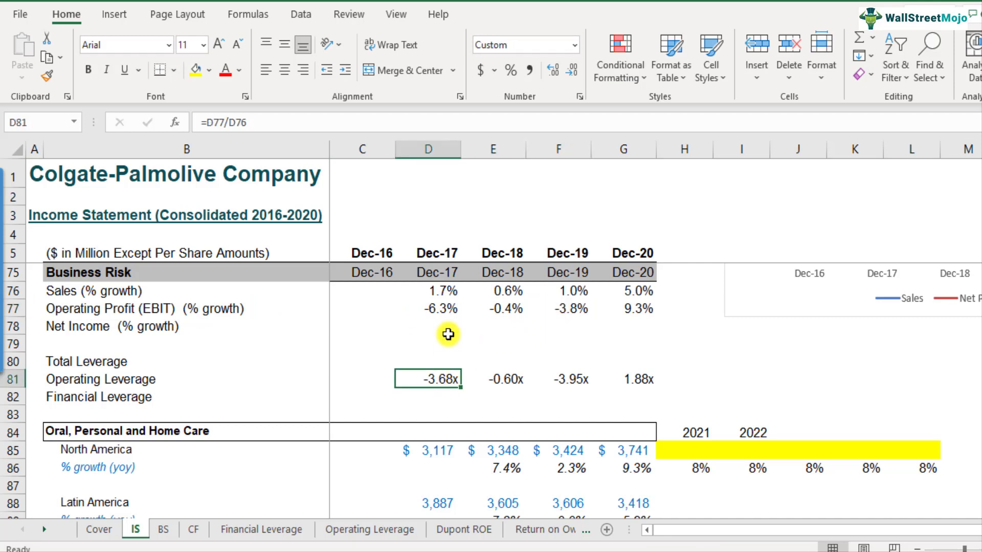
pyautogui.click(444, 308)
pyautogui.doubleClick(446, 308)
pyautogui.click(504, 308)
pyautogui.click(565, 311)
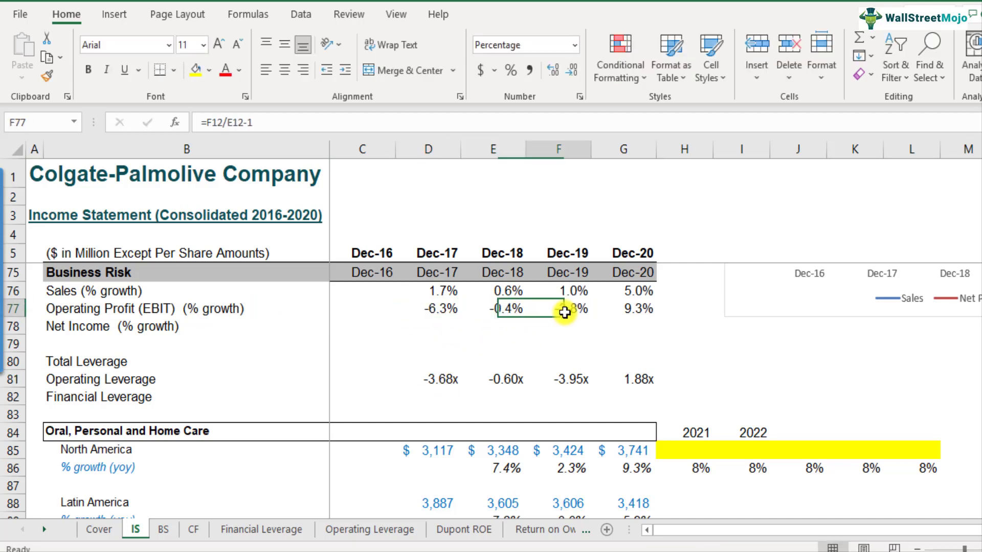
# Identify the empty Net Income growth cells and select Financial Leverage cells Dec-17 to Dec-20.
pyautogui.click(126, 326)
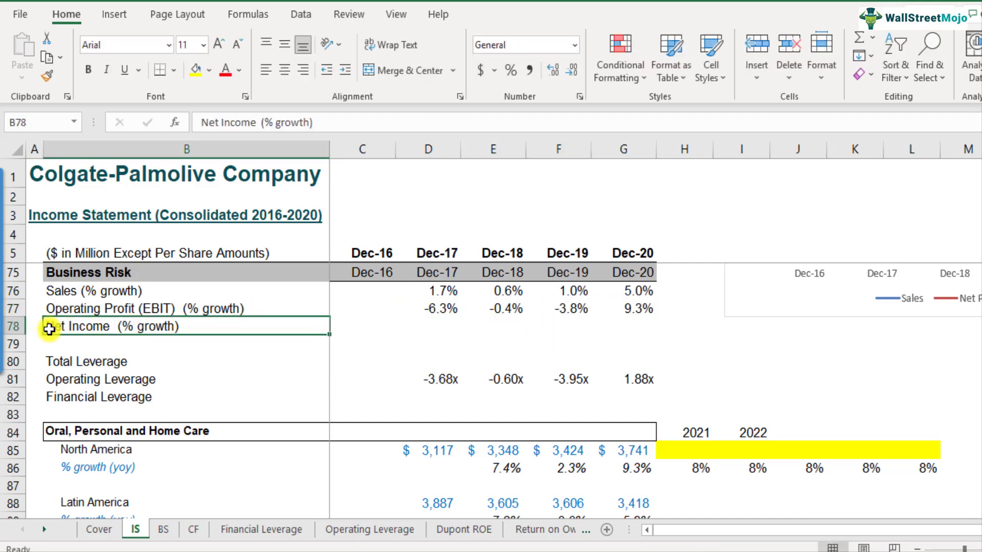
pyautogui.click(440, 325)
pyautogui.click(499, 327)
pyautogui.click(565, 327)
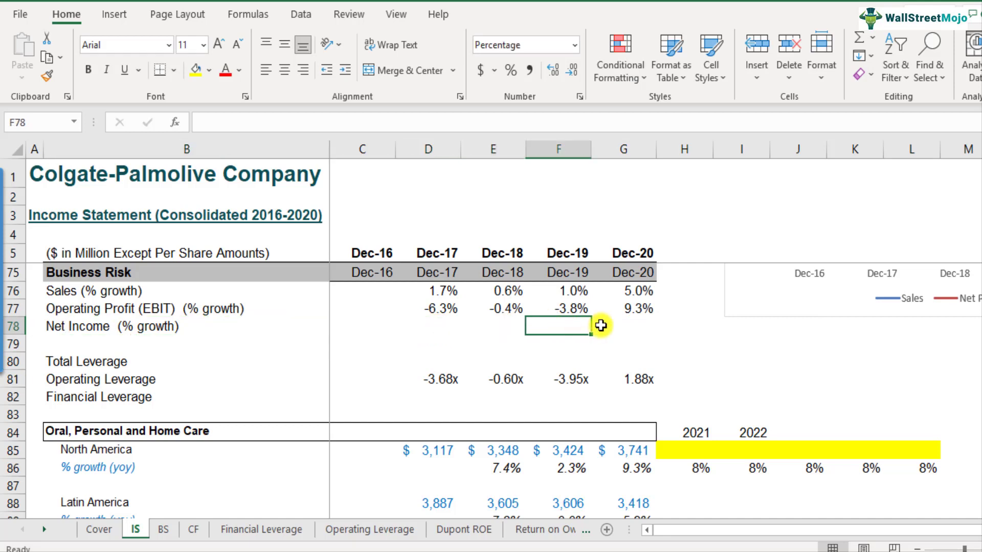
pyautogui.click(597, 325)
pyautogui.moveTo(428, 395); pyautogui.dragTo(613, 401)
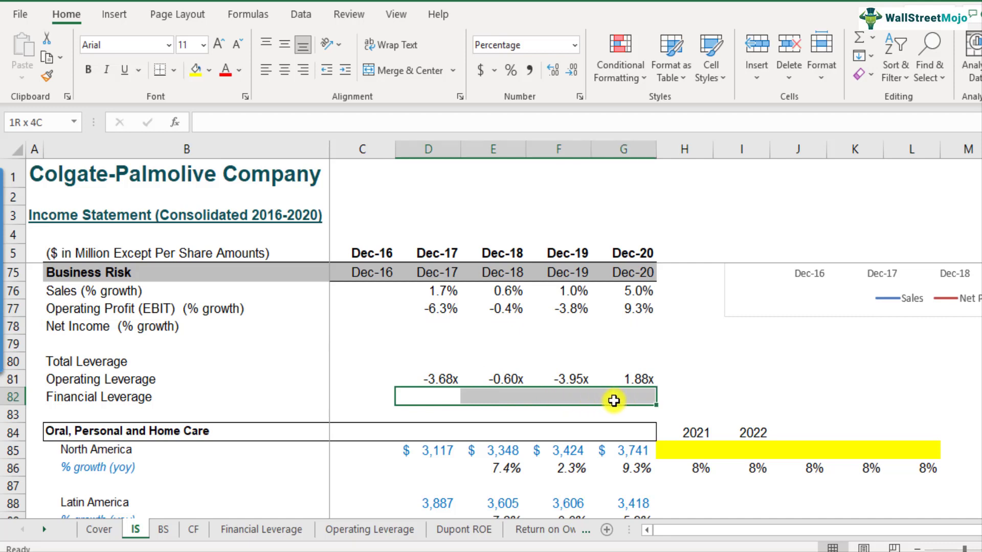
# Enter =D18/C18-1 in D78 to get Dec-17 Net Income growth of -15.9%.
pyautogui.click(433, 324)
pyautogui.write('=')
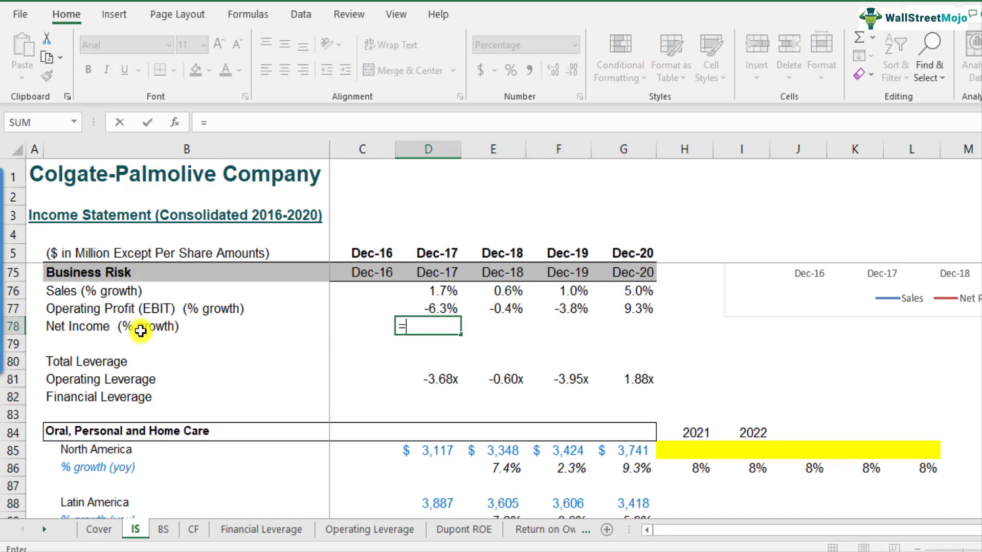
pyautogui.scroll(14, 429, 337)
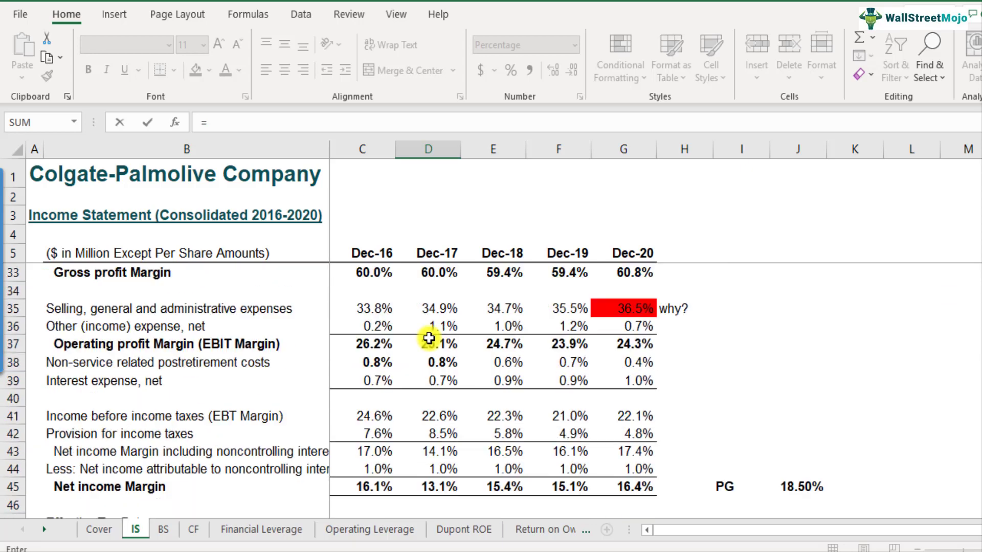
pyautogui.scroll(-2, 428, 339)
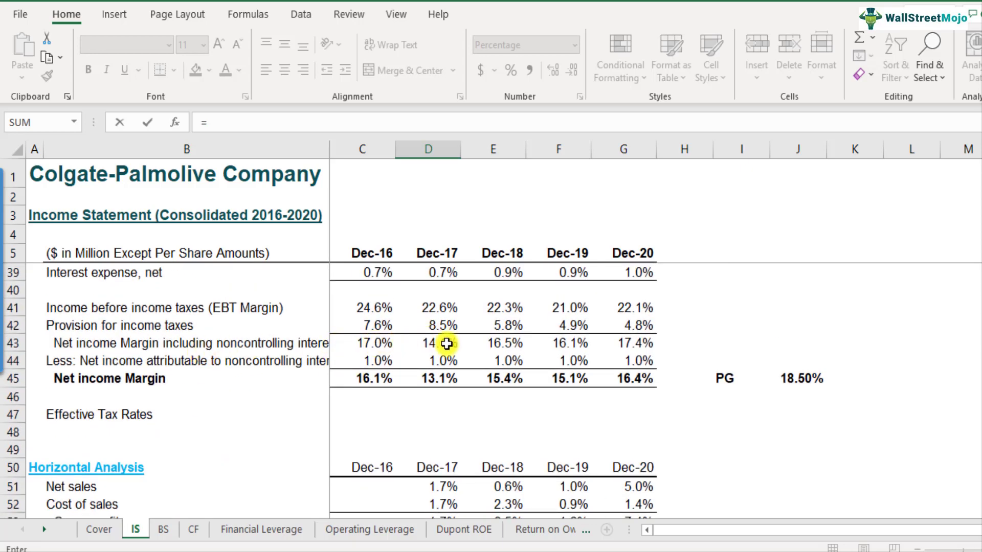
pyautogui.scroll(10, 444, 342)
pyautogui.click(428, 433)
pyautogui.write('/')
pyautogui.click(378, 433)
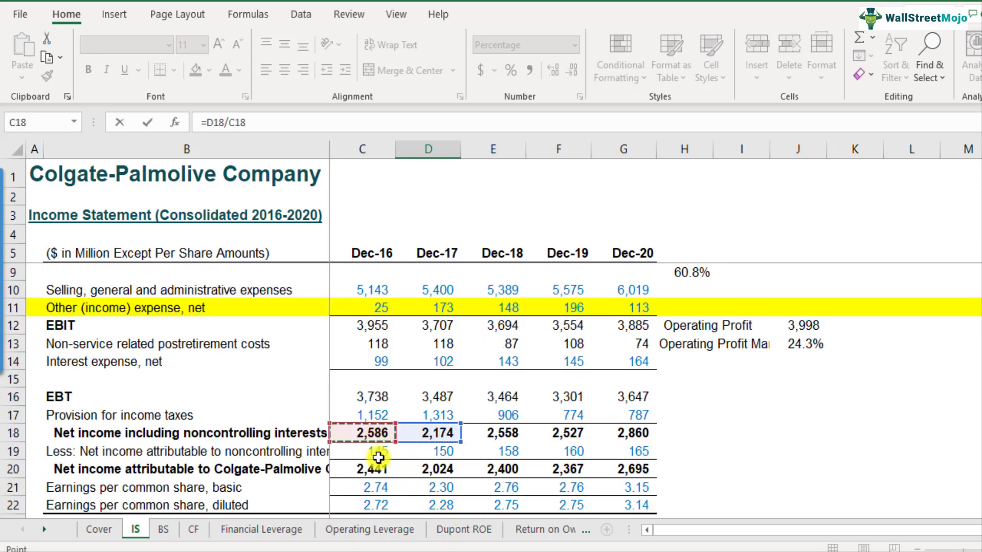
pyautogui.write('-')
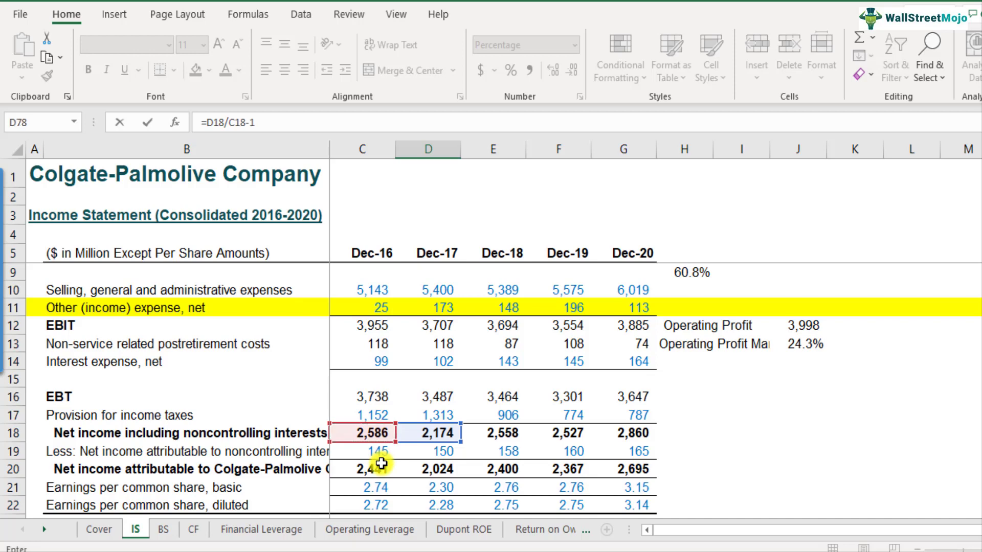
pyautogui.write('1')
pyautogui.press('Return')
# Copy the growth formula into E78:G78, giving 17.7%, -1.2% and 13.2%.
pyautogui.press('Up')
pyautogui.press('Down')
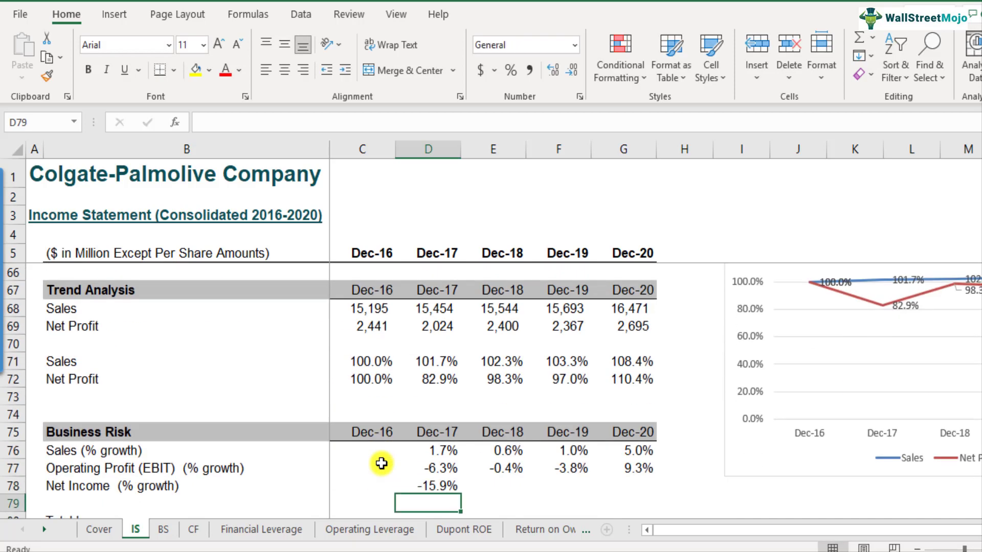
pyautogui.press('Down')
pyautogui.press('Up')
pyautogui.press('Up')
pyautogui.hotkey('ctrl', 'c')
pyautogui.press('Right')
pyautogui.hotkey('ctrl', 'v')
pyautogui.press('Right')
pyautogui.hotkey('ctrl', 'v')
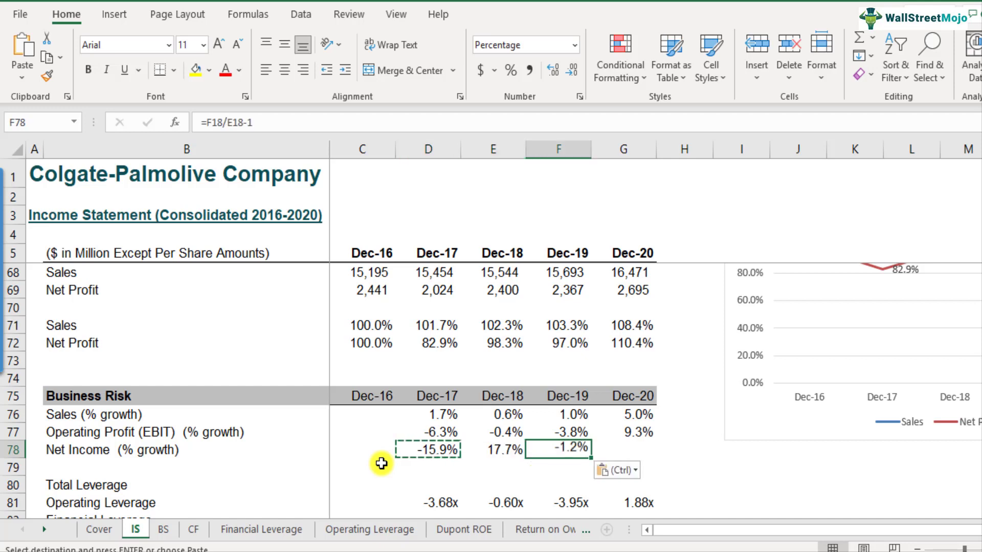
pyautogui.press('Right')
pyautogui.hotkey('ctrl', 'v')
pyautogui.press('Left')
pyautogui.press('Left')
pyautogui.press('Left')
pyautogui.press('F2')
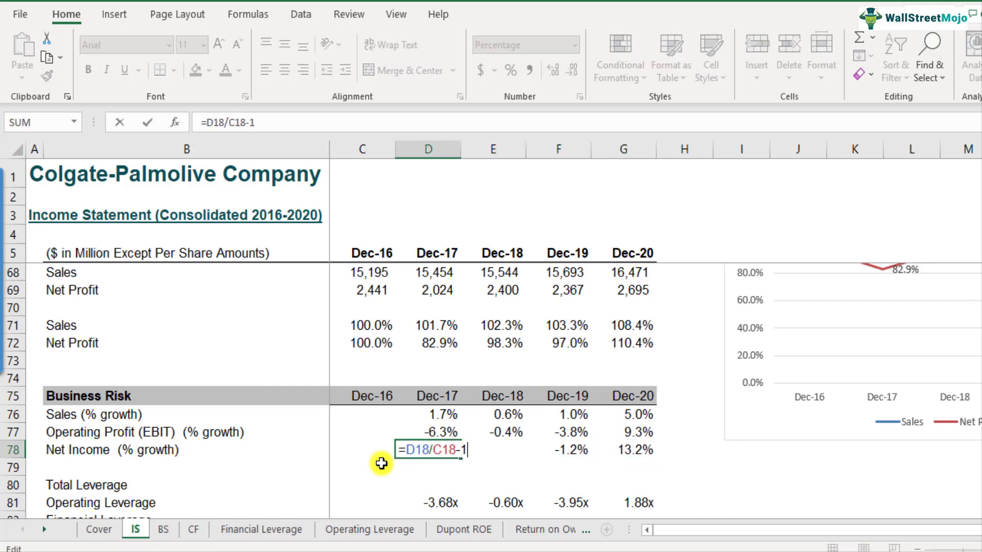
pyautogui.press('Escape')
pyautogui.press('Right')
pyautogui.press('Right')
pyautogui.press('Right')
pyautogui.scroll(-1, 382, 463)
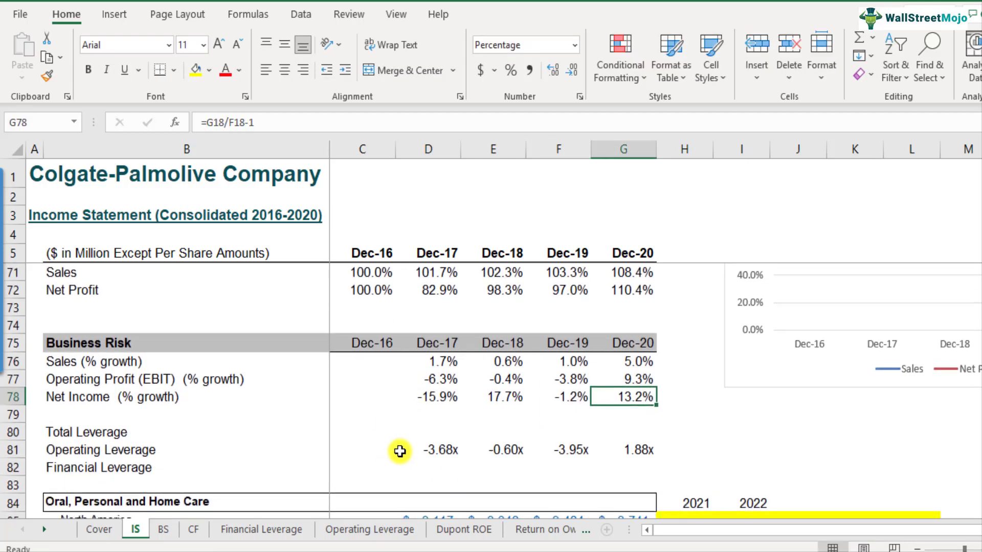
pyautogui.moveTo(430, 399); pyautogui.dragTo(651, 402)
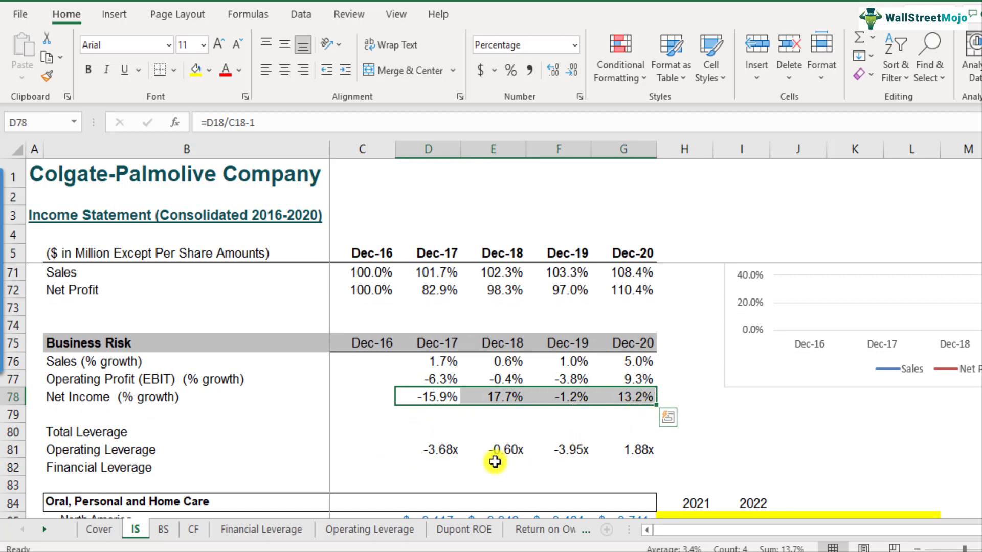
# Enter =D78/D77 in D82 for Dec-17 Financial Leverage of 2.54x.
pyautogui.click(432, 471)
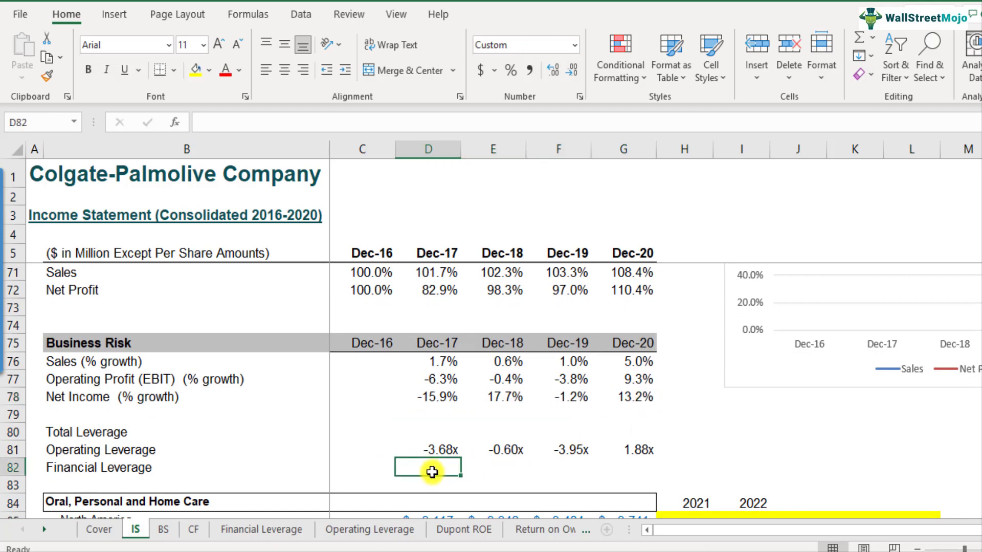
pyautogui.click(438, 398)
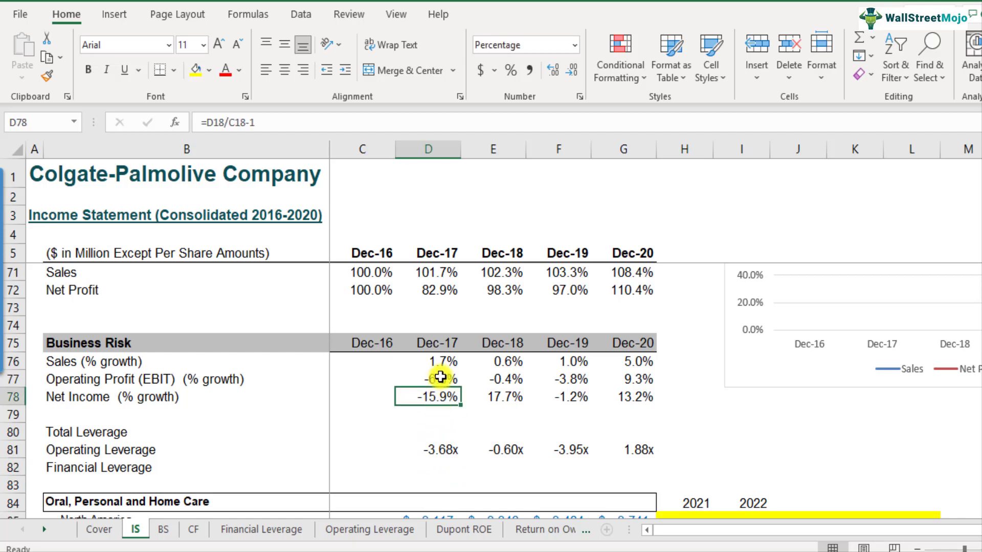
pyautogui.click(441, 376)
pyautogui.click(441, 469)
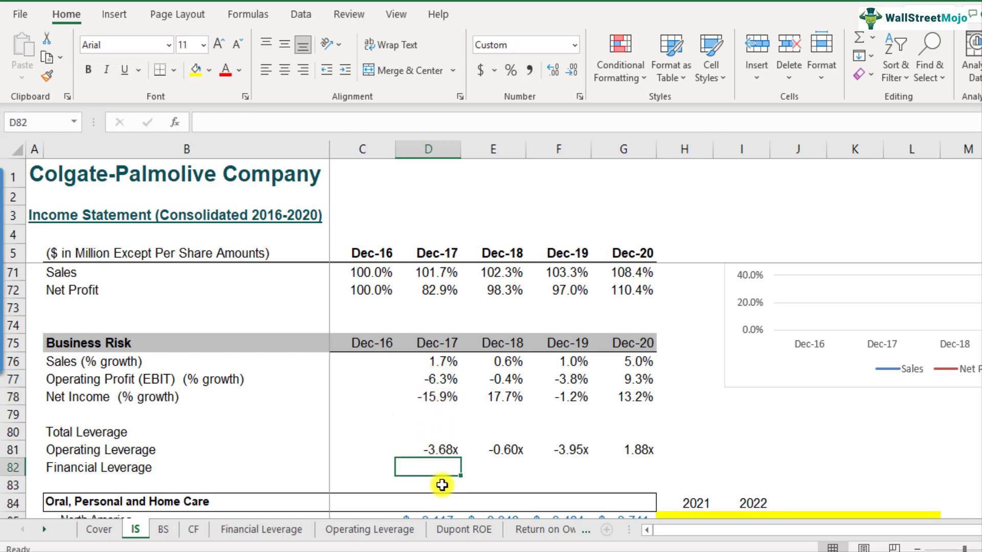
pyautogui.write('=')
pyautogui.click(437, 397)
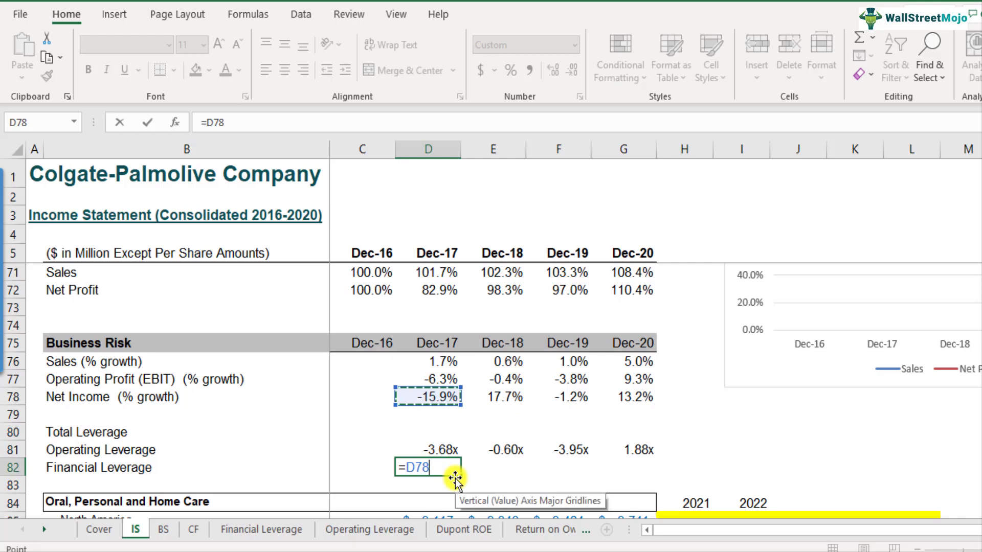
pyautogui.write('/')
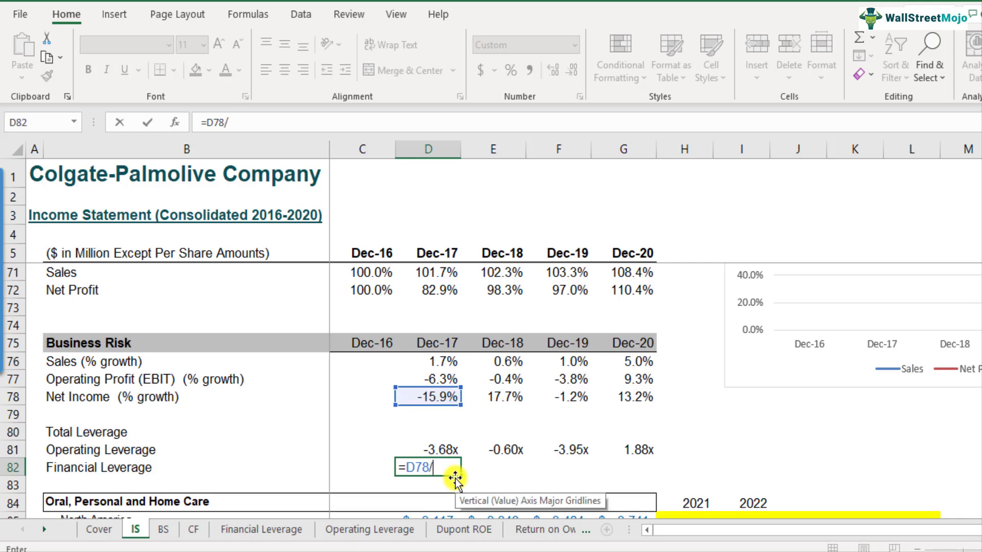
pyautogui.click(436, 372)
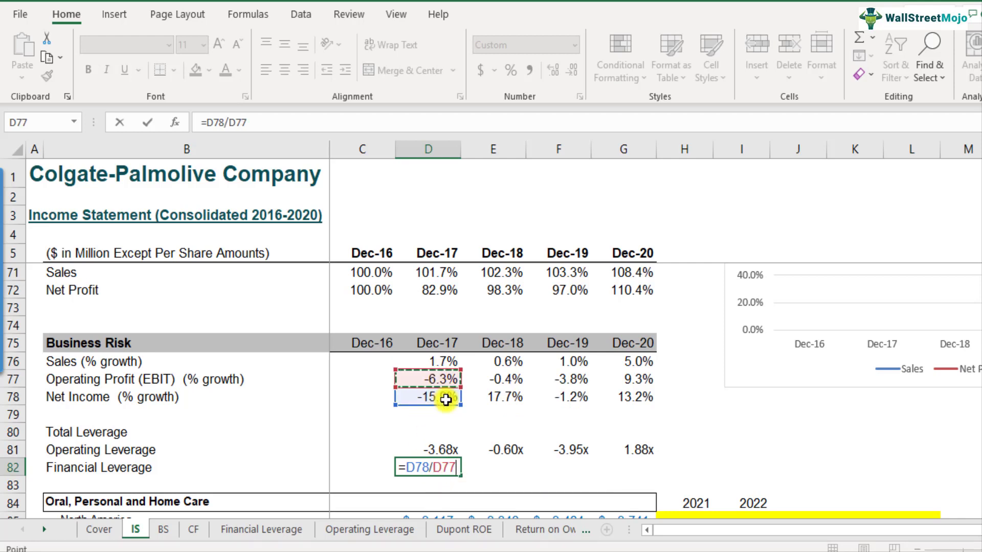
pyautogui.press('Return')
# Copy the leverage formula into E82:G82, giving -50.37x, 0.32x and 1.41x.
pyautogui.press('Up')
pyautogui.press('F2')
pyautogui.press('Escape')
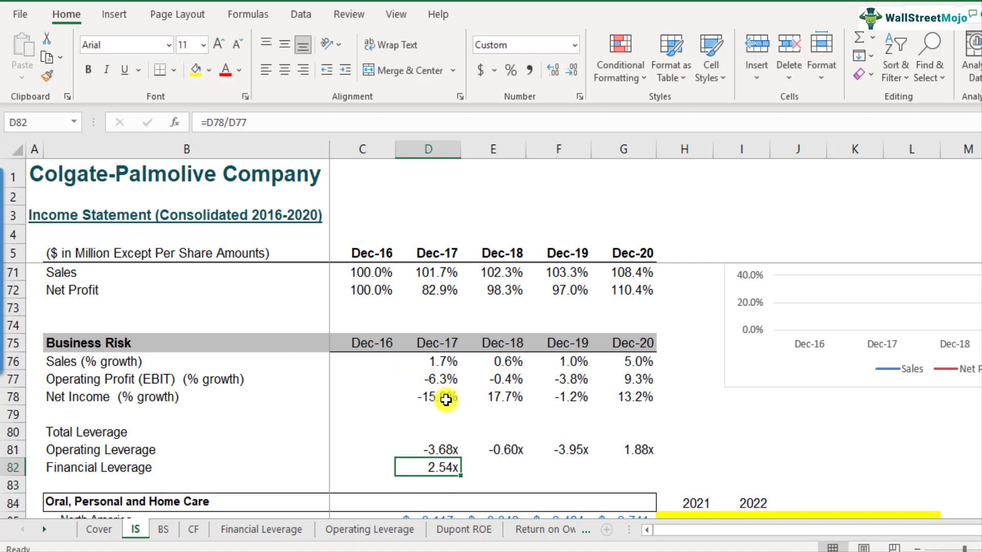
pyautogui.hotkey('ctrl', 'c')
pyautogui.hotkey('shift', 'Right')
pyautogui.hotkey('shift', 'Right')
pyautogui.hotkey('shift', 'Right')
pyautogui.hotkey('ctrl', 'v')
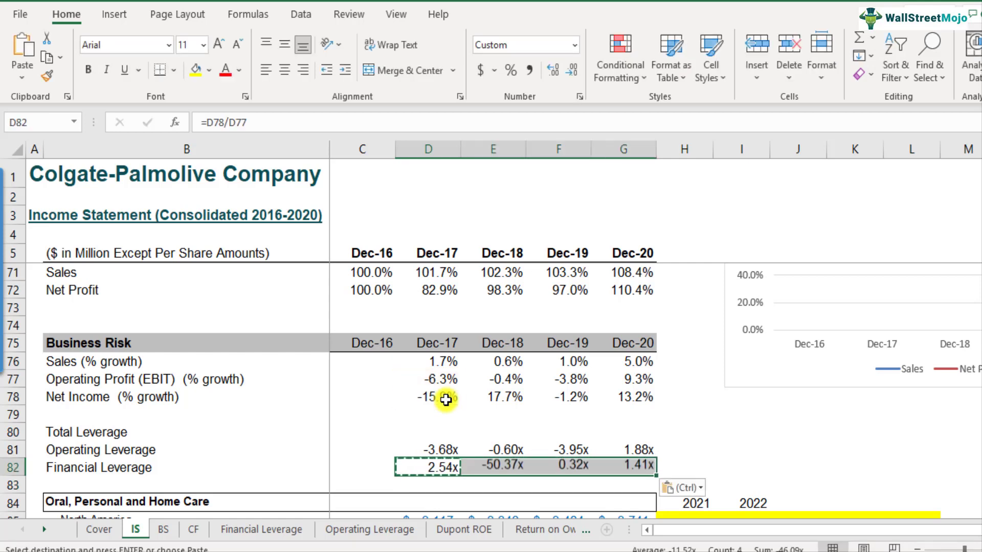
pyautogui.press('Down')
pyautogui.press('Up')
pyautogui.press('Right')
pyautogui.press('Right')
pyautogui.press('Right')
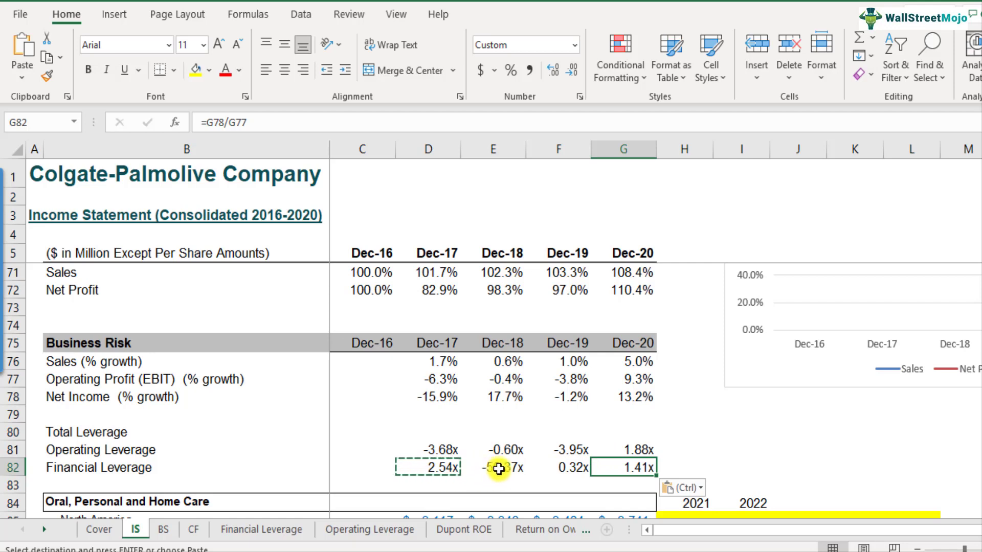
pyautogui.click(565, 469)
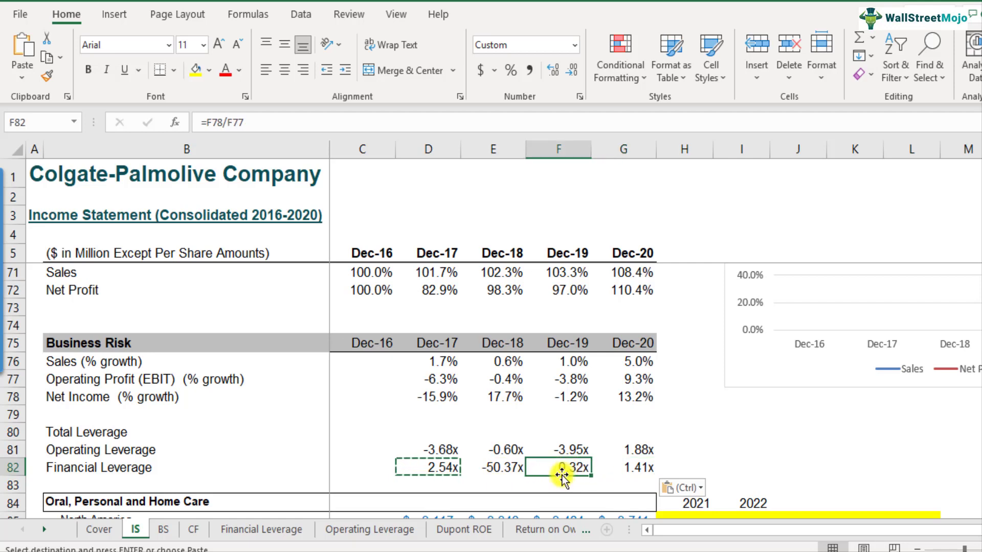